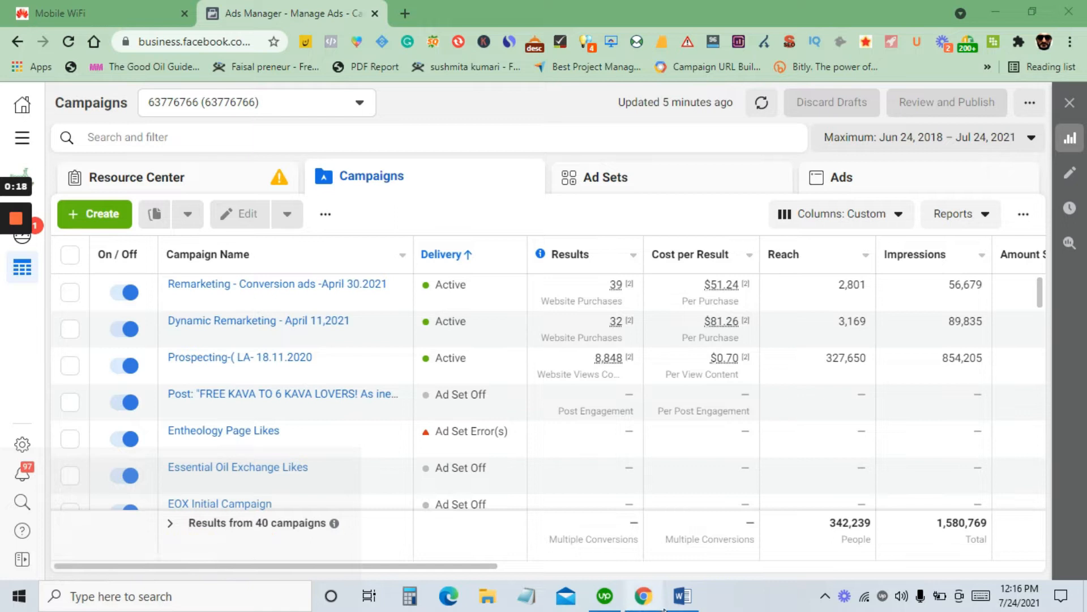
# Switch to the Word document and read through the ad copy template's offer, benefit, CTA and urgency sections
pyautogui.click(682, 596)
pyautogui.scroll(3, 541, 349)
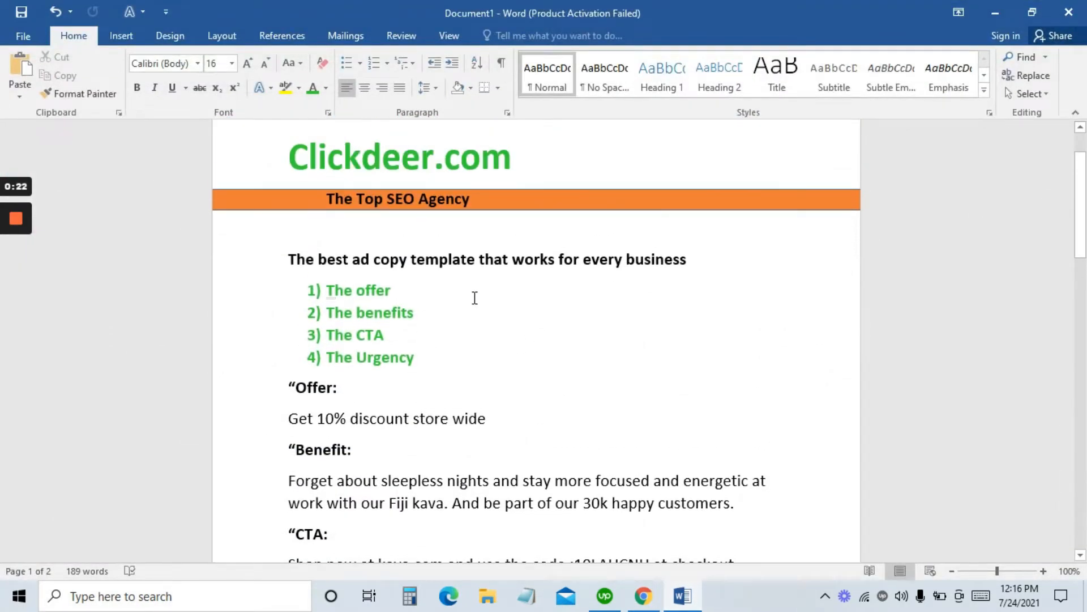
pyautogui.scroll(-10, 476, 297)
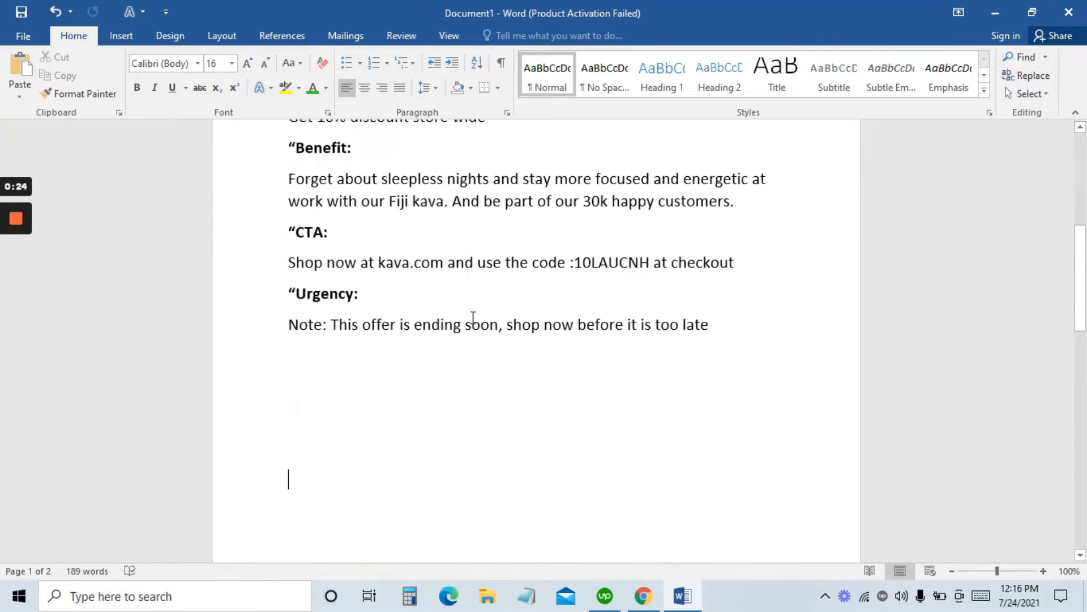
pyautogui.scroll(-6, 473, 329)
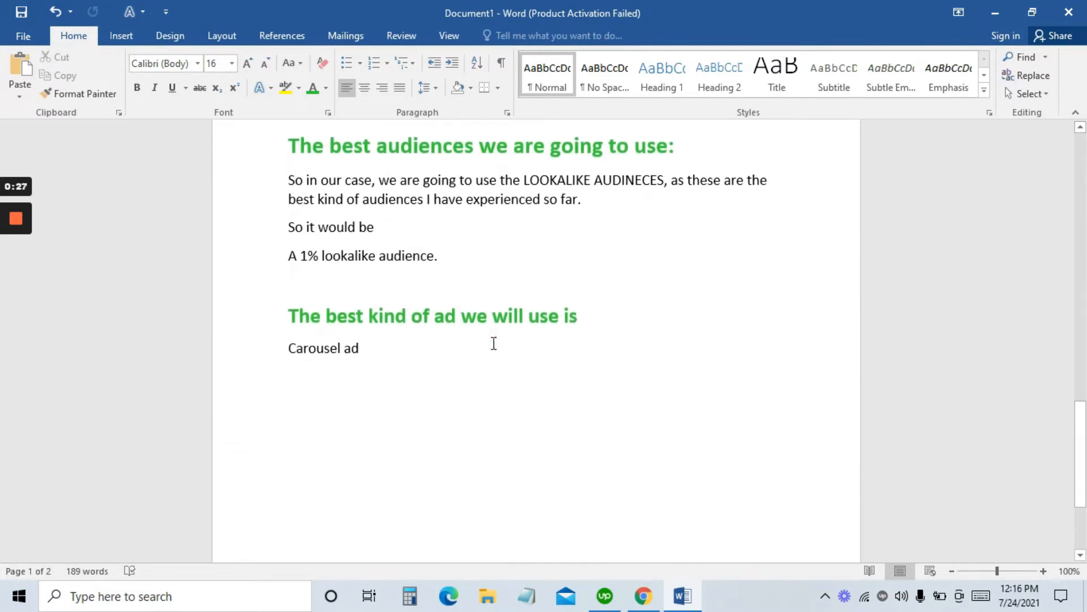
pyautogui.scroll(3, 496, 341)
pyautogui.scroll(8, 466, 318)
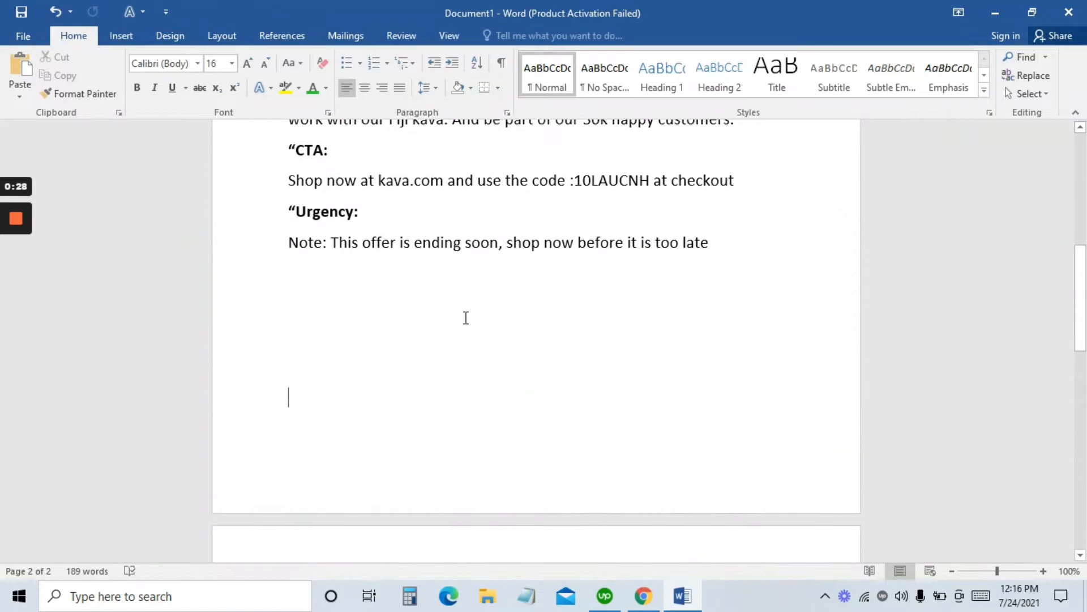
pyautogui.scroll(1, 464, 317)
pyautogui.scroll(-2, 433, 315)
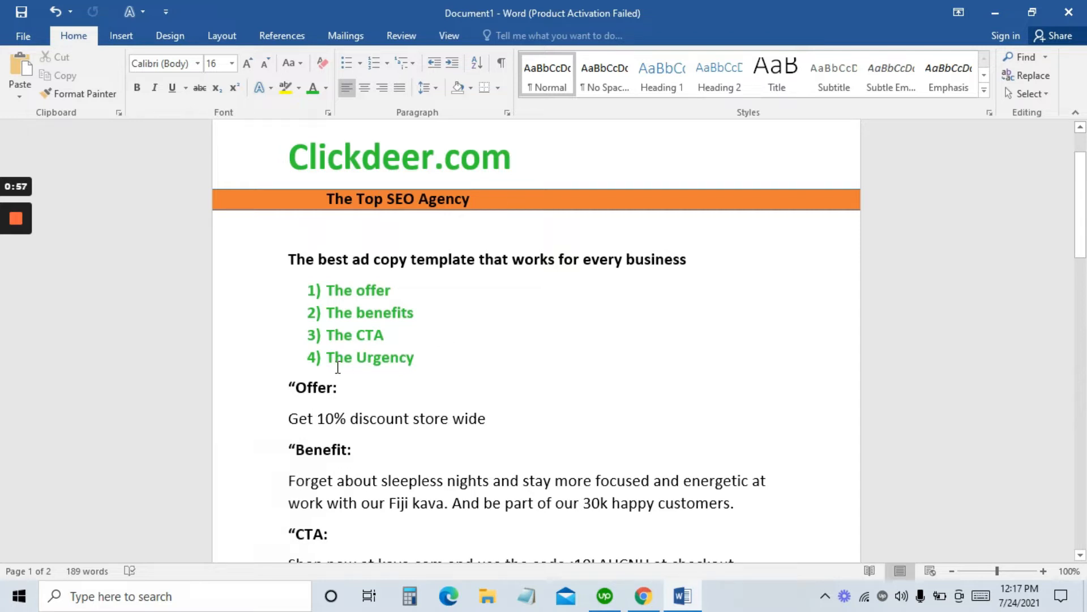
pyautogui.scroll(-3, 441, 357)
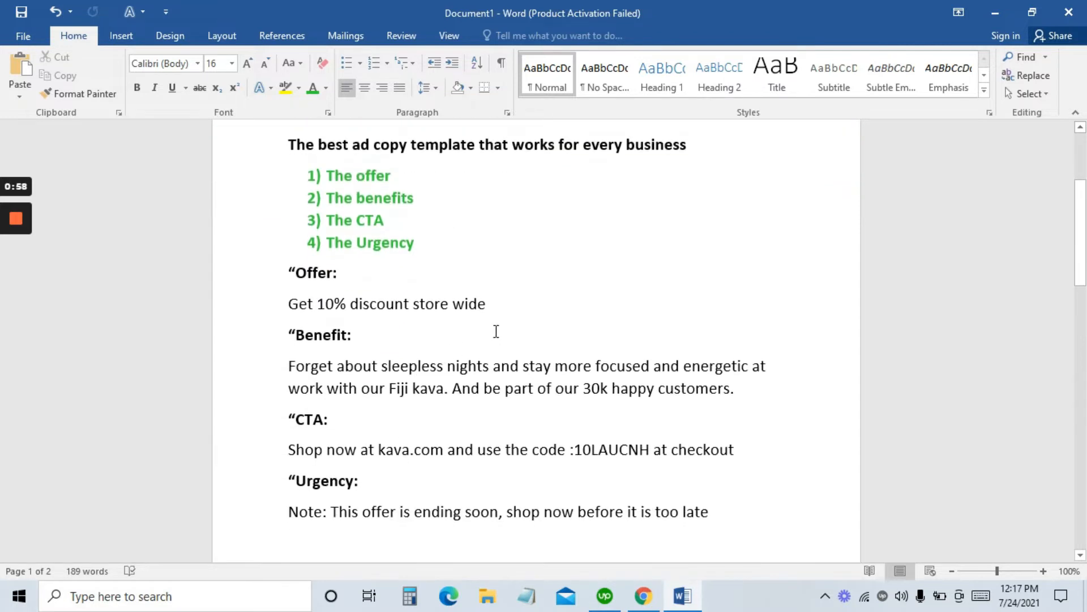
pyautogui.scroll(1, 464, 306)
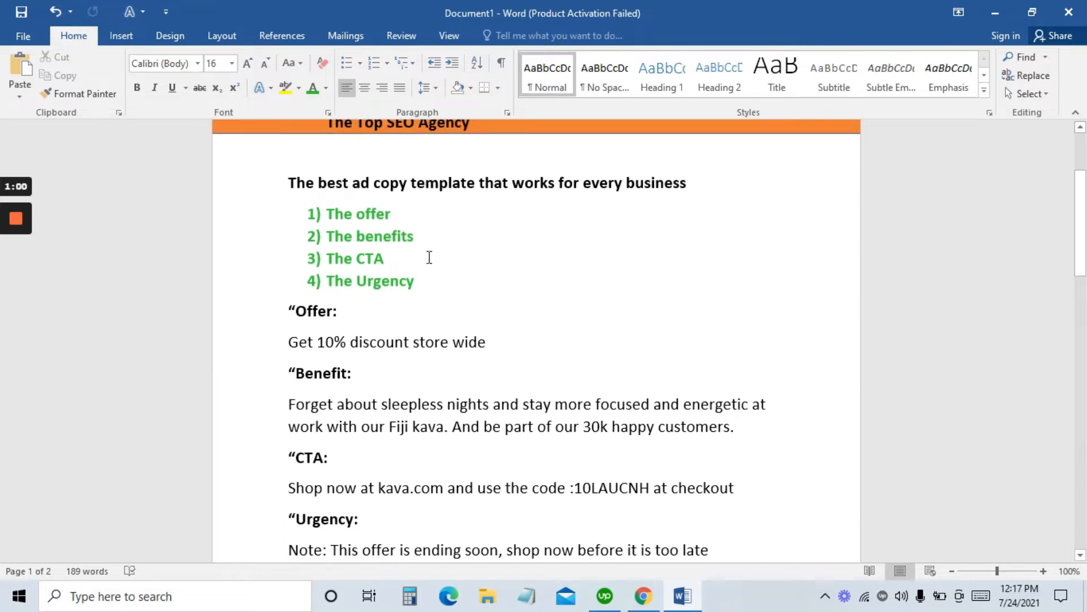
pyautogui.scroll(-1, 390, 278)
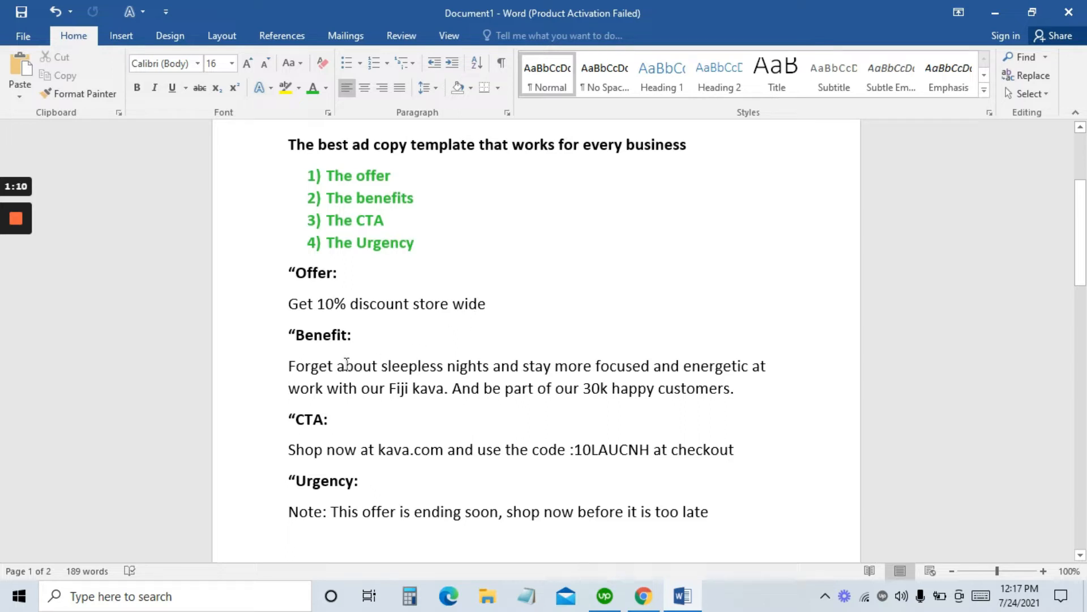
pyautogui.scroll(-1, 347, 363)
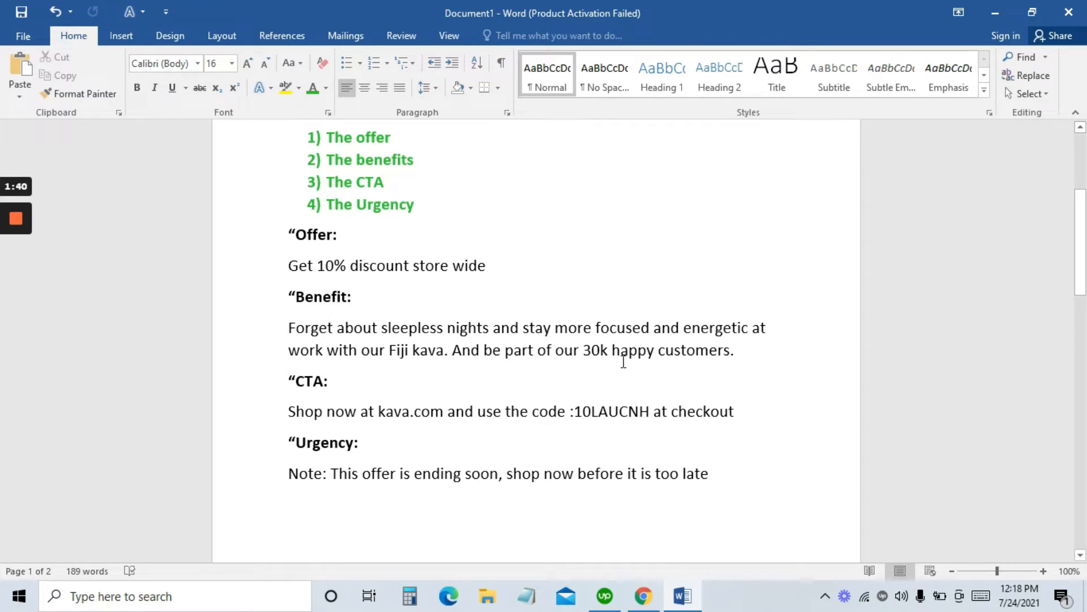
pyautogui.scroll(-3, 663, 365)
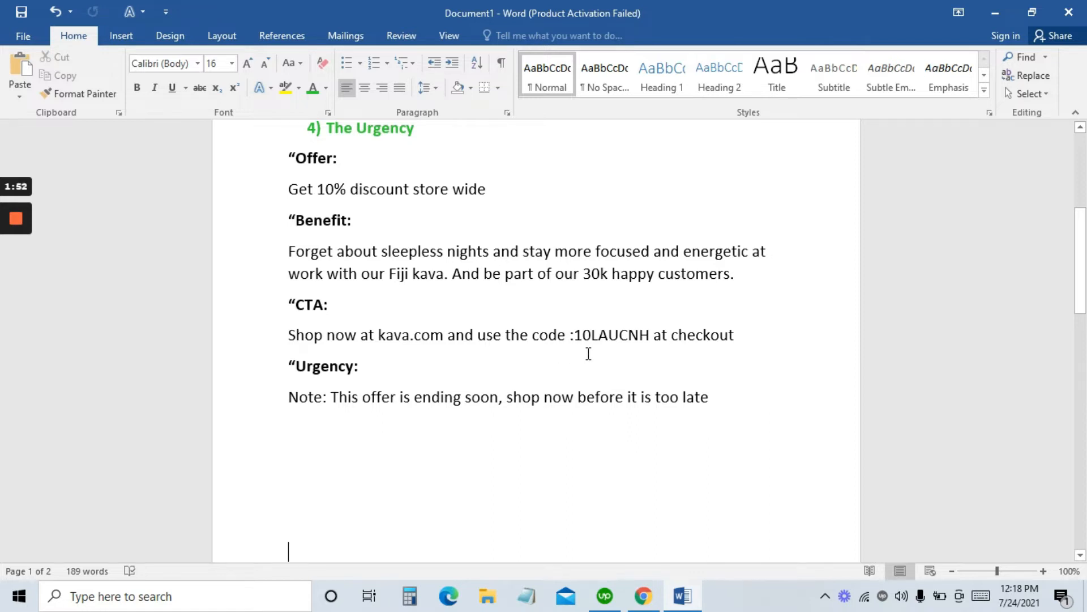
pyautogui.scroll(-3, 588, 354)
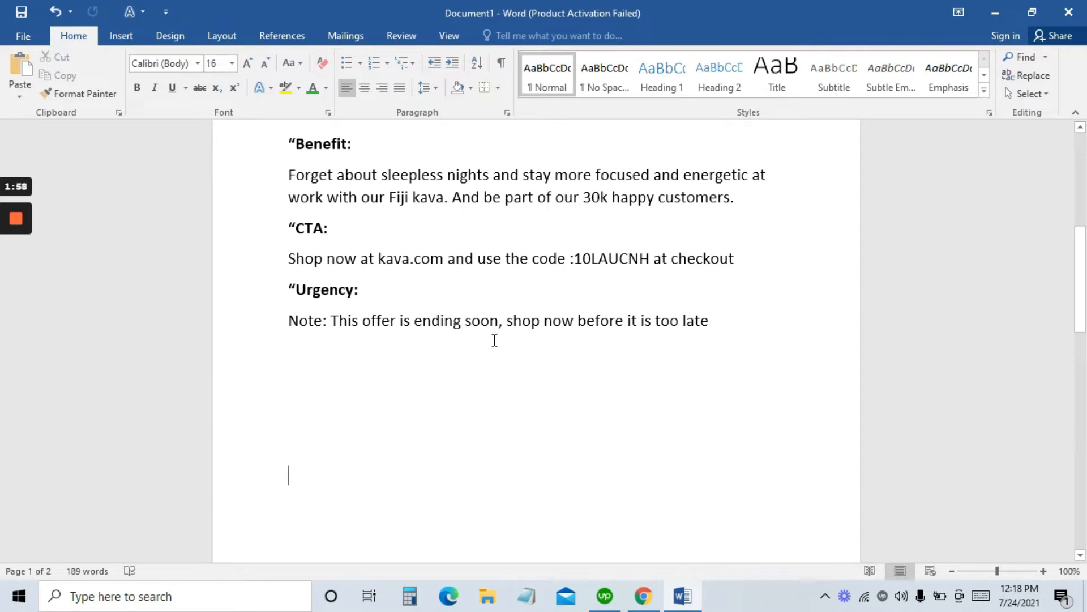
# Examine the combined ad copy on the second page and the sections on the best audiences and best kind of ad
pyautogui.scroll(-2, 495, 338)
pyautogui.scroll(-3, 534, 322)
pyautogui.scroll(8, 535, 317)
pyautogui.scroll(-3, 536, 315)
pyautogui.moveTo(290, 308); pyautogui.dragTo(716, 422)
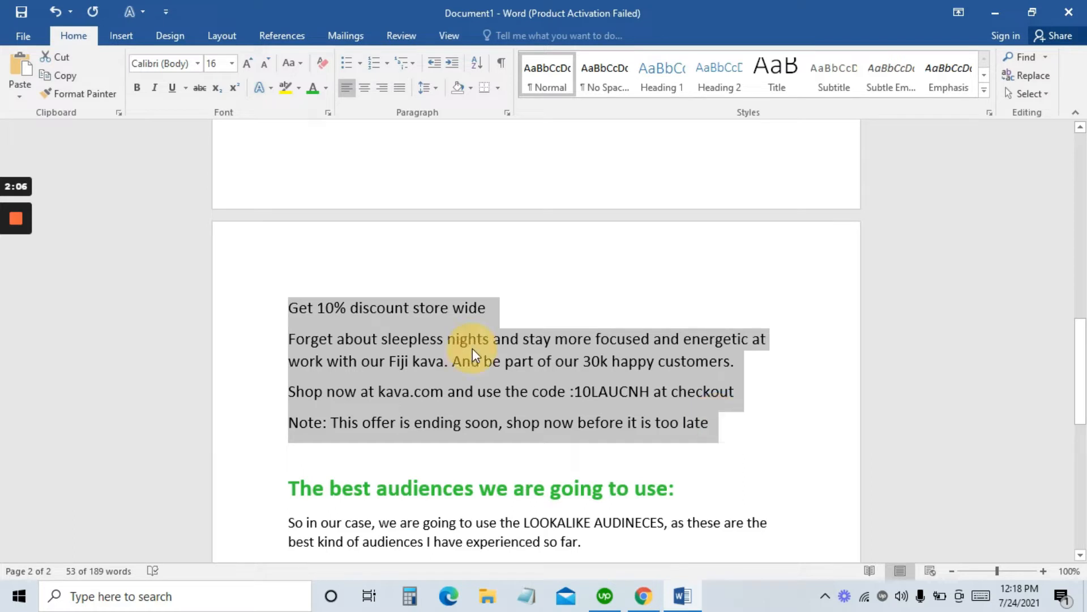
pyautogui.scroll(10, 473, 349)
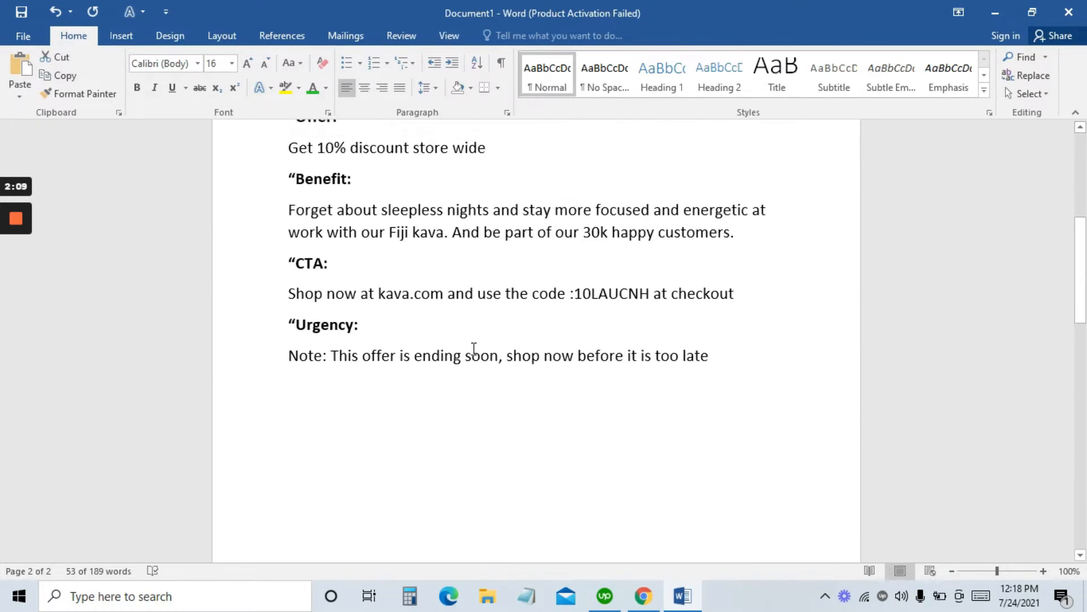
pyautogui.scroll(-3, 404, 341)
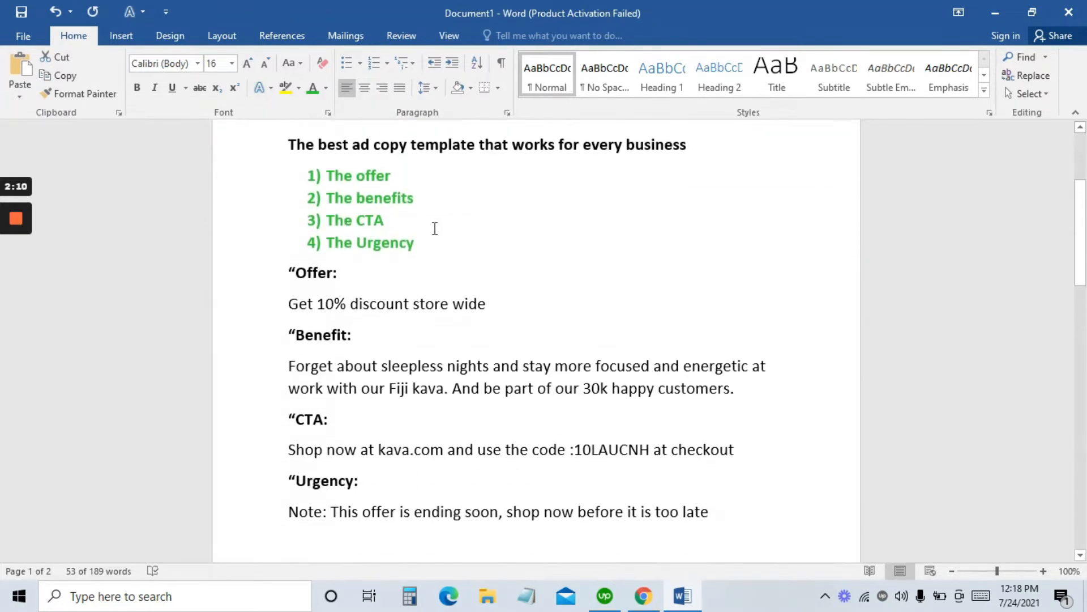
pyautogui.scroll(-3, 436, 235)
pyautogui.scroll(-10, 437, 240)
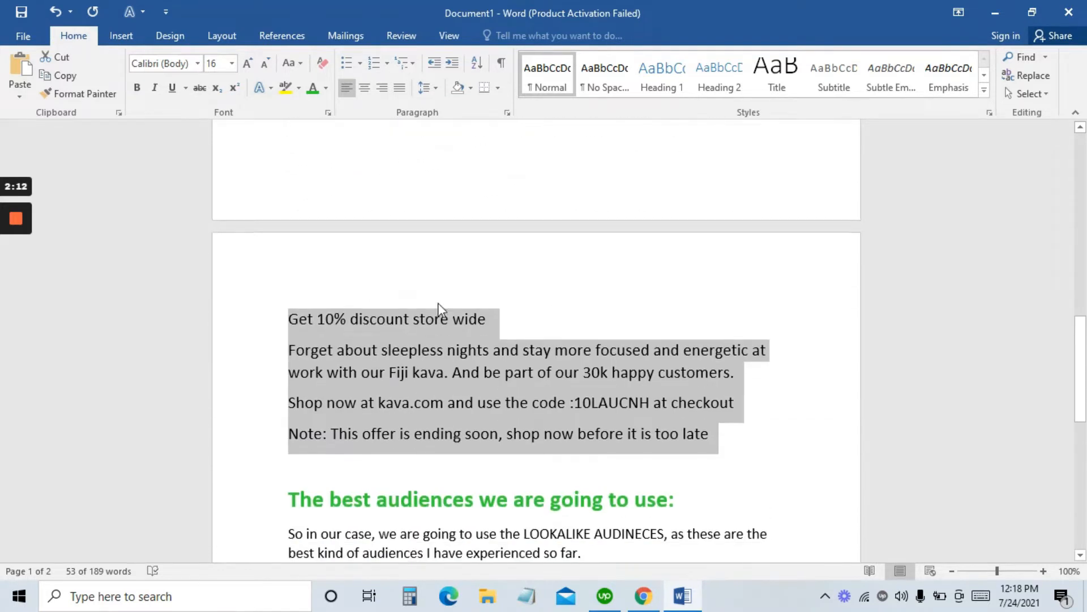
pyautogui.click(399, 362)
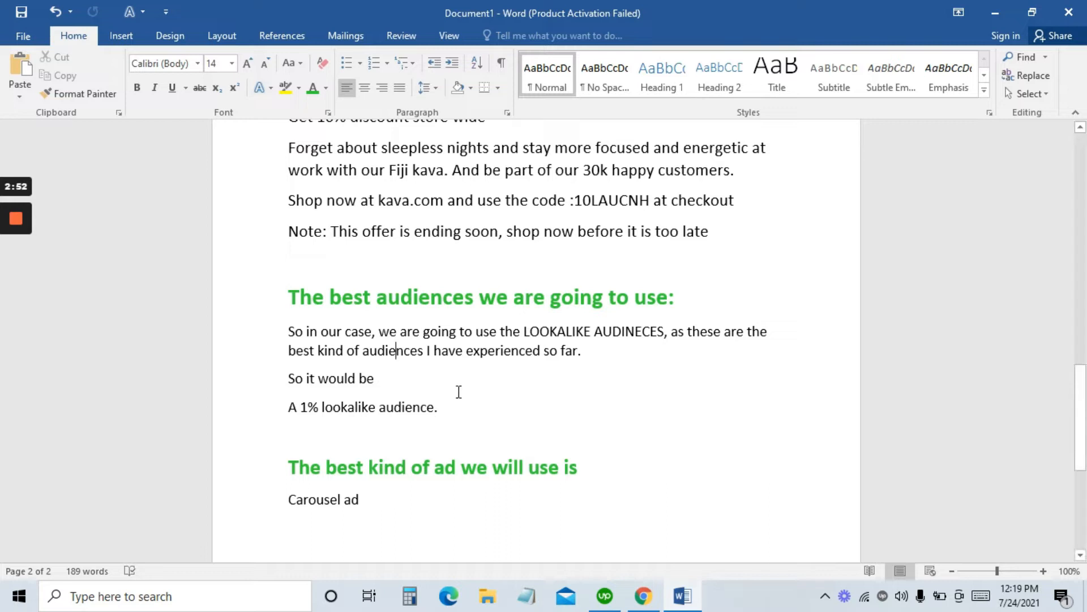
pyautogui.scroll(-1, 450, 406)
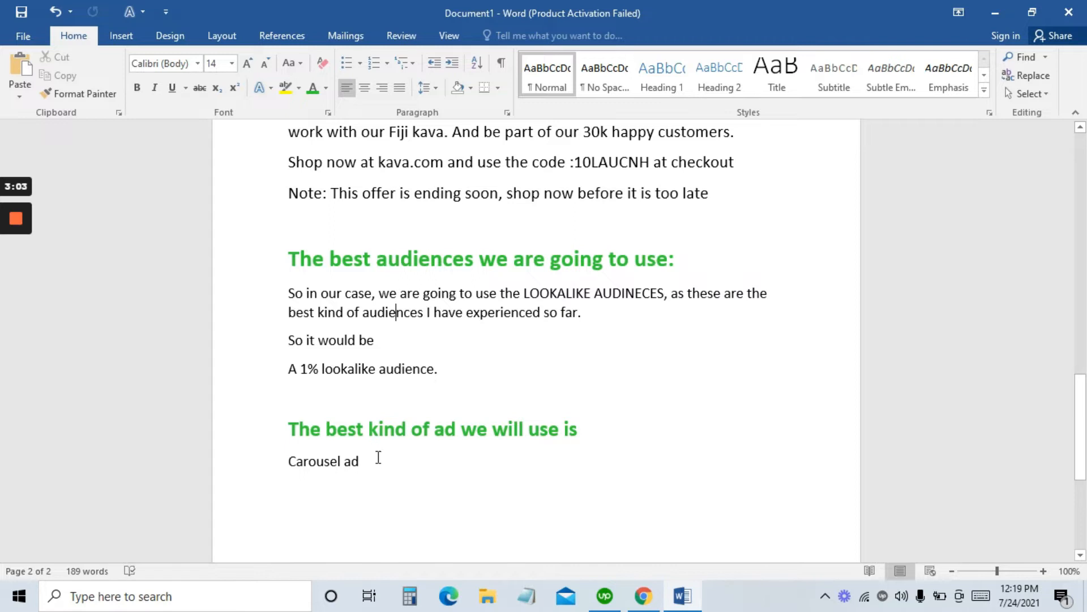
pyautogui.scroll(-1, 381, 448)
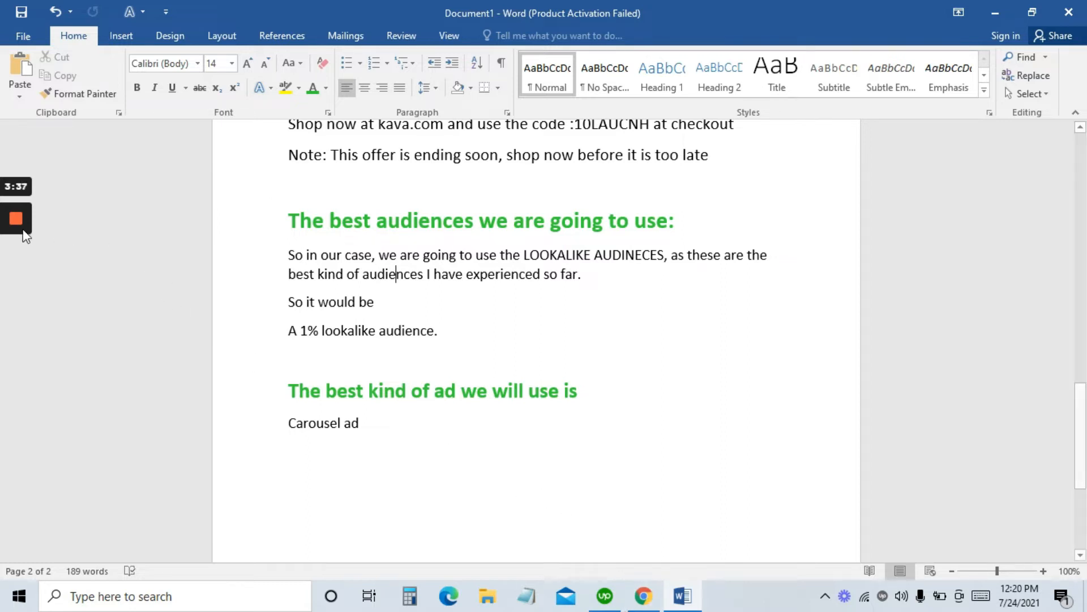
pyautogui.moveTo(25, 235)
pyautogui.click(13, 284)
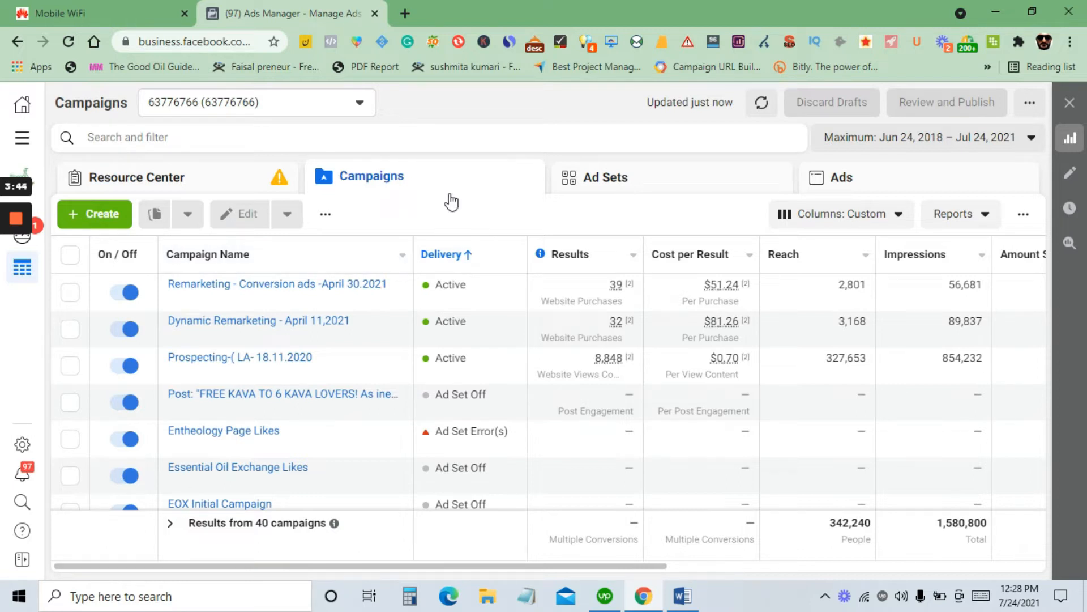
# Create a new campaign in Ads Manager with the Conversions objective
pyautogui.click(102, 222)
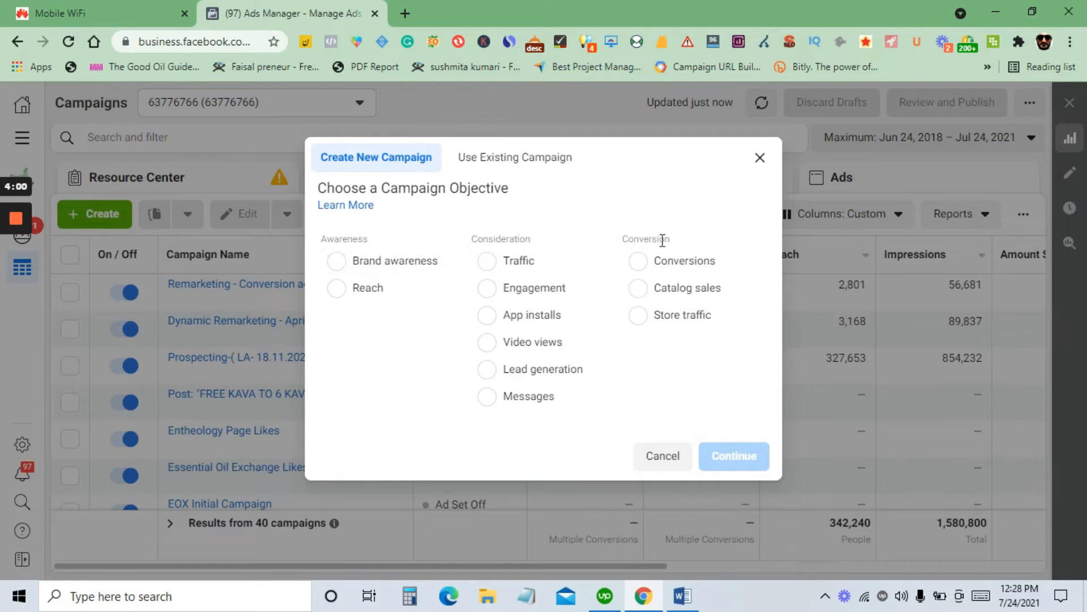
pyautogui.click(645, 262)
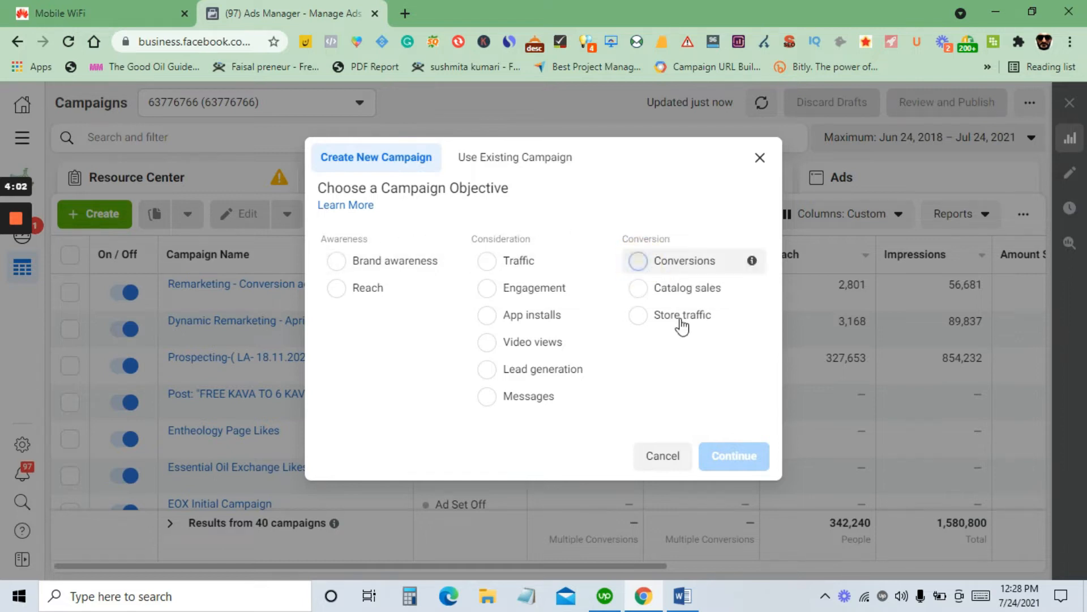
pyautogui.scroll(-2, 683, 333)
pyautogui.click(731, 537)
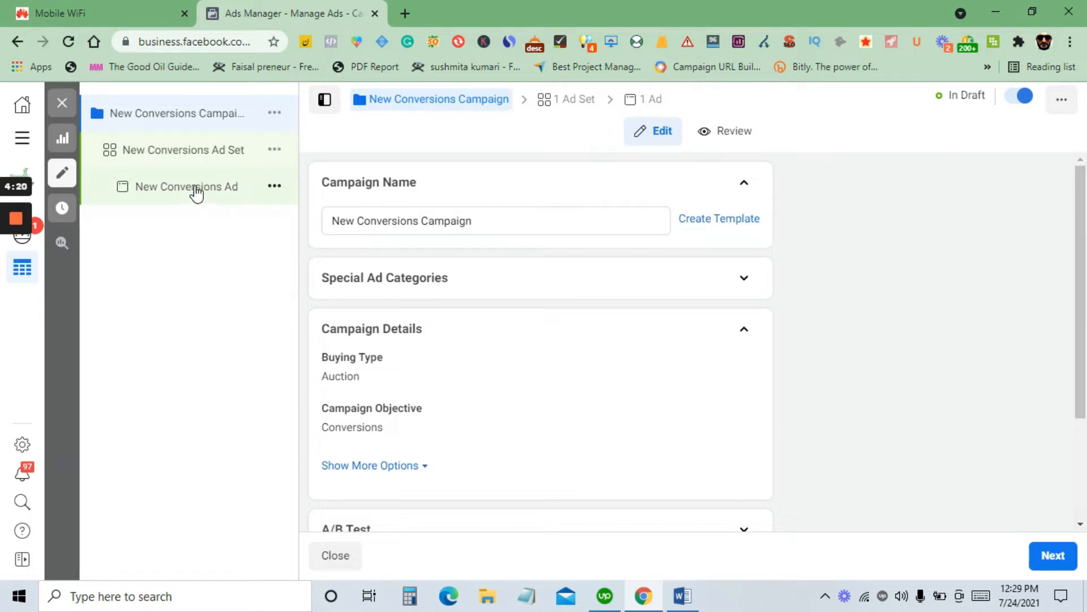
# Rename the new conversions campaign to Test 1
pyautogui.click(426, 221)
pyautogui.tripleClick(424, 221)
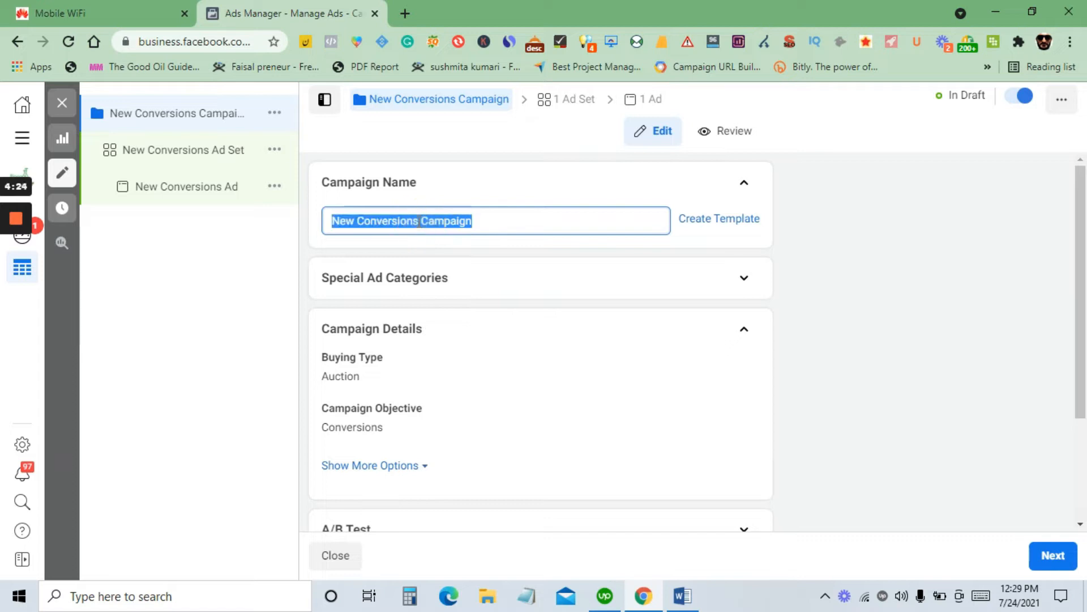
pyautogui.write('Te')
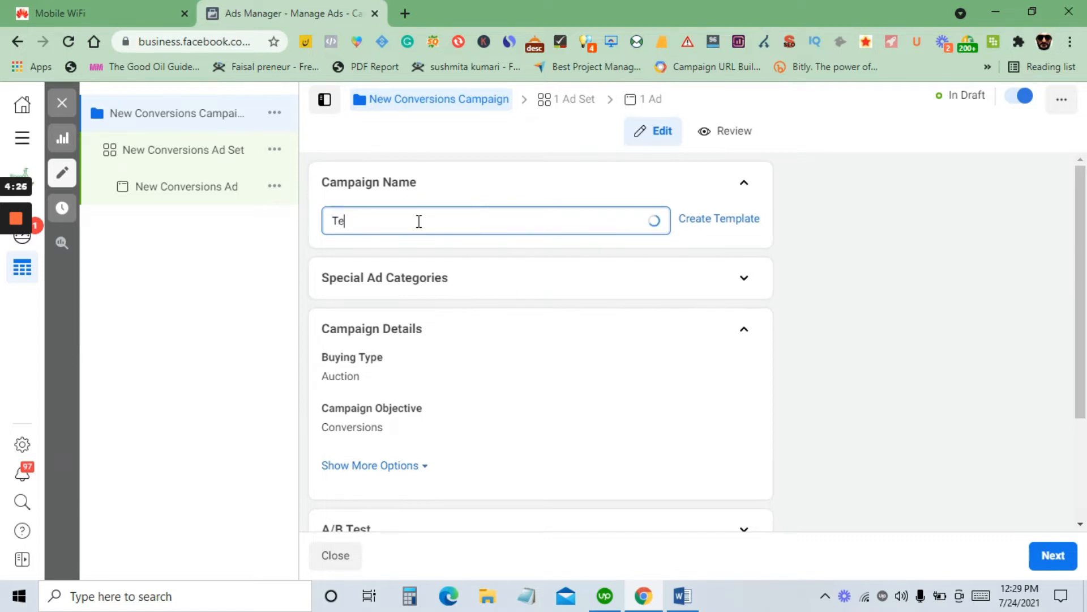
pyautogui.write('st 1')
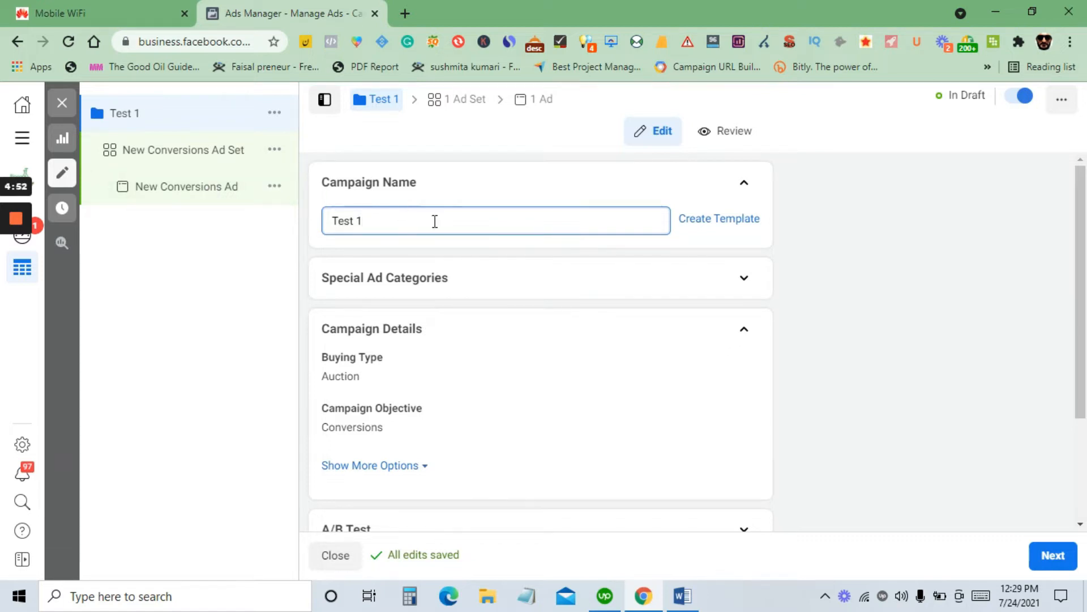
# Show the additional campaign details options and look over the A/B Test section, leaving it collapsed
pyautogui.scroll(-2, 450, 227)
pyautogui.scroll(-1, 457, 240)
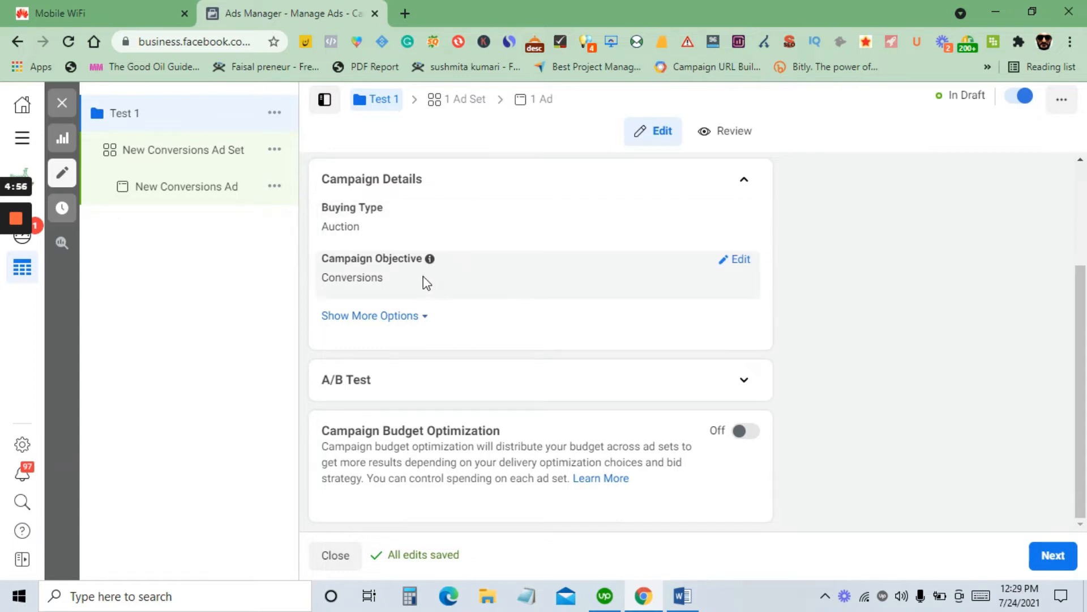
pyautogui.click(374, 317)
pyautogui.scroll(-1, 397, 320)
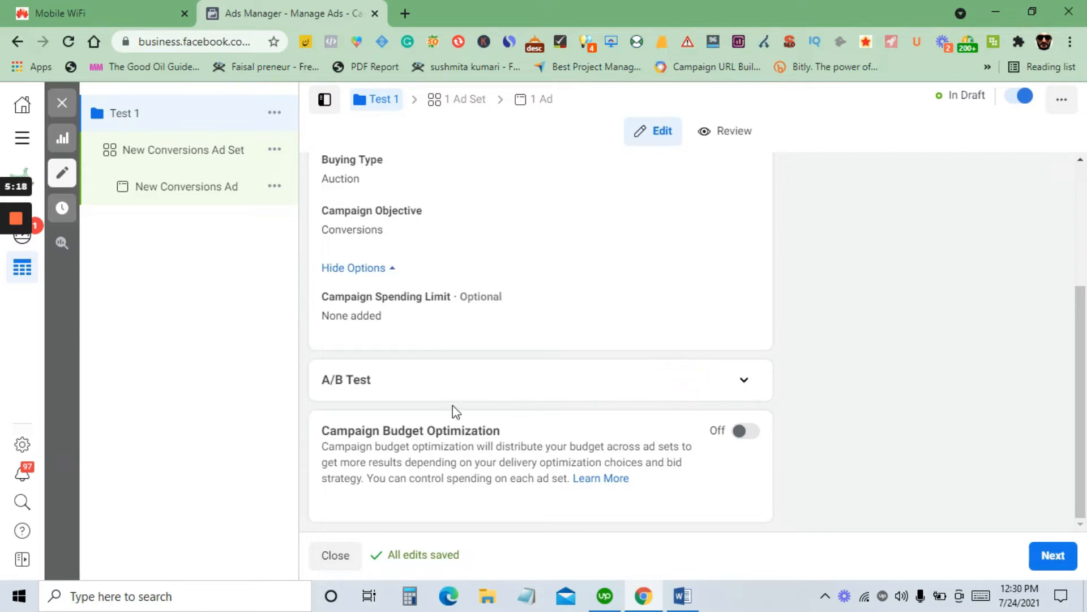
pyautogui.click(743, 379)
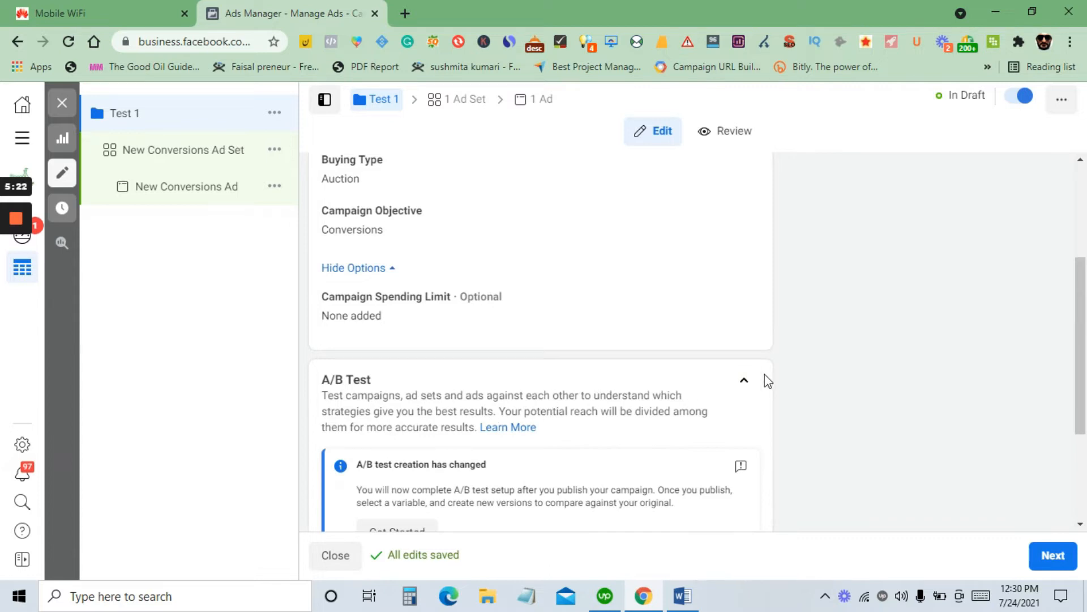
pyautogui.click(738, 383)
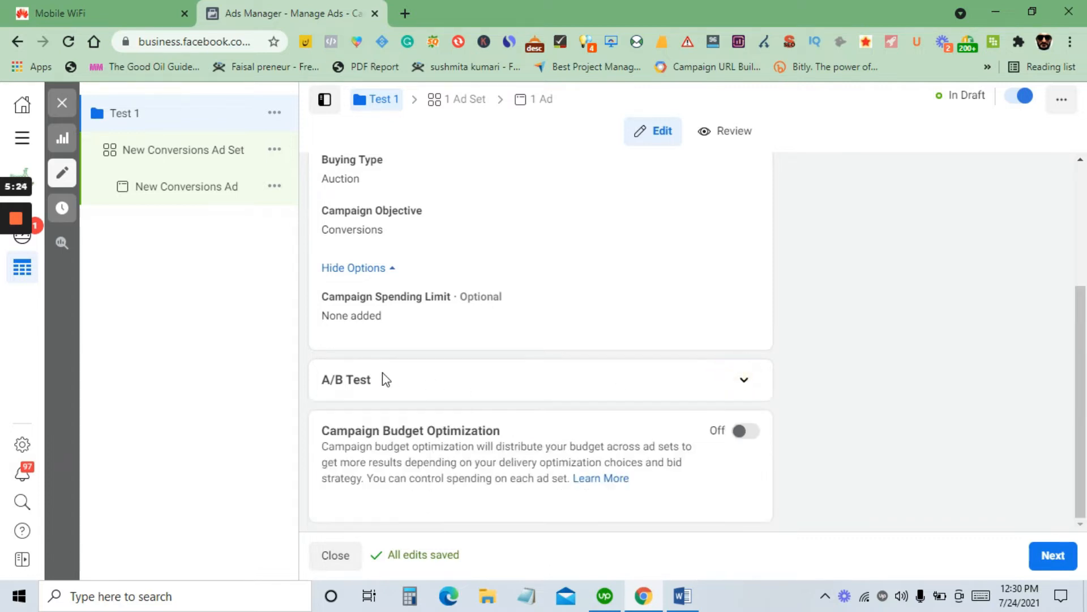
# Turn on Campaign Budget Optimization and set the campaign's daily budget to $100
pyautogui.click(745, 433)
pyautogui.scroll(-3, 623, 419)
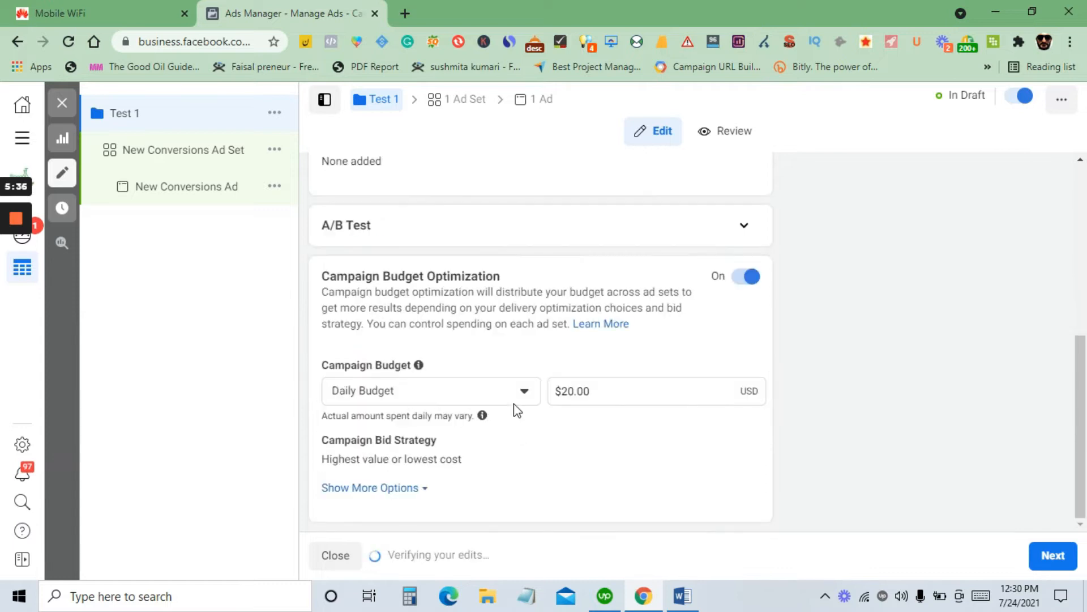
pyautogui.moveTo(417, 340)
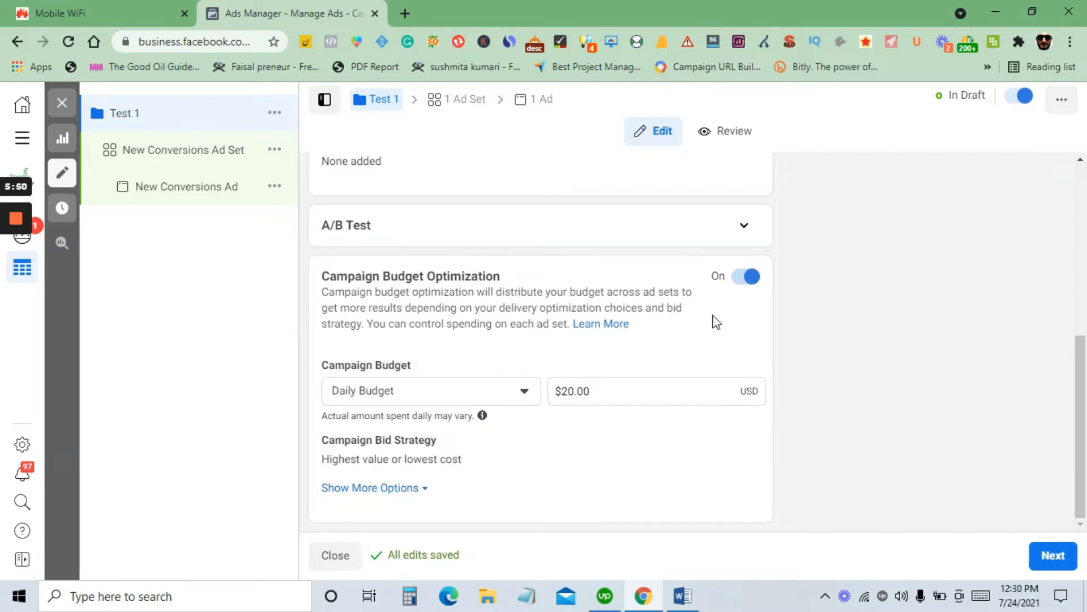
pyautogui.click(578, 393)
pyautogui.doubleClick(578, 393)
pyautogui.write('100')
pyautogui.click(706, 363)
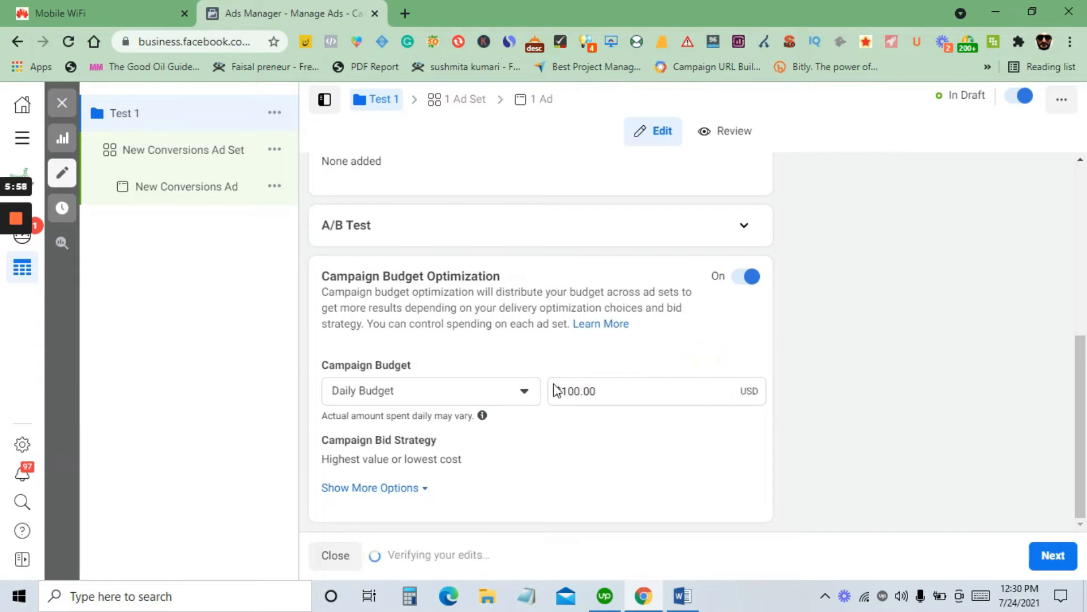
# Check the available campaign budget types, keeping Daily Budget, and look at the campaign bid strategy
pyautogui.click(378, 396)
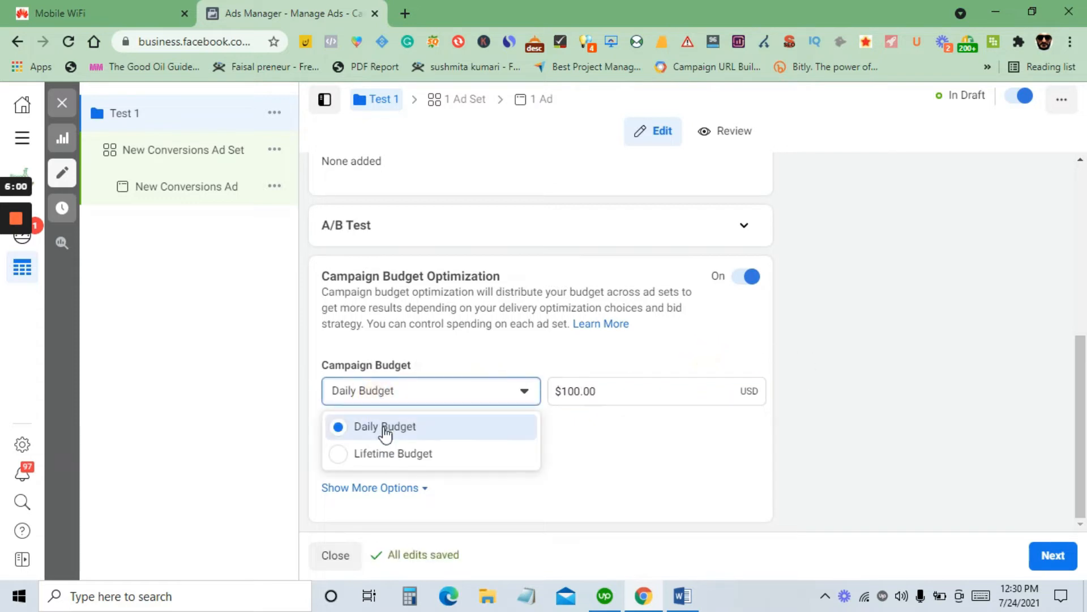
pyautogui.click(213, 467)
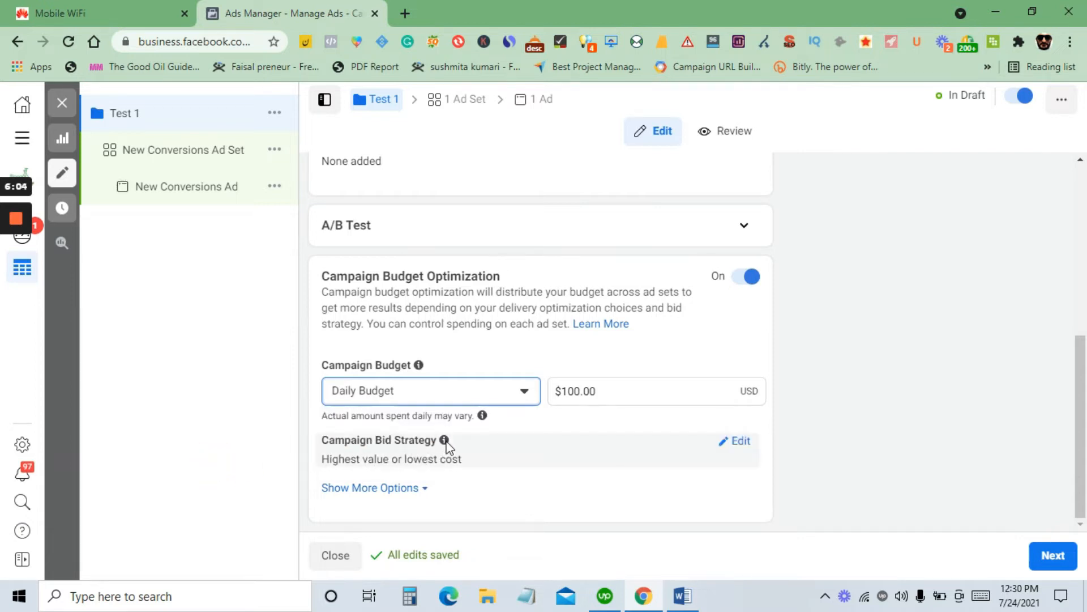
pyautogui.moveTo(444, 441)
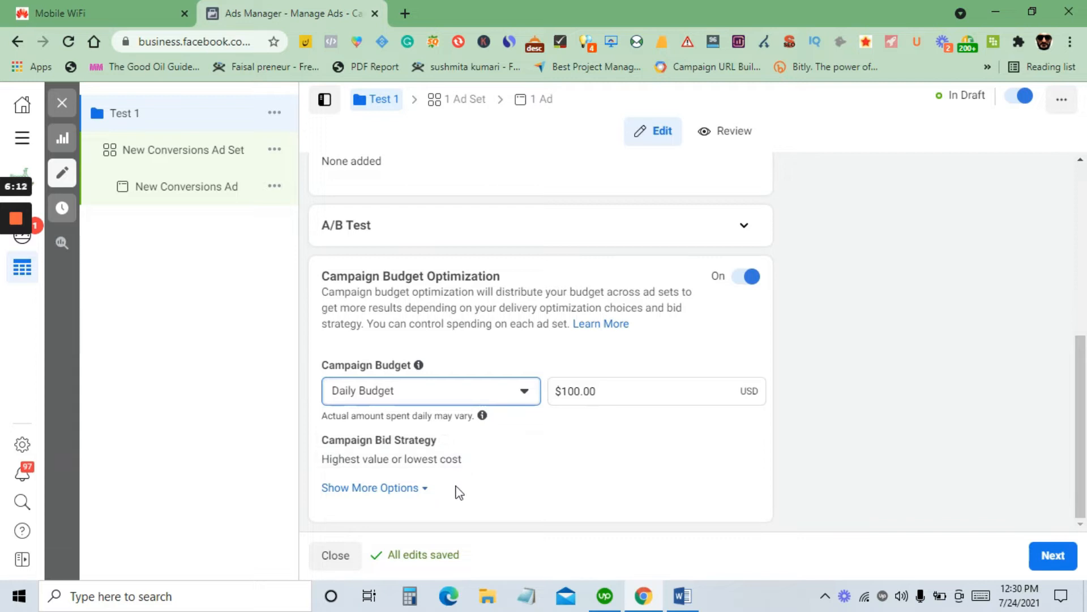
# Show the additional campaign budget options and try a Lifetime Budget with Run ads on a schedule, clearing the schedule option again
pyautogui.click(382, 492)
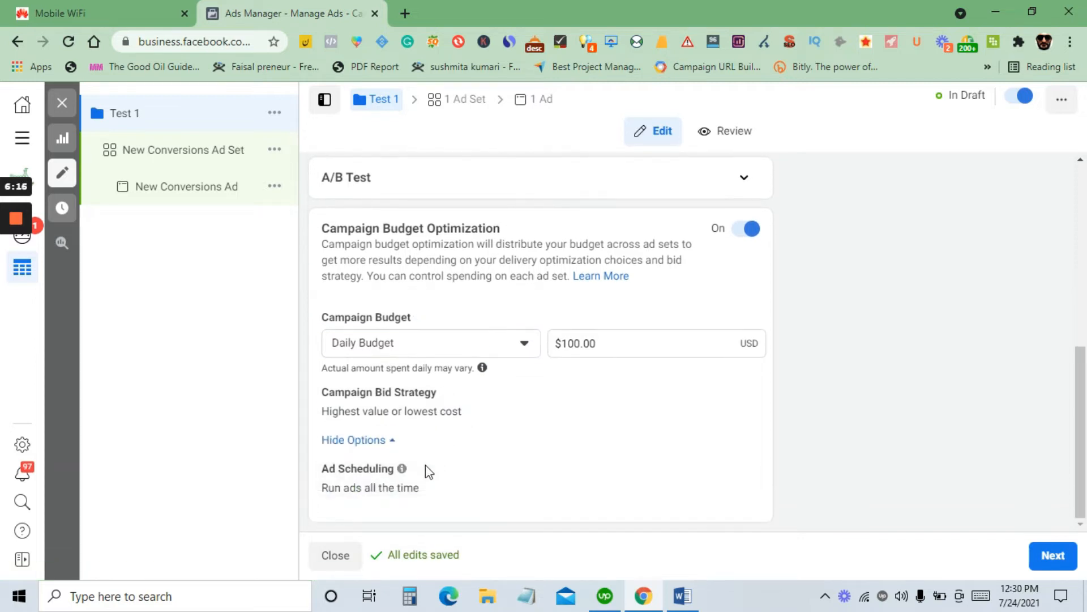
pyautogui.moveTo(402, 473)
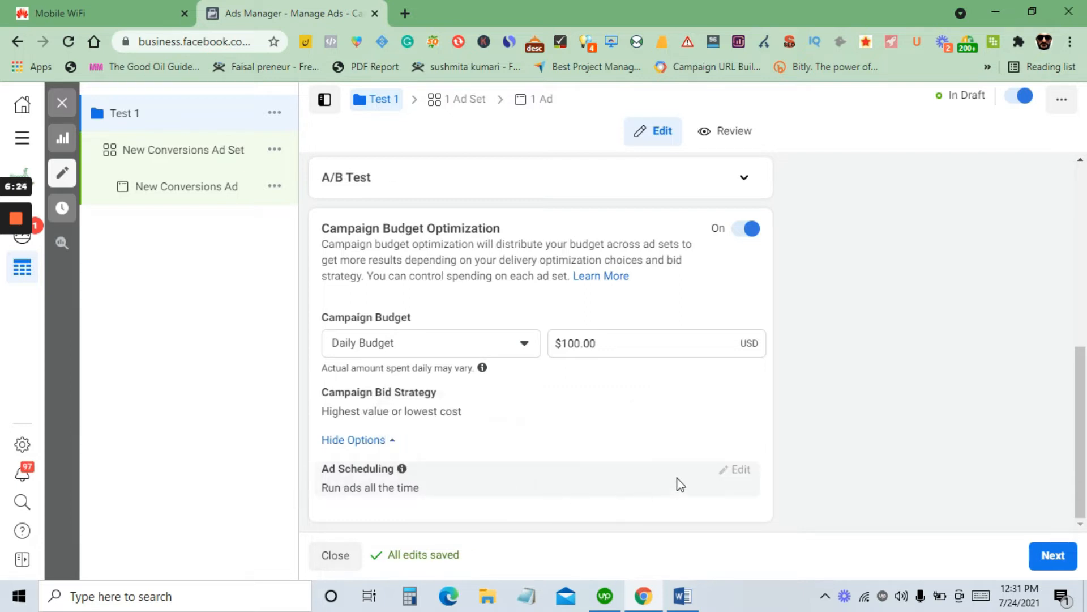
pyautogui.click(434, 344)
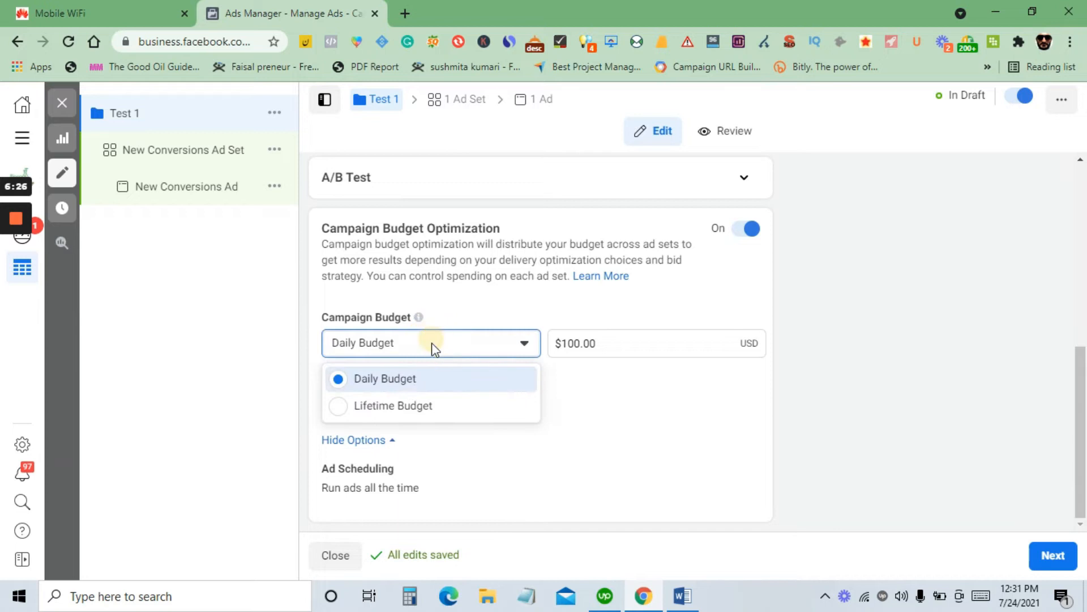
pyautogui.click(460, 407)
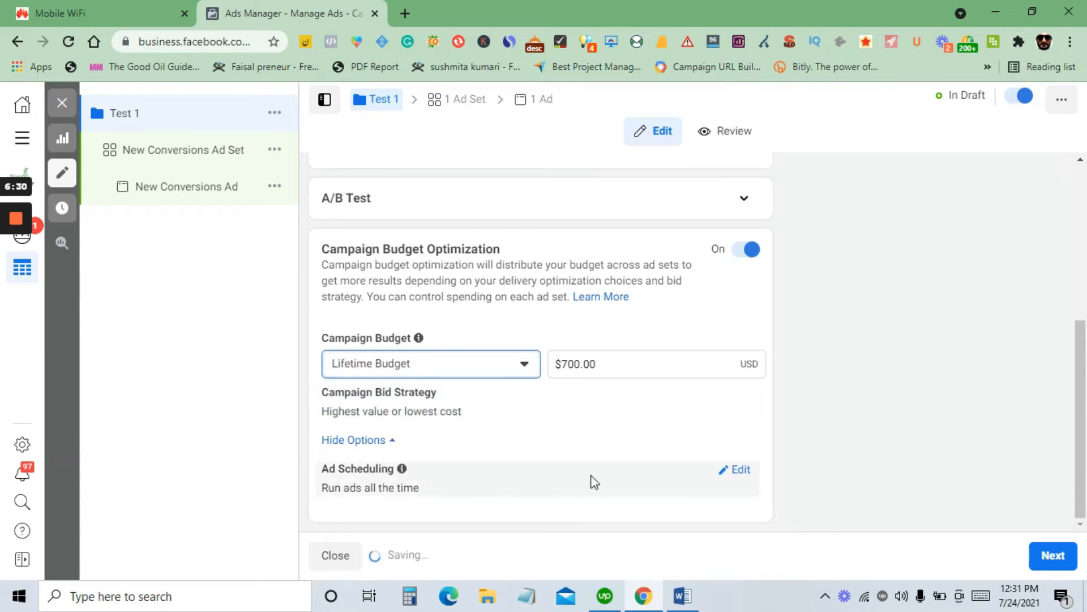
pyautogui.click(739, 475)
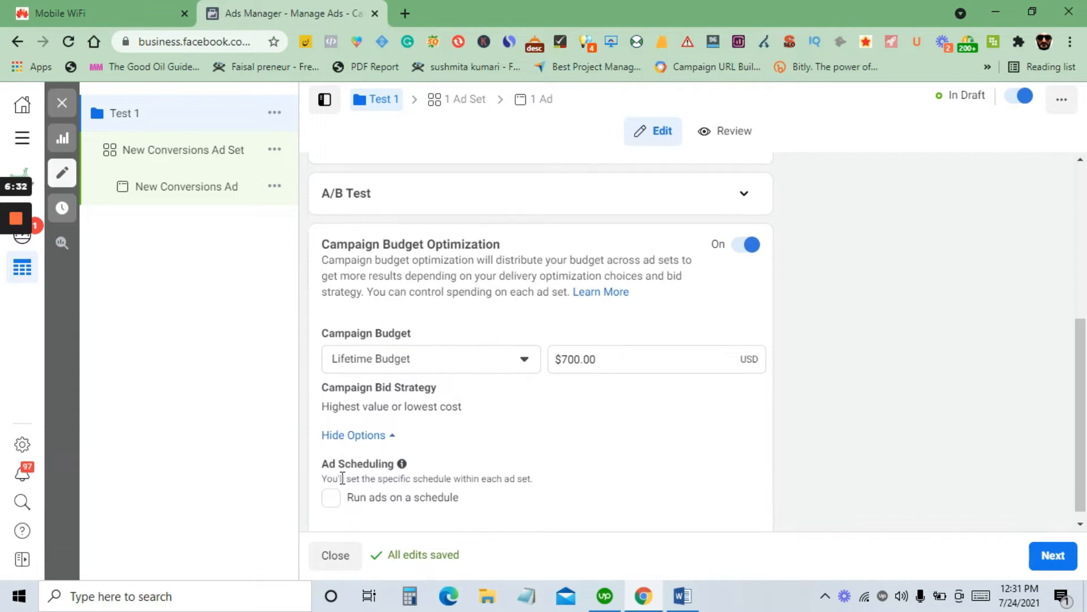
pyautogui.click(330, 487)
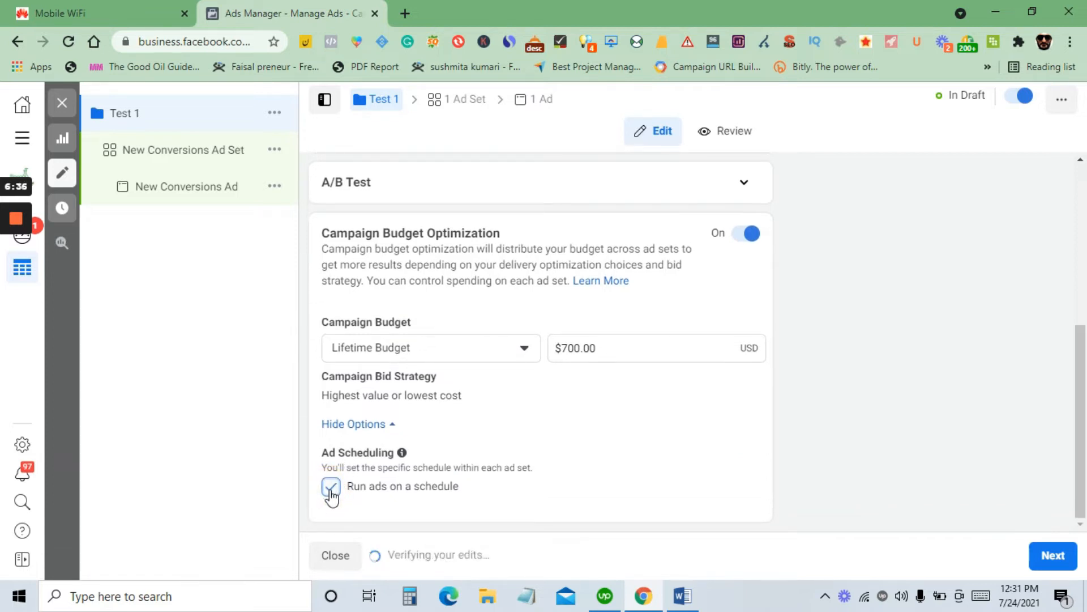
pyautogui.click(333, 486)
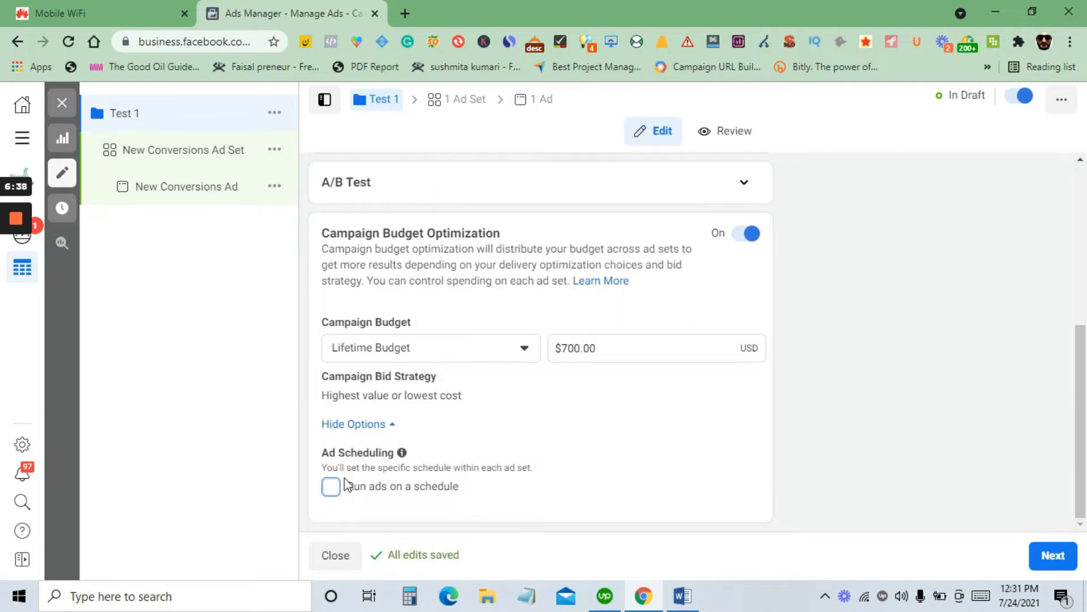
# Switch the campaign budget type back to Daily Budget
pyautogui.click(454, 351)
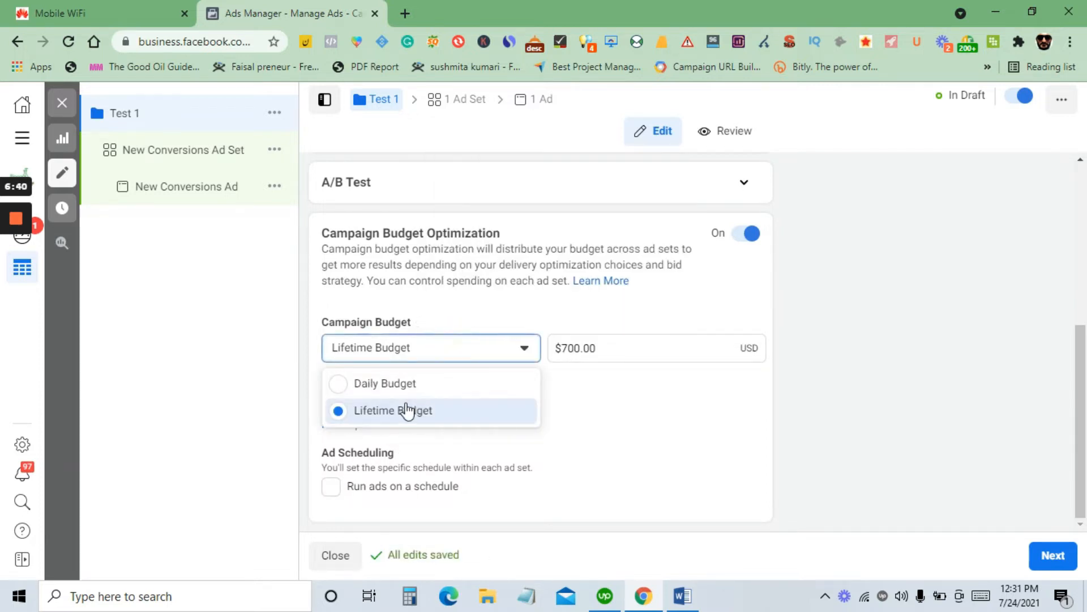
pyautogui.click(398, 386)
pyautogui.scroll(7, 638, 456)
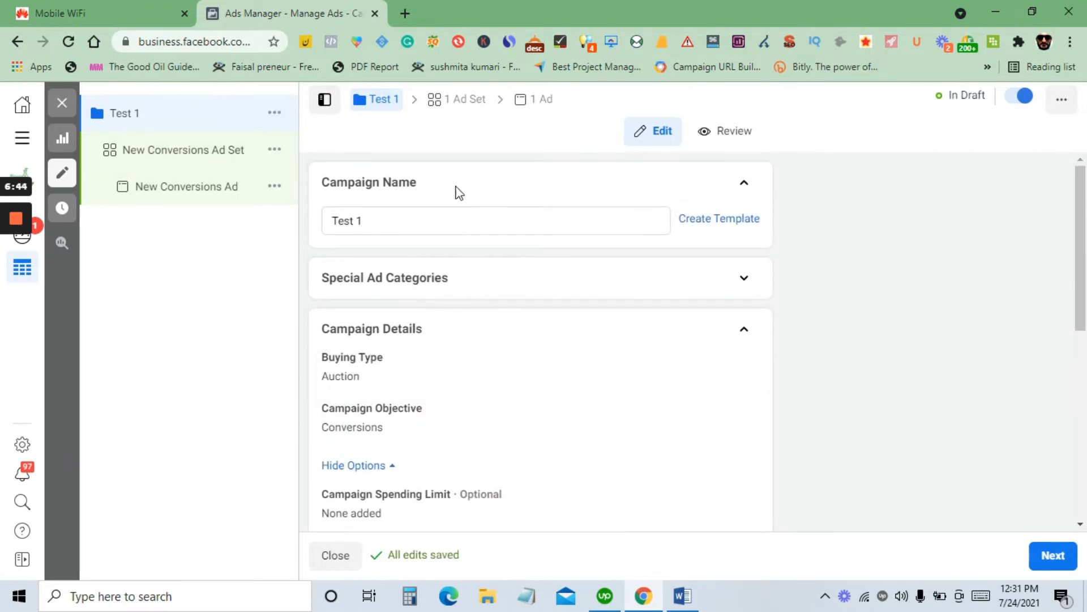
# Continue to the ad set level and rename the new conversions ad set to Test 1
pyautogui.scroll(-4, 831, 457)
pyautogui.click(1048, 556)
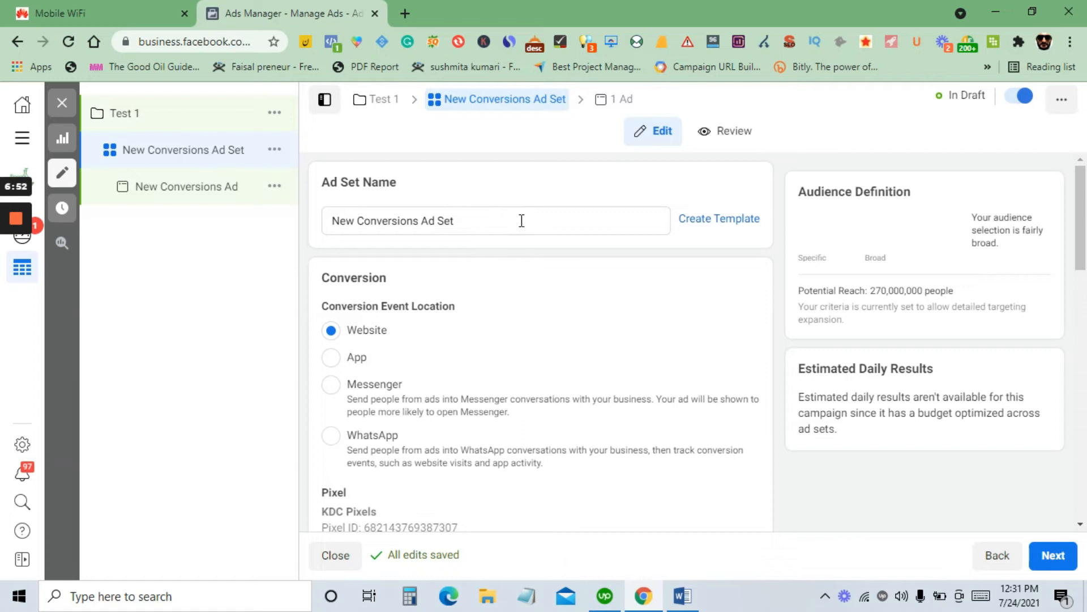
pyautogui.click(516, 221)
pyautogui.hotkey('ctrl', 'a')
pyautogui.press('BackSpace')
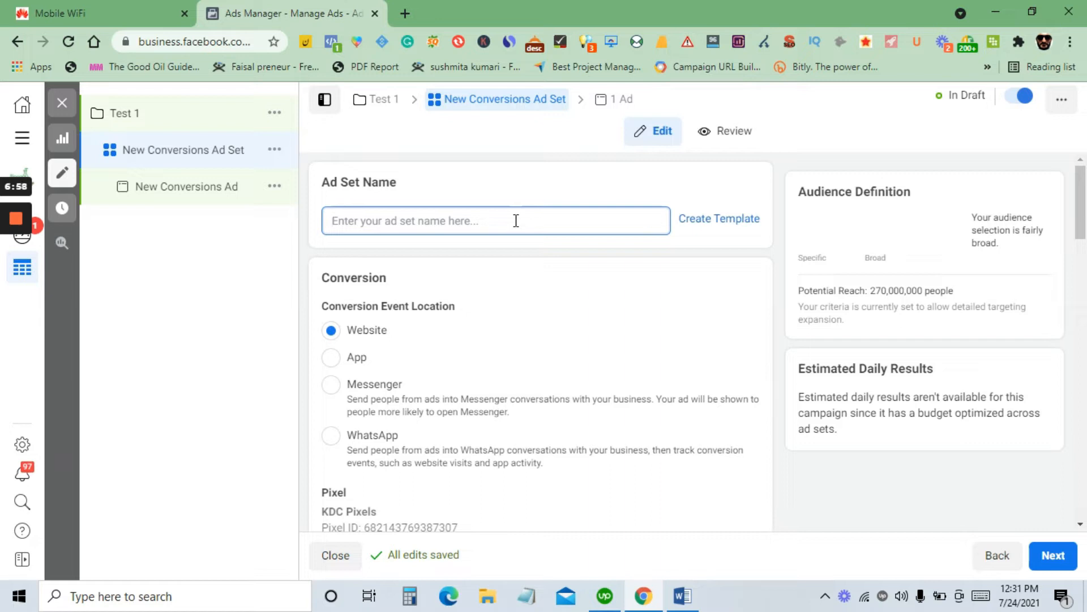
pyautogui.write('Test 1')
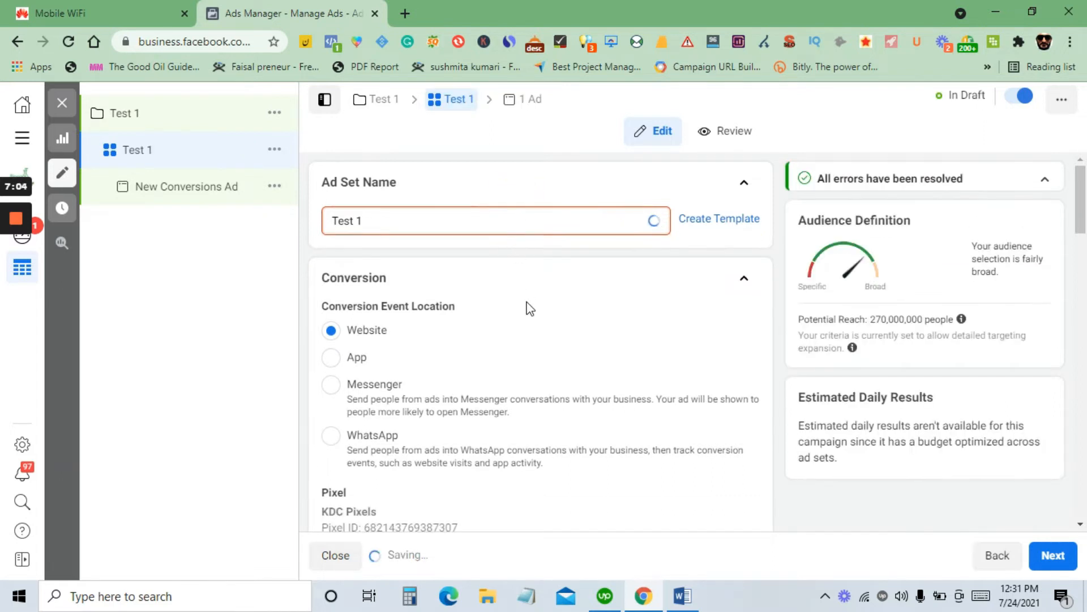
# Look over the conversion location and pixel settings, clear the conversion event and choose Purchase from the active events again
pyautogui.scroll(-1, 422, 367)
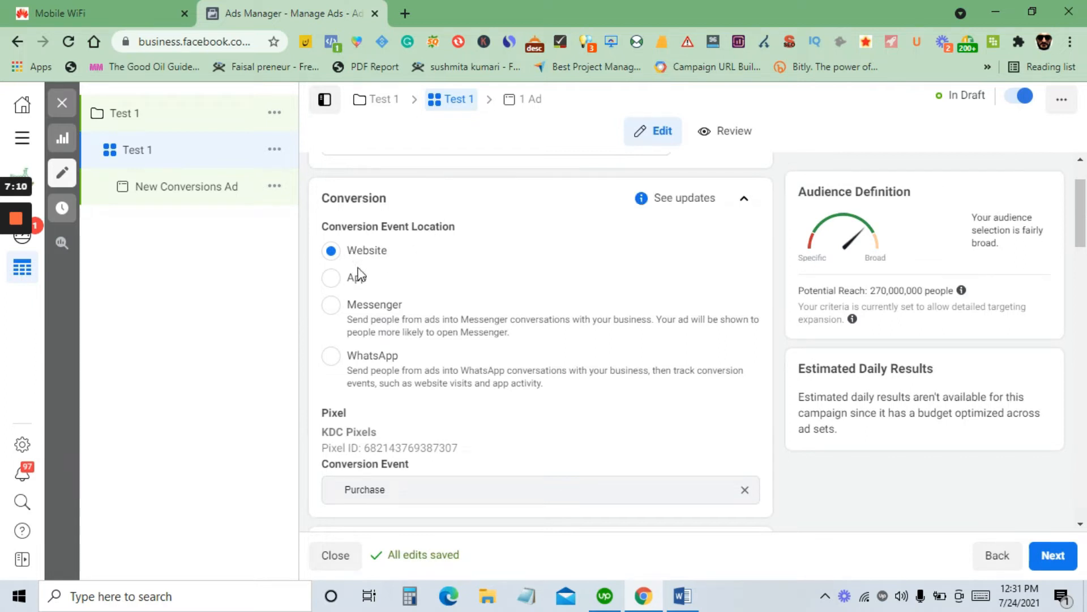
pyautogui.scroll(-1, 408, 360)
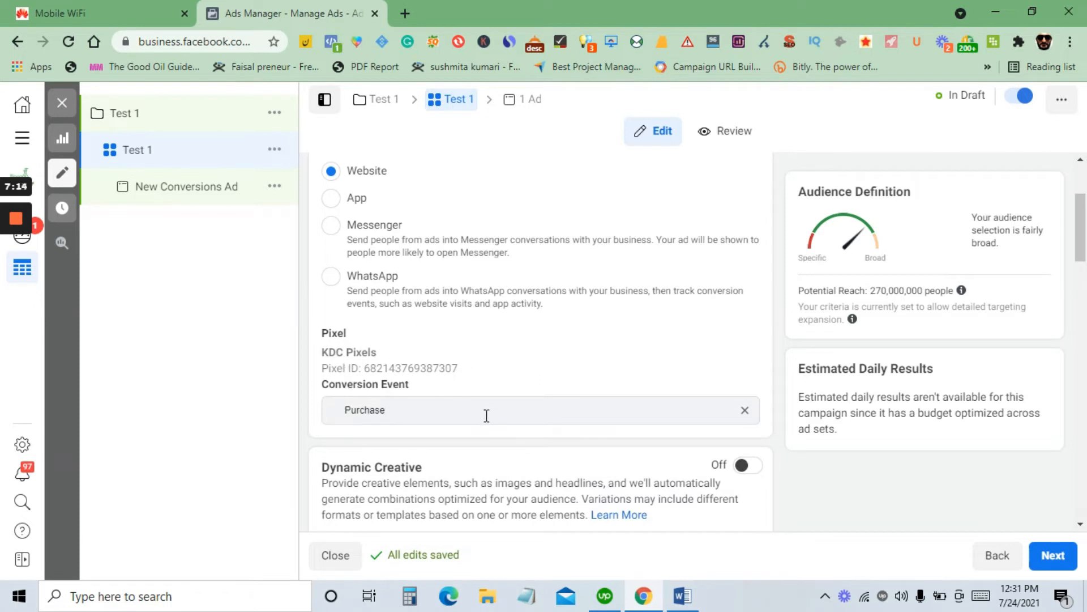
pyautogui.scroll(-2, 660, 424)
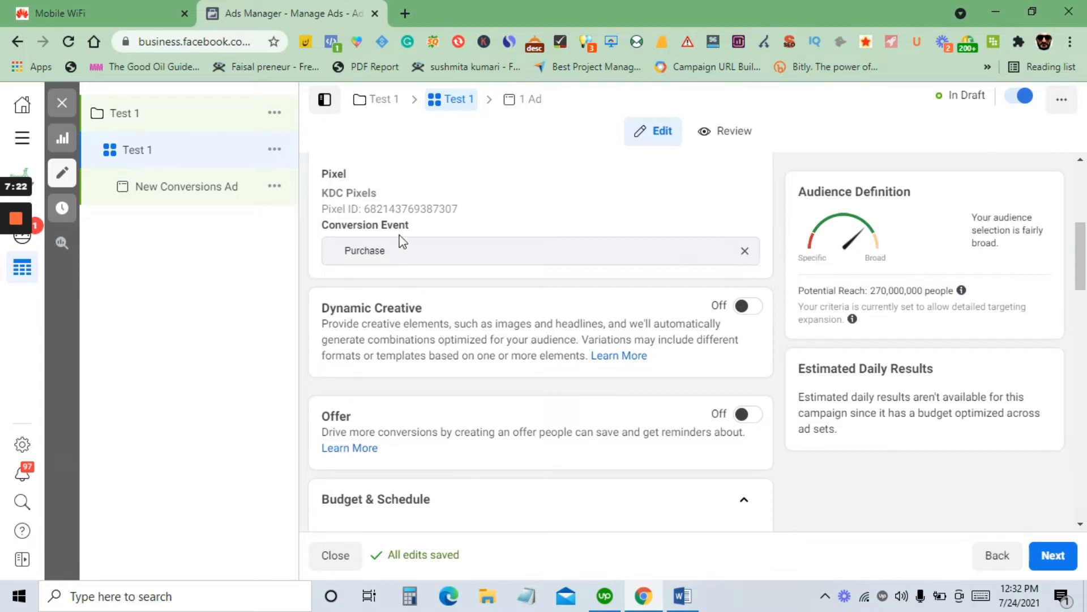
pyautogui.click(745, 252)
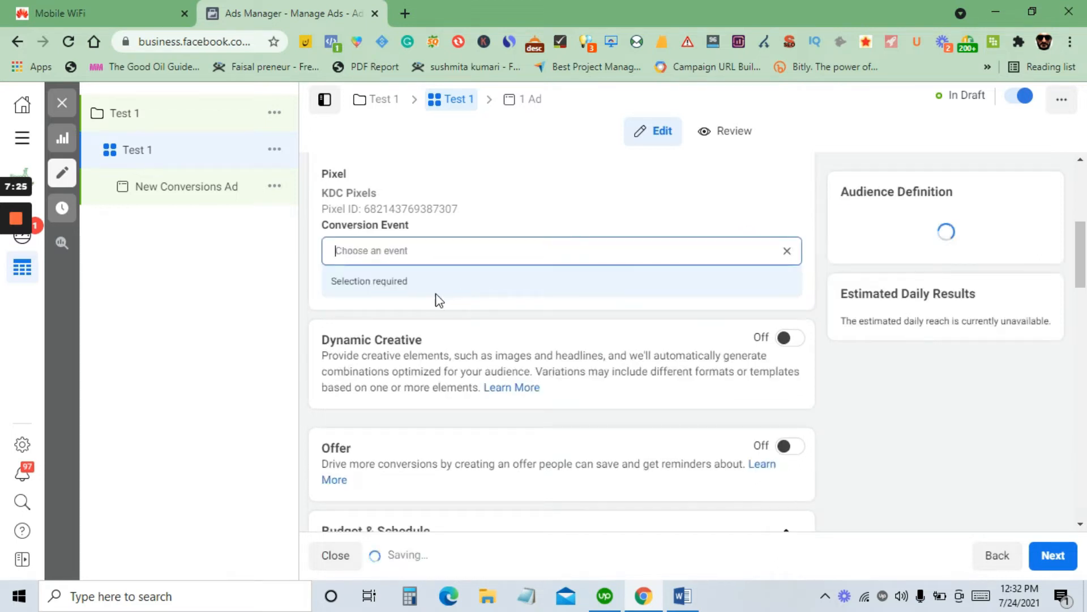
pyautogui.click(413, 251)
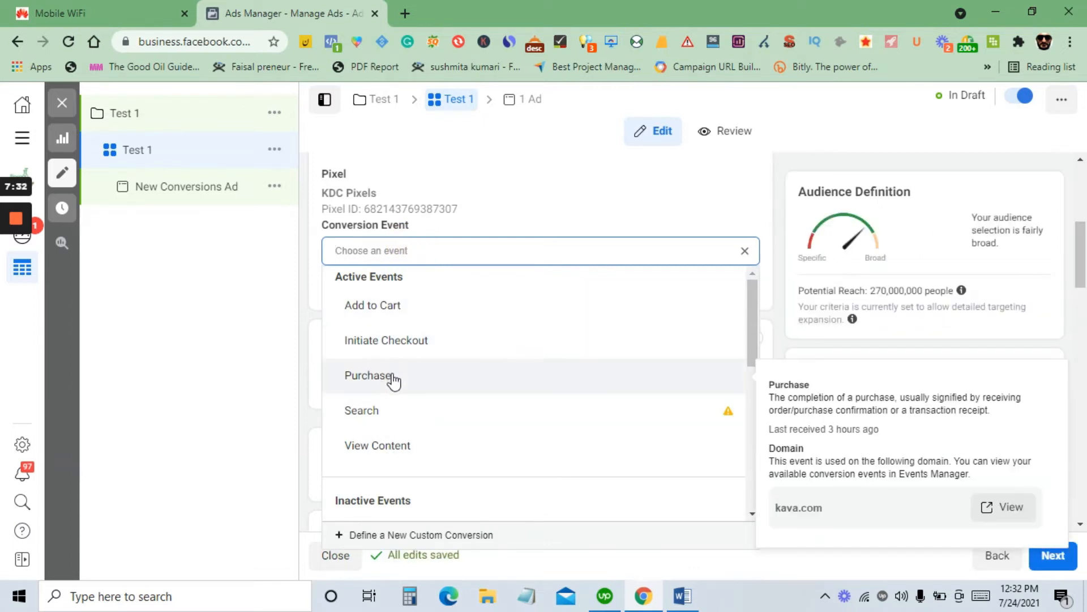
pyautogui.click(380, 388)
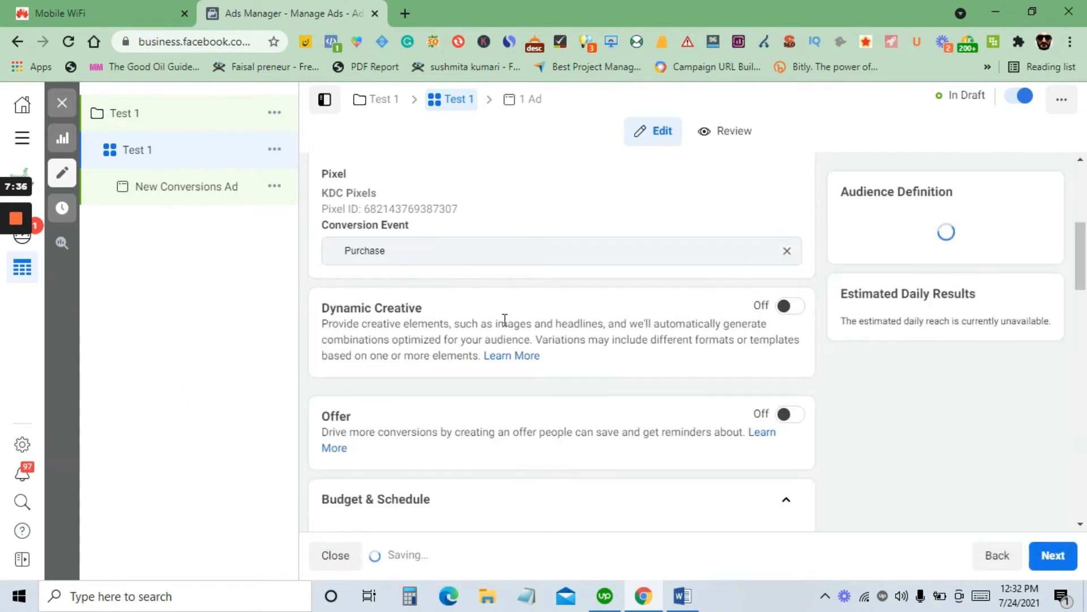
# Turn on the ad set's Offer option to look over its settings and turn it off again
pyautogui.scroll(-1, 429, 238)
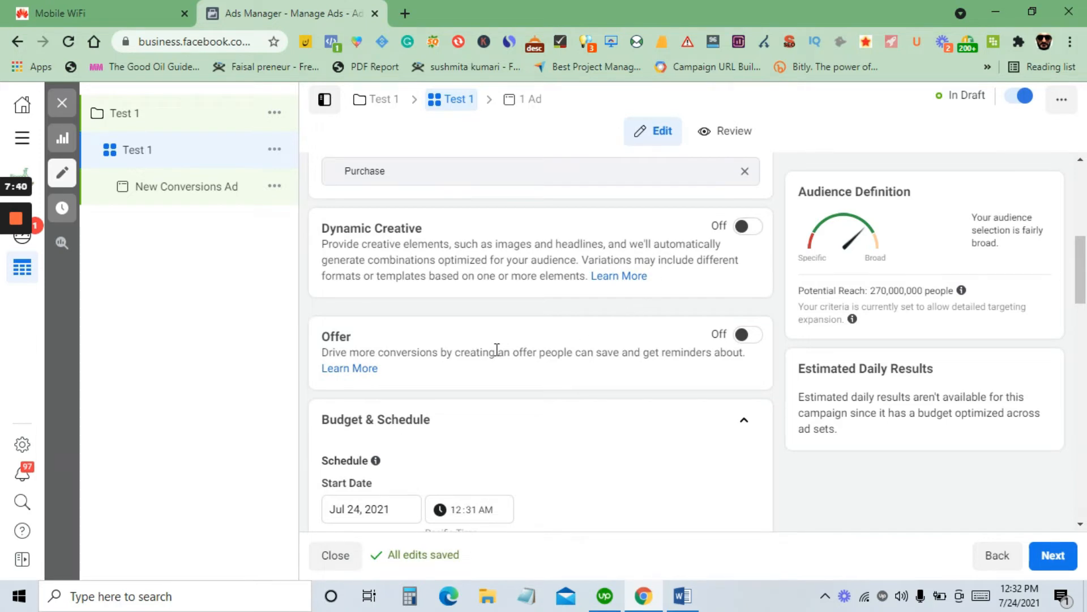
pyautogui.click(747, 339)
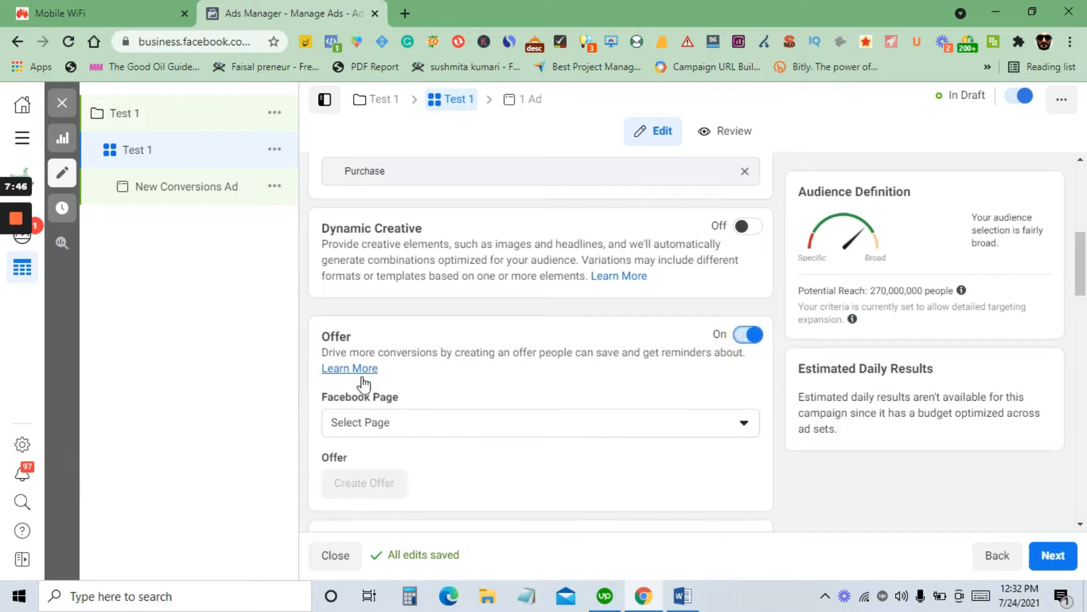
pyautogui.scroll(-3, 373, 388)
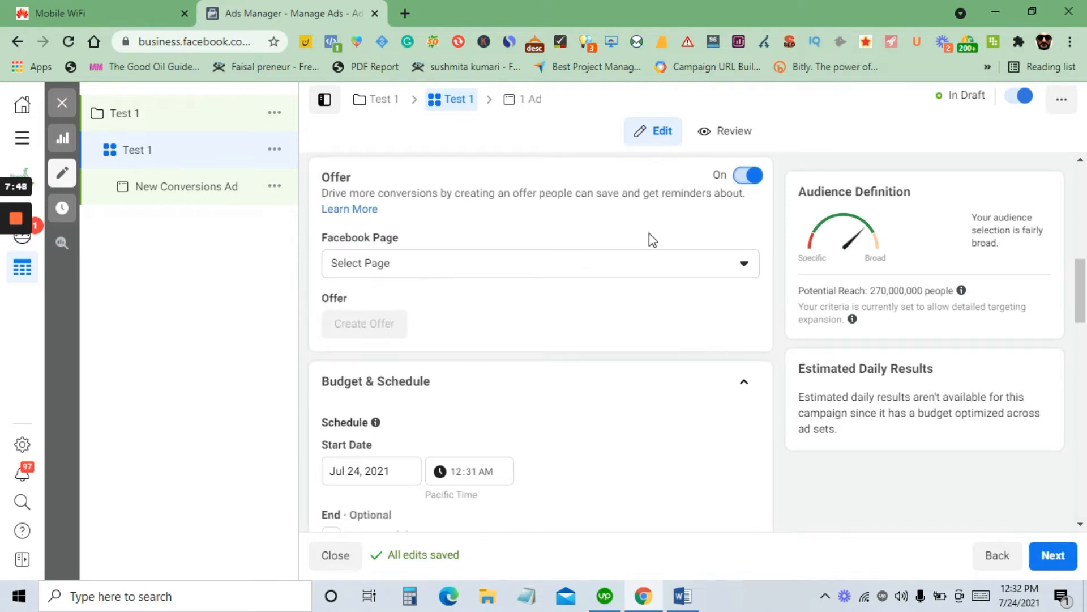
pyautogui.click(747, 175)
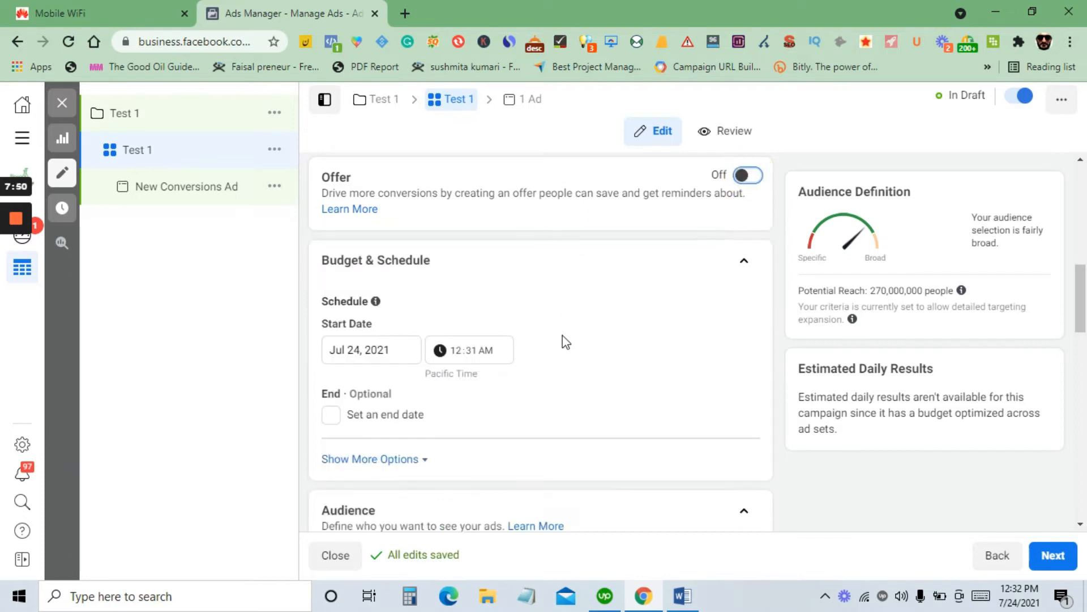
pyautogui.scroll(3, 566, 337)
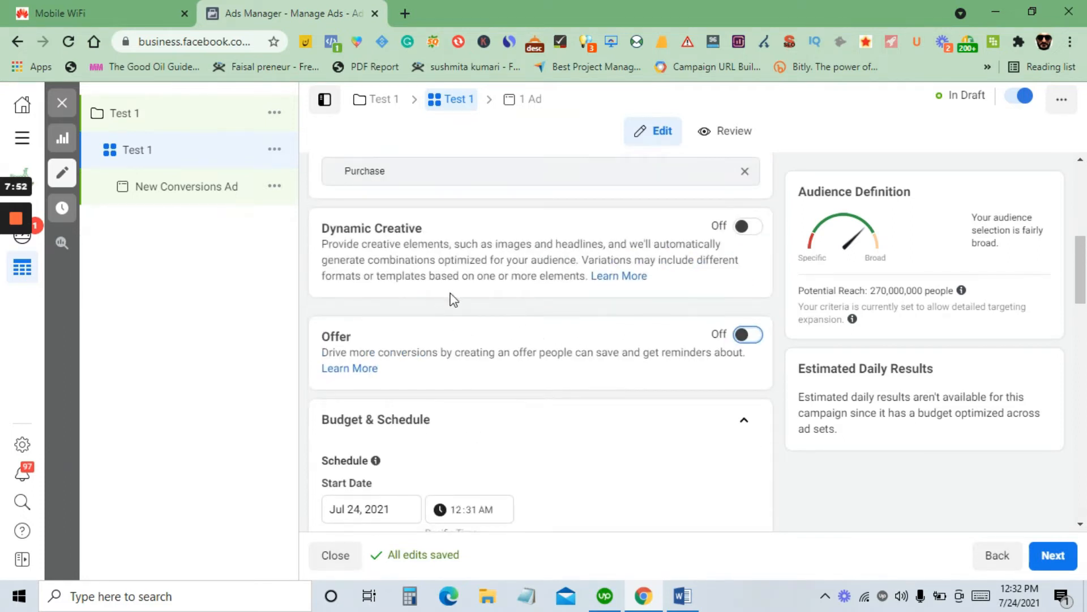
pyautogui.scroll(-3, 495, 352)
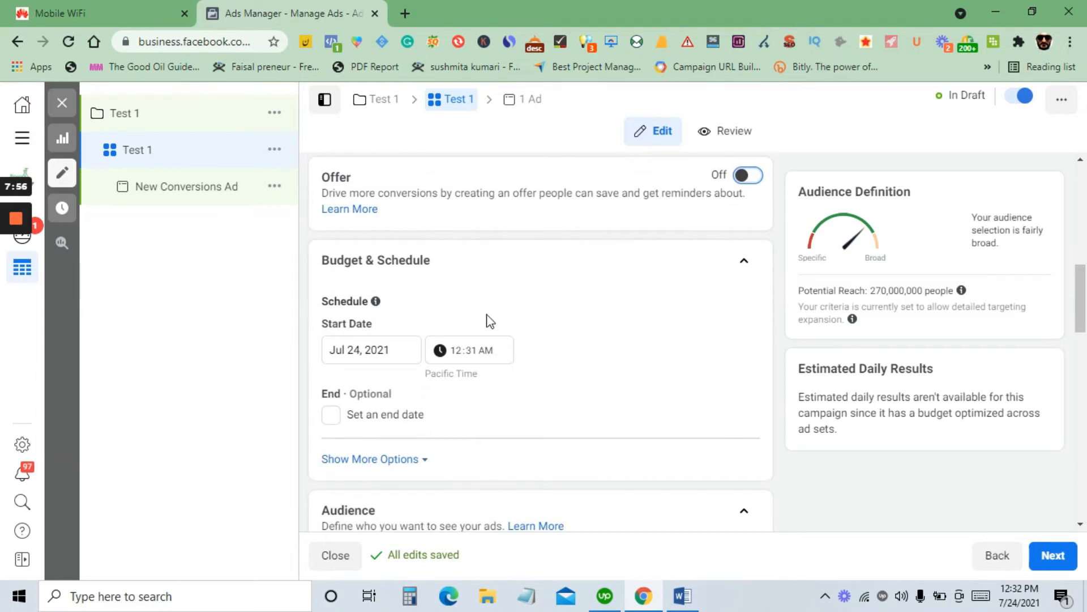
pyautogui.scroll(3, 491, 318)
pyautogui.scroll(-3, 594, 317)
# Enable the optional end date in the ad set schedule to view its fields and disable it again
pyautogui.scroll(-2, 374, 340)
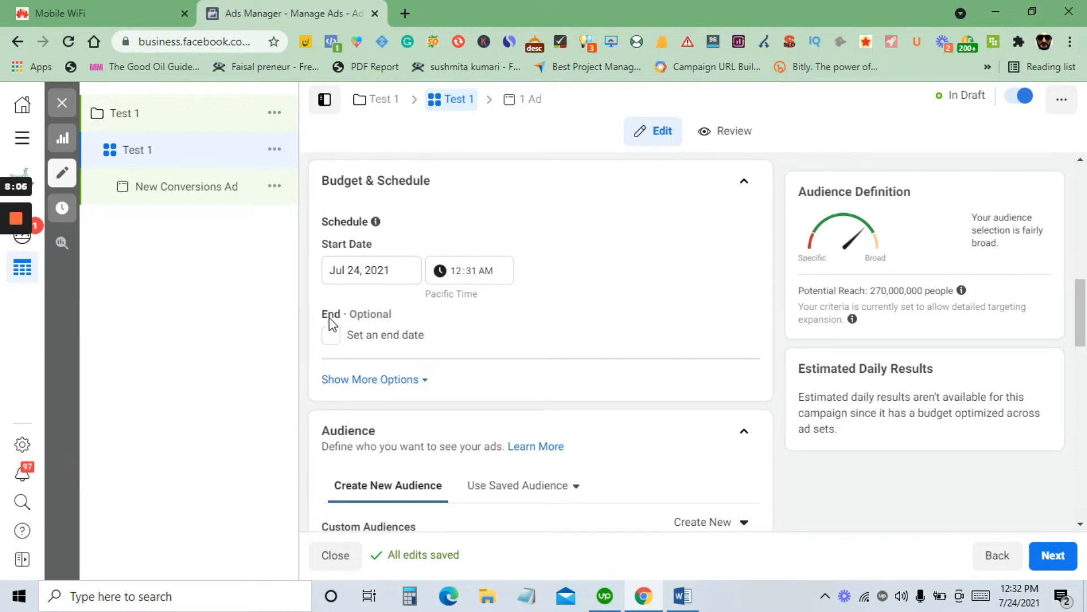
pyautogui.click(332, 336)
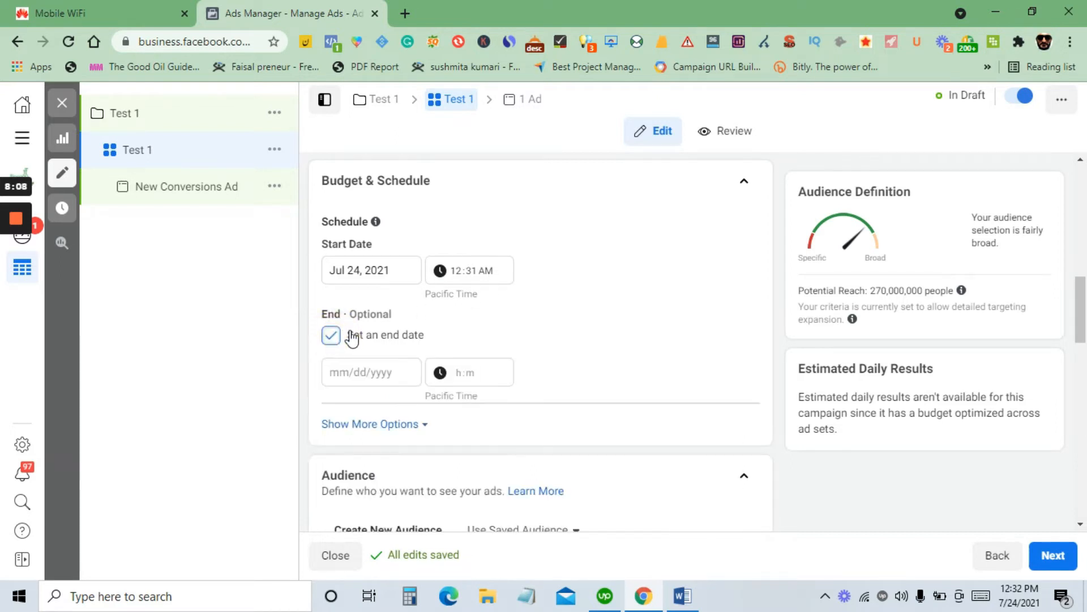
pyautogui.click(332, 340)
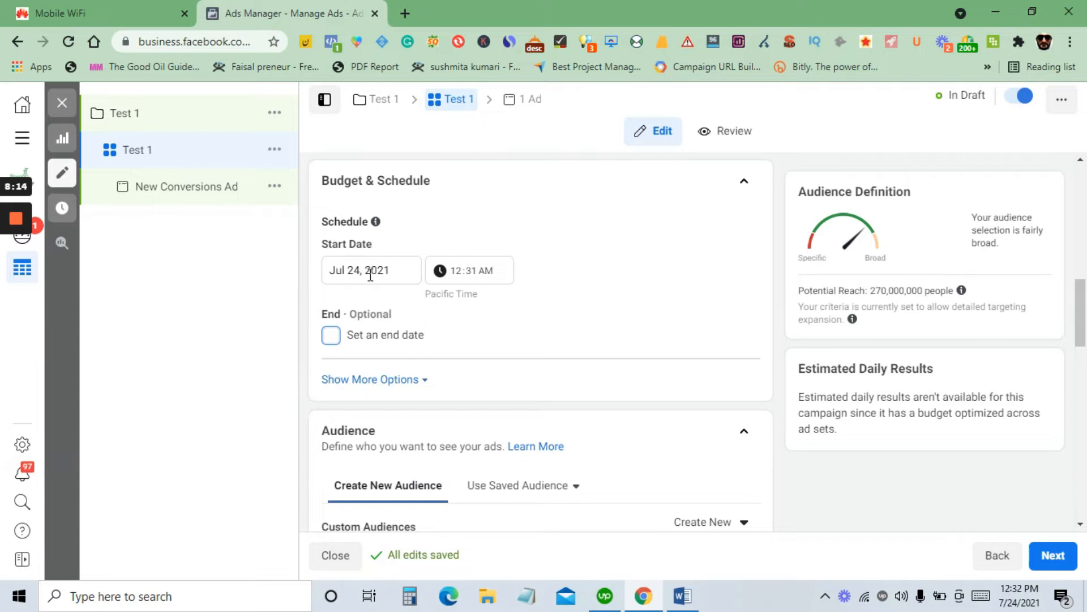
# Show the additional budget and schedule options and try enabling Ad Set Spend Limits, leaving them off
pyautogui.scroll(-1, 410, 292)
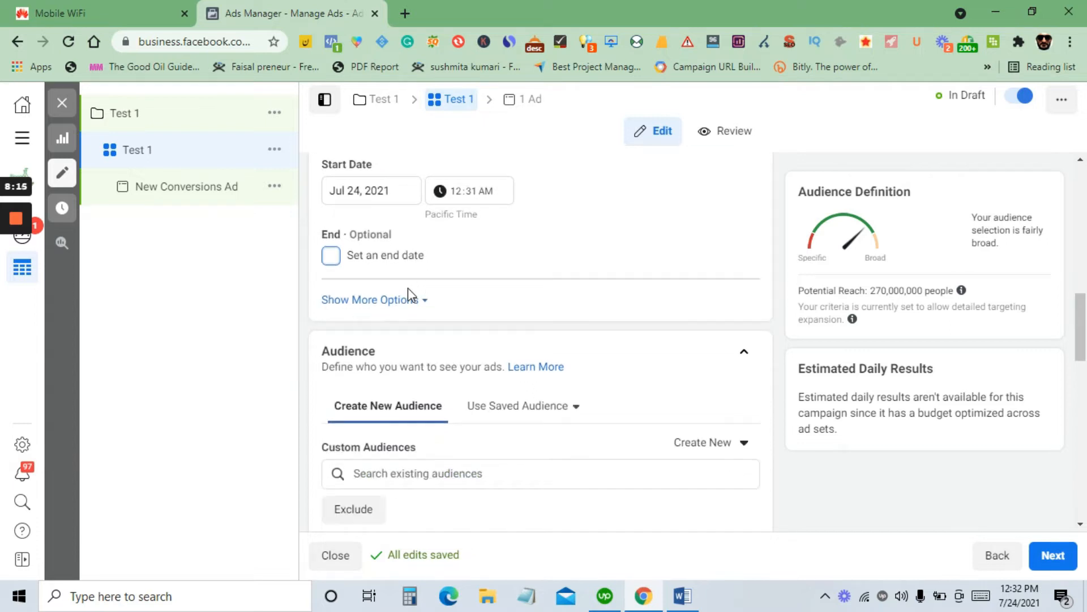
pyautogui.click(379, 300)
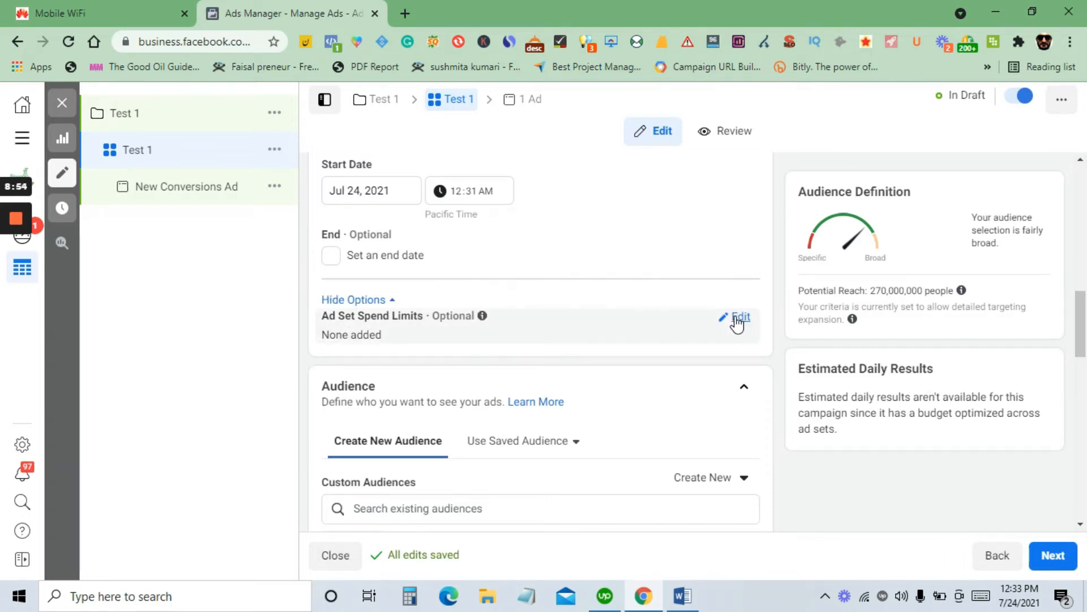
pyautogui.click(735, 320)
pyautogui.click(331, 342)
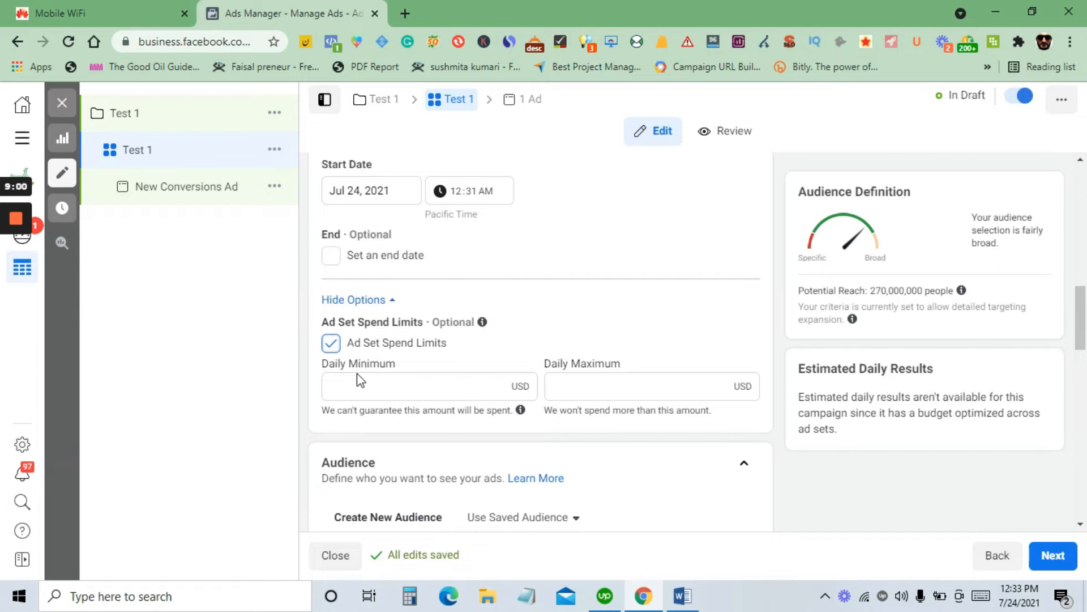
pyautogui.click(331, 344)
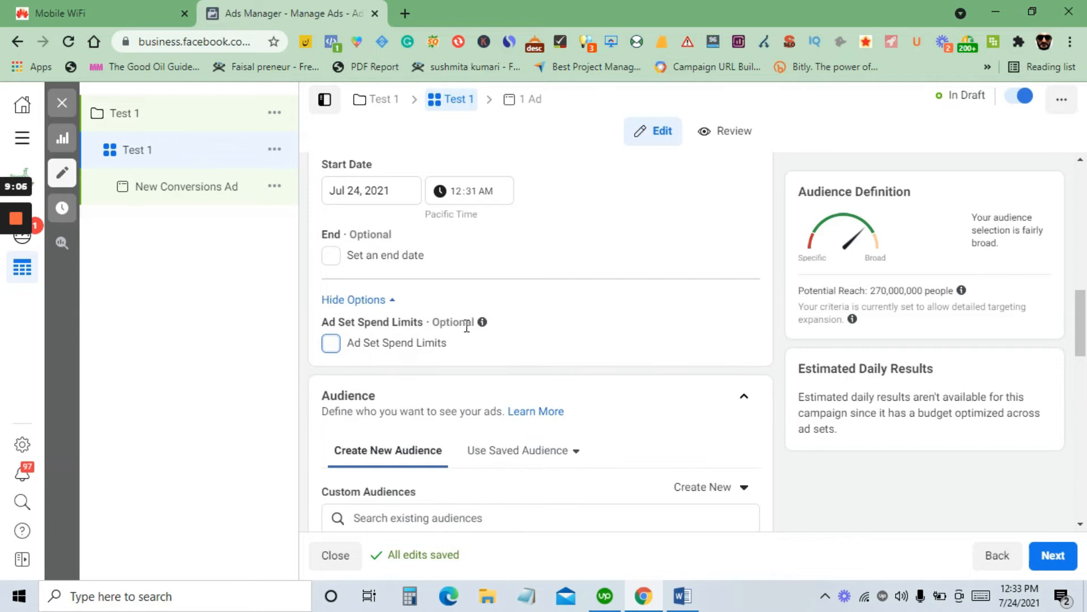
# Look through the existing custom and lookalike audiences available for the ad set without selecting one
pyautogui.scroll(-4, 442, 314)
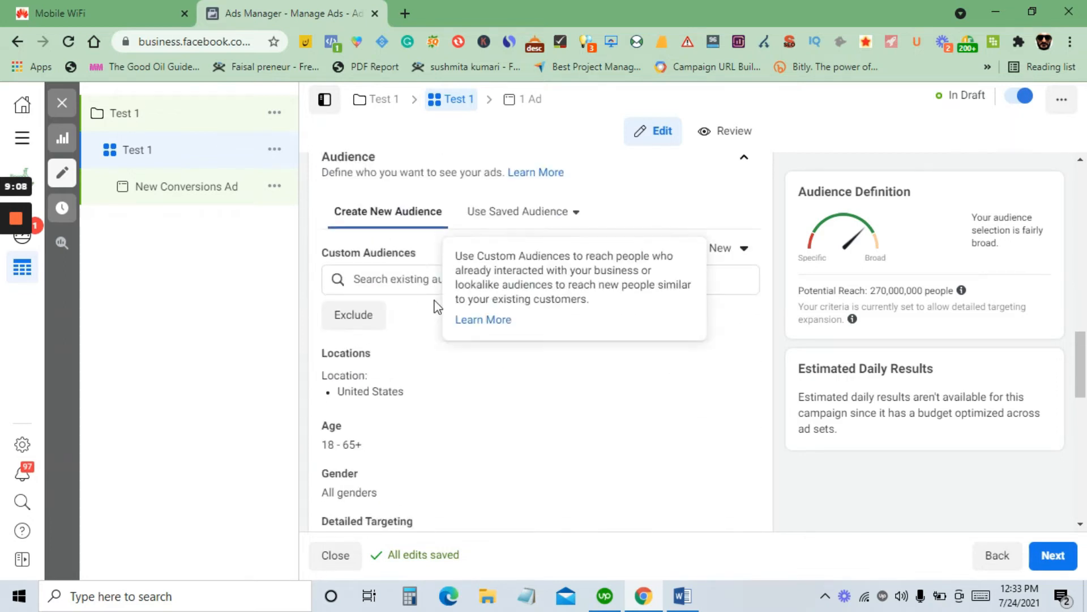
pyautogui.click(419, 278)
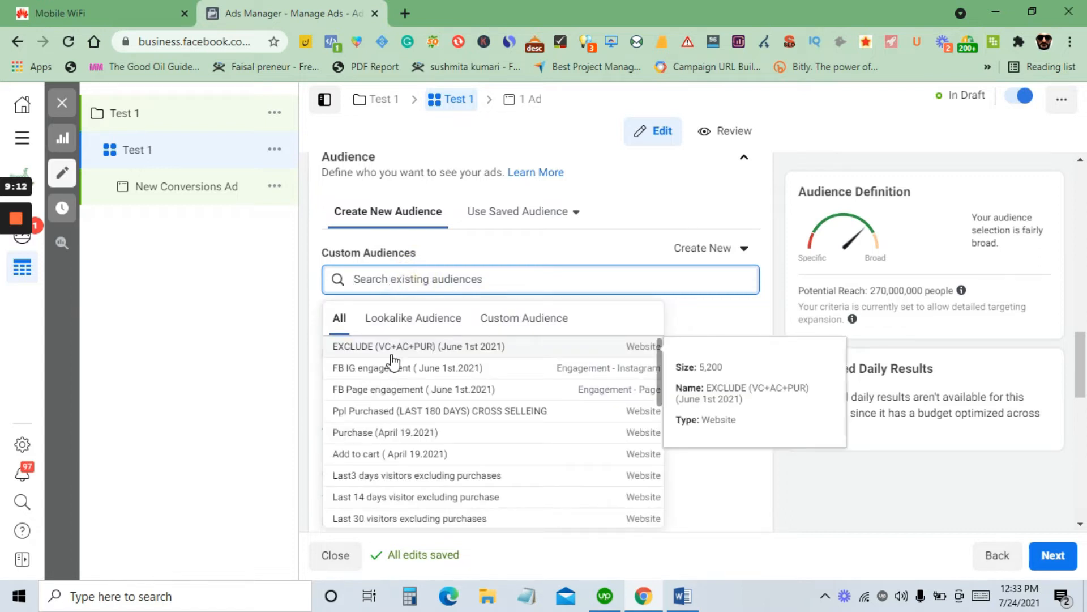
pyautogui.click(397, 324)
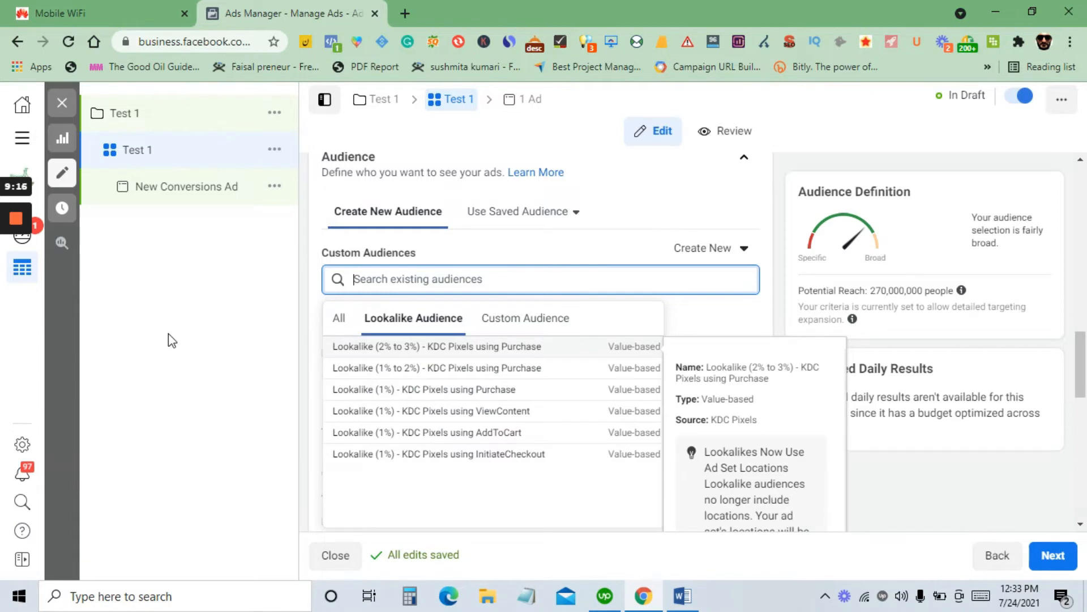
pyautogui.click(174, 355)
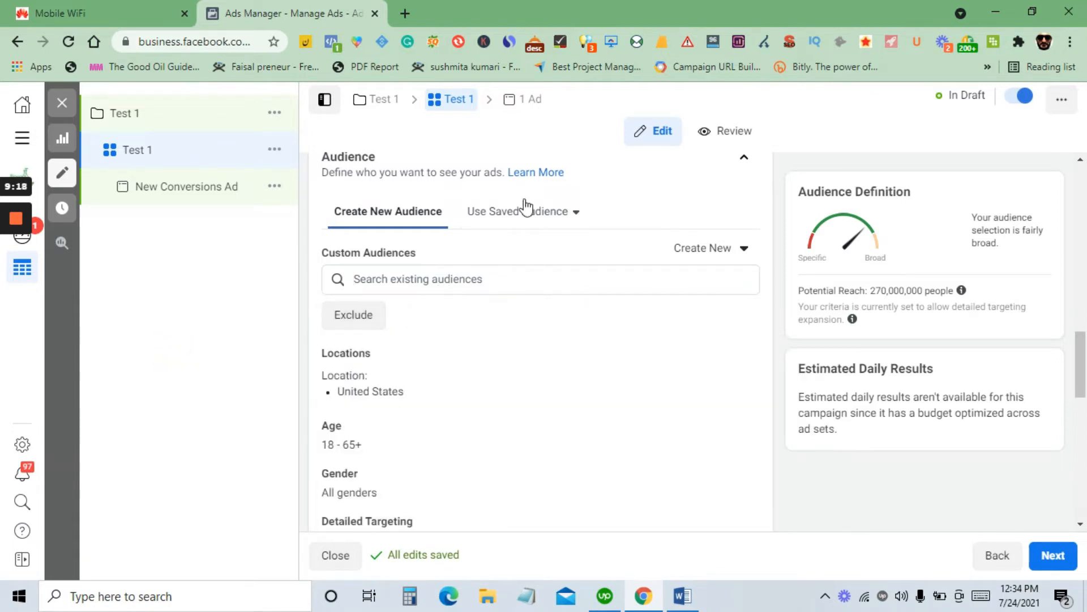
# Look over the ad set's location, age, gender and language criteria and open Detailed Targeting for editing
pyautogui.scroll(-4, 512, 279)
pyautogui.scroll(-3, 475, 323)
pyautogui.scroll(6, 447, 331)
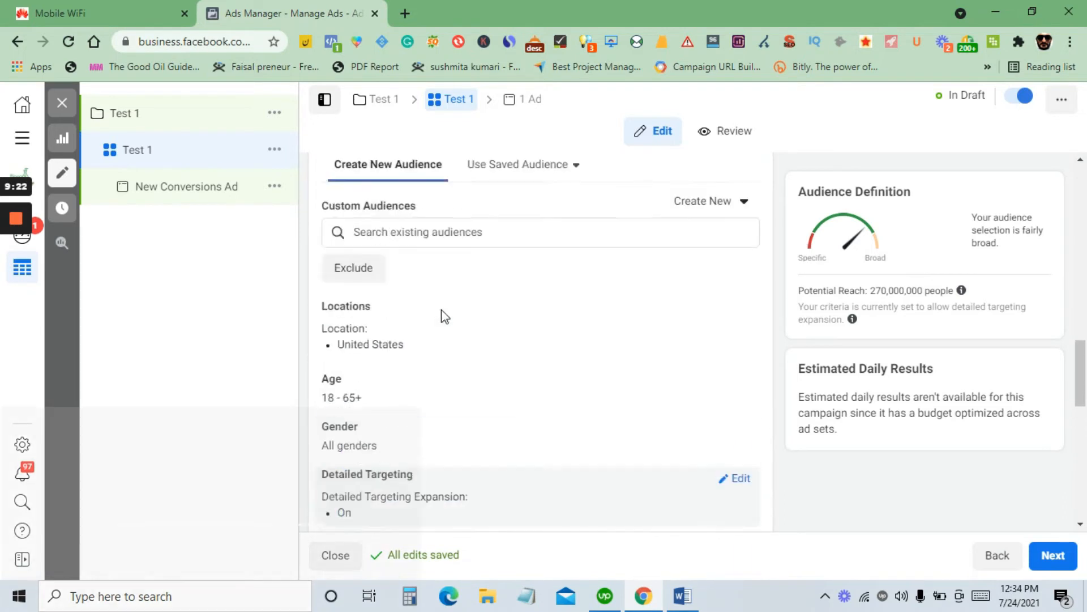
pyautogui.scroll(1, 445, 316)
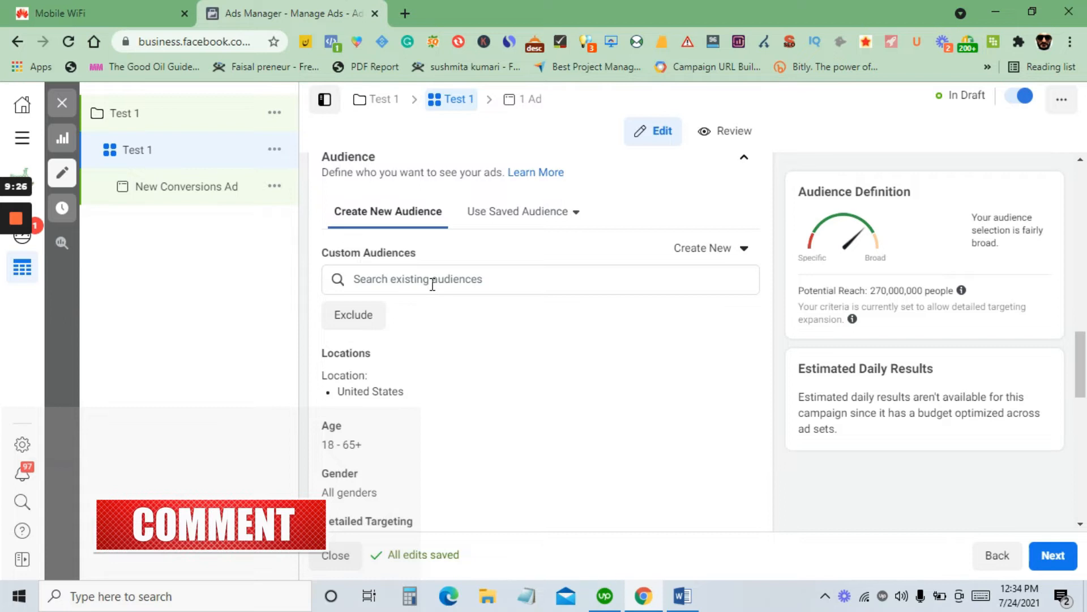
pyautogui.scroll(-4, 453, 286)
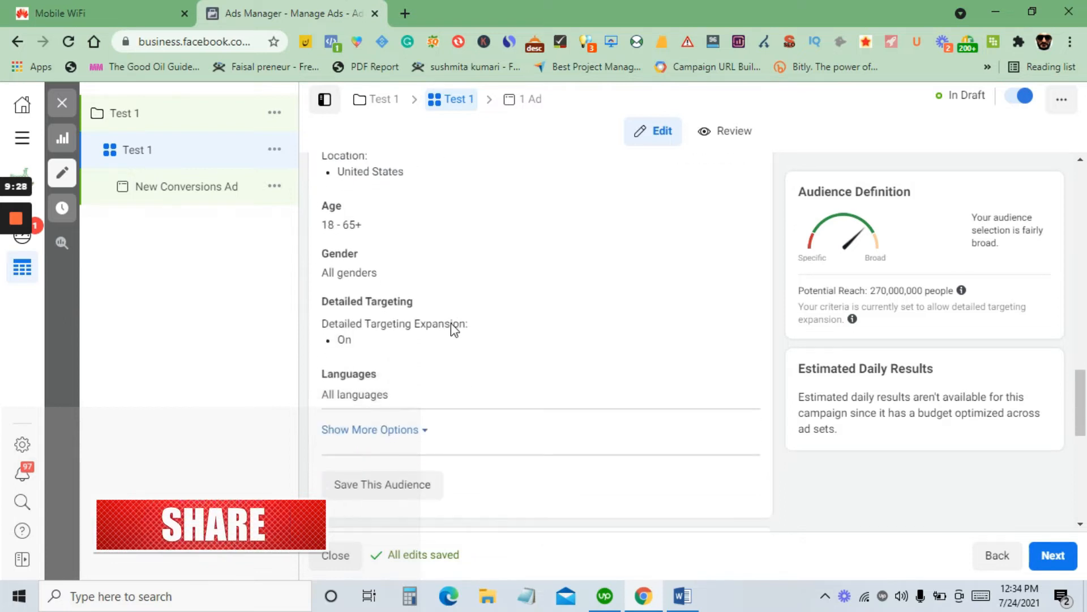
pyautogui.moveTo(383, 306)
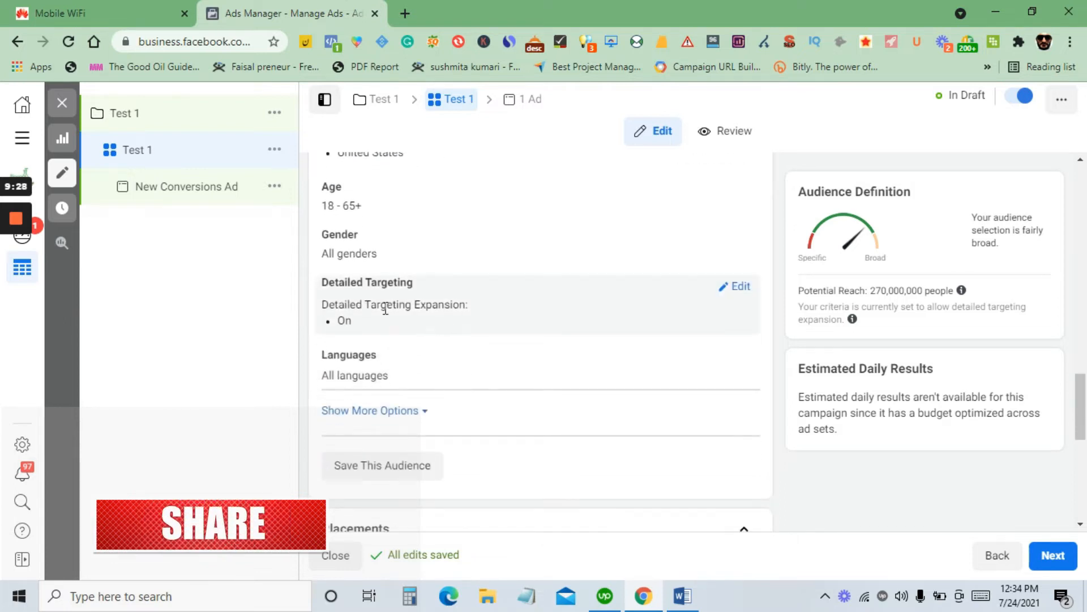
pyautogui.click(736, 290)
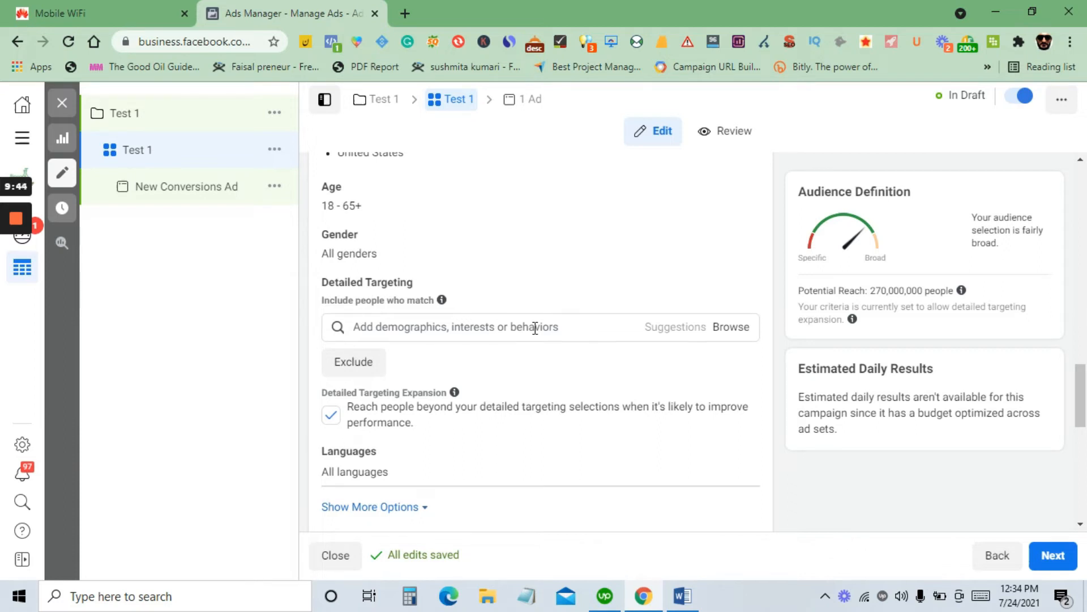
# Add the "Lookalike (1%) - KDC Pixels using Purchase" audience to the ad set's custom audiences and check the potential reach
pyautogui.scroll(7, 531, 342)
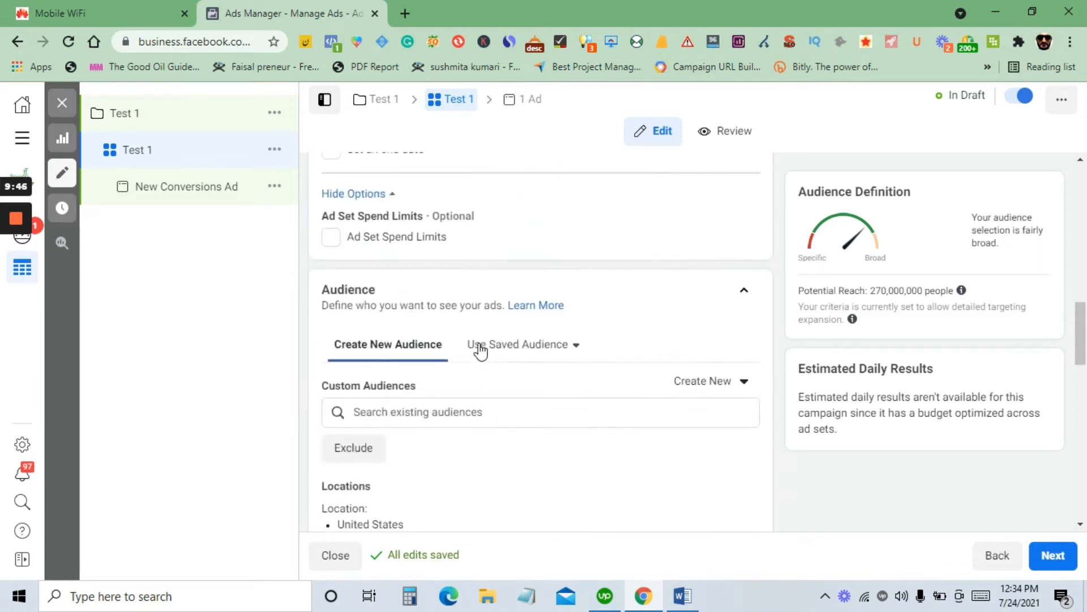
pyautogui.scroll(-3, 445, 427)
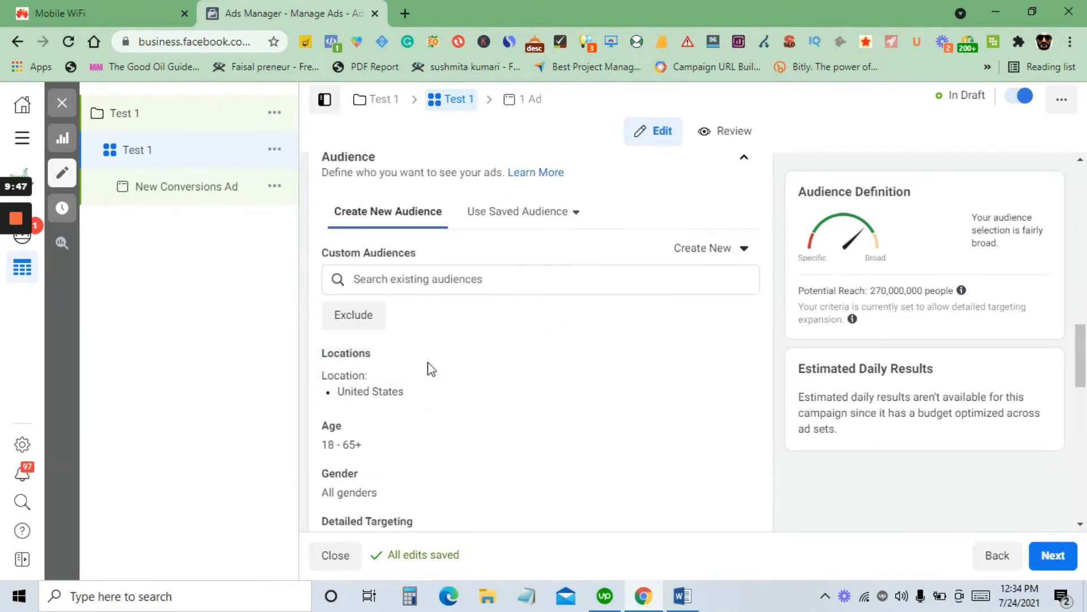
pyautogui.click(436, 283)
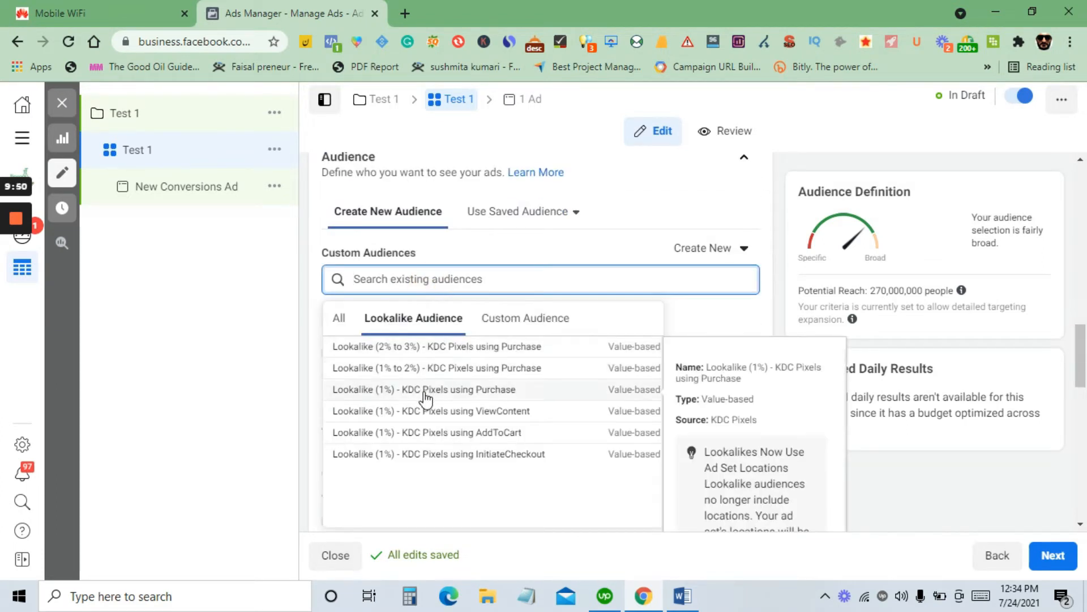
pyautogui.click(210, 415)
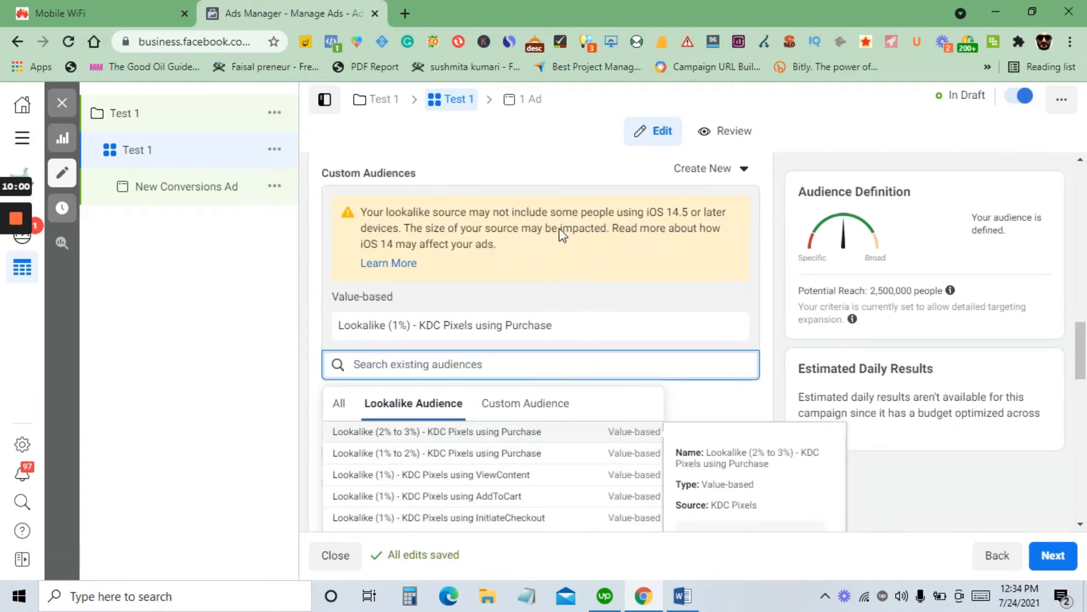
pyautogui.scroll(1, 427, 278)
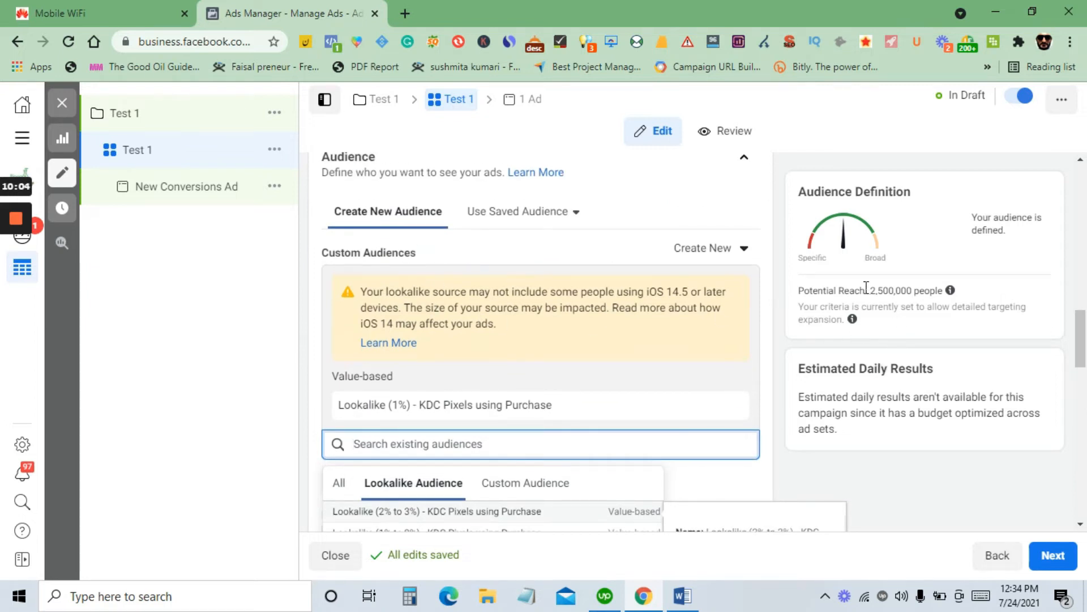
pyautogui.click(889, 290)
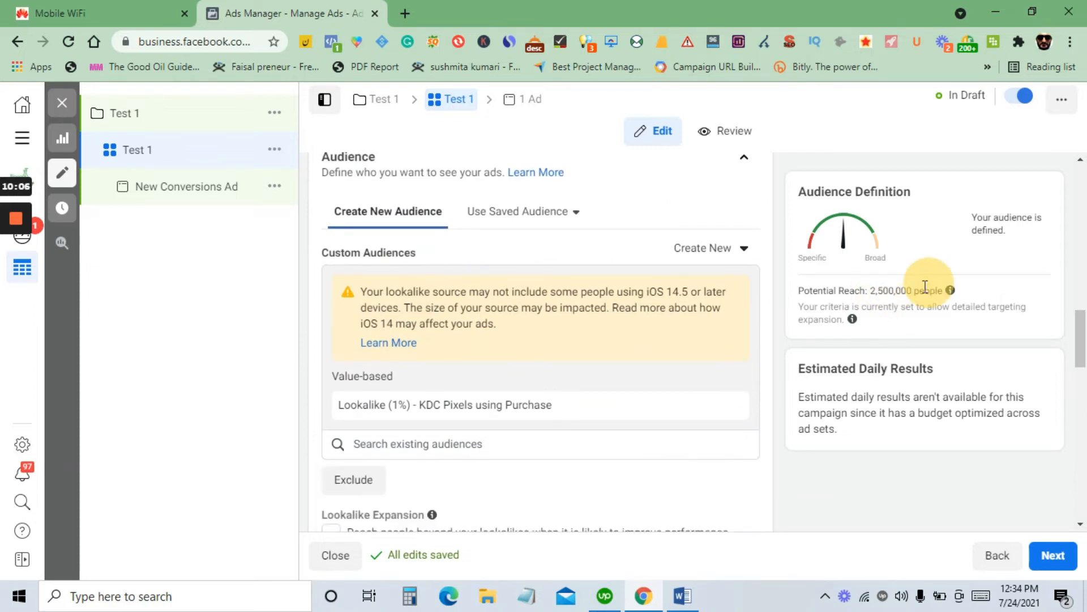
pyautogui.doubleClick(887, 292)
pyautogui.click(895, 304)
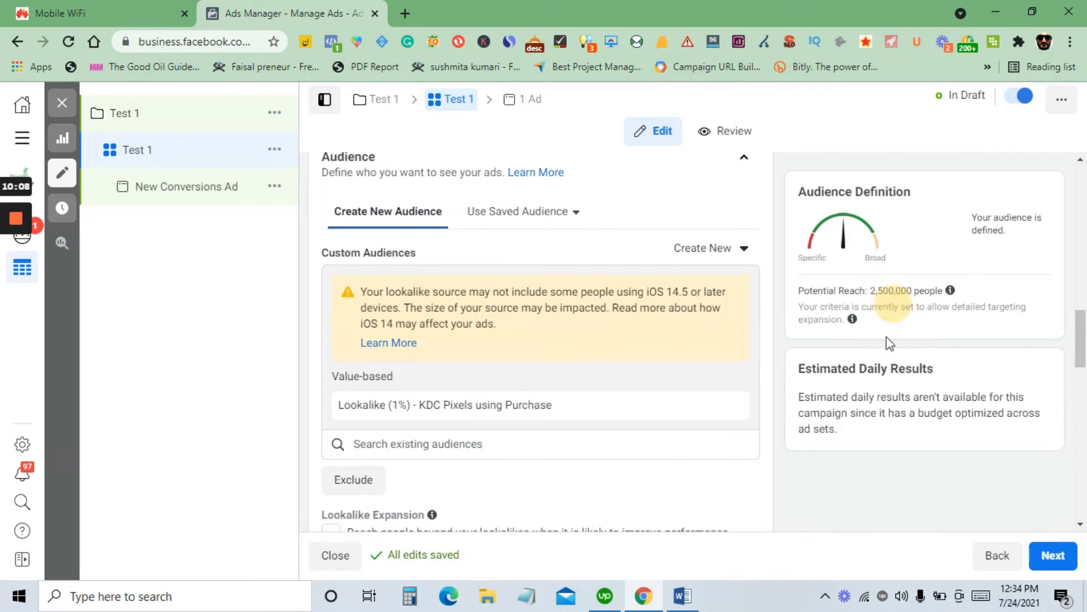
# Look through the remaining lookalike audiences without adding another one
pyautogui.scroll(-2, 895, 362)
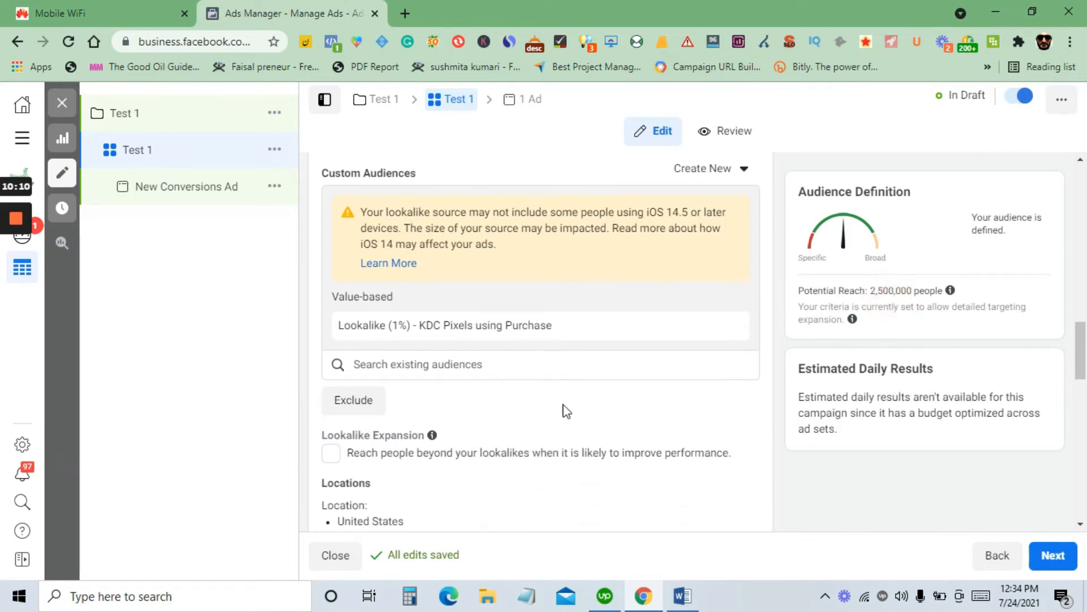
pyautogui.scroll(-4, 544, 402)
pyautogui.scroll(2, 513, 379)
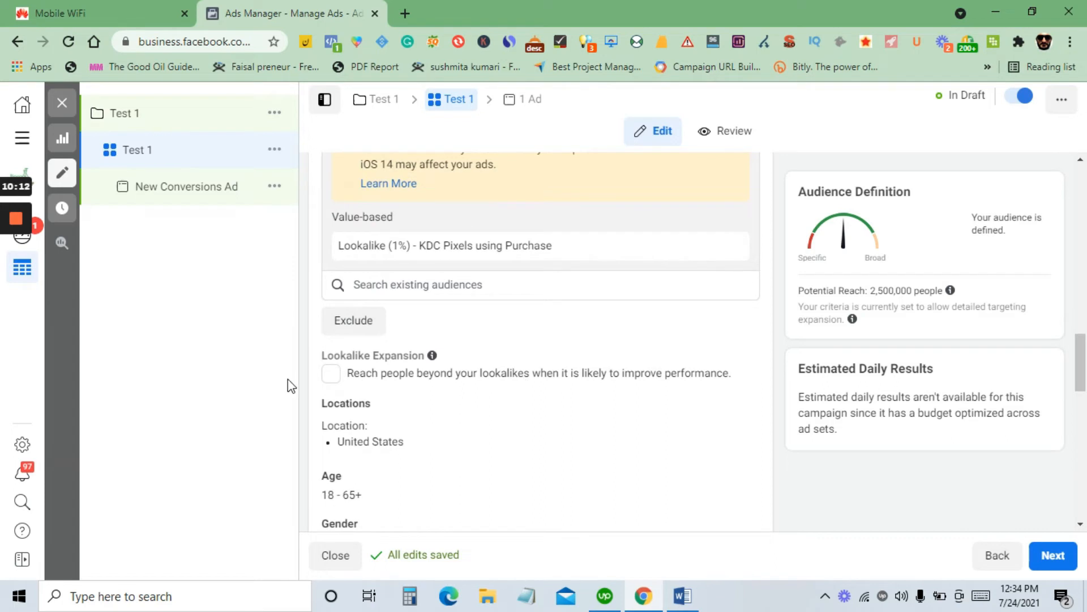
pyautogui.click(434, 288)
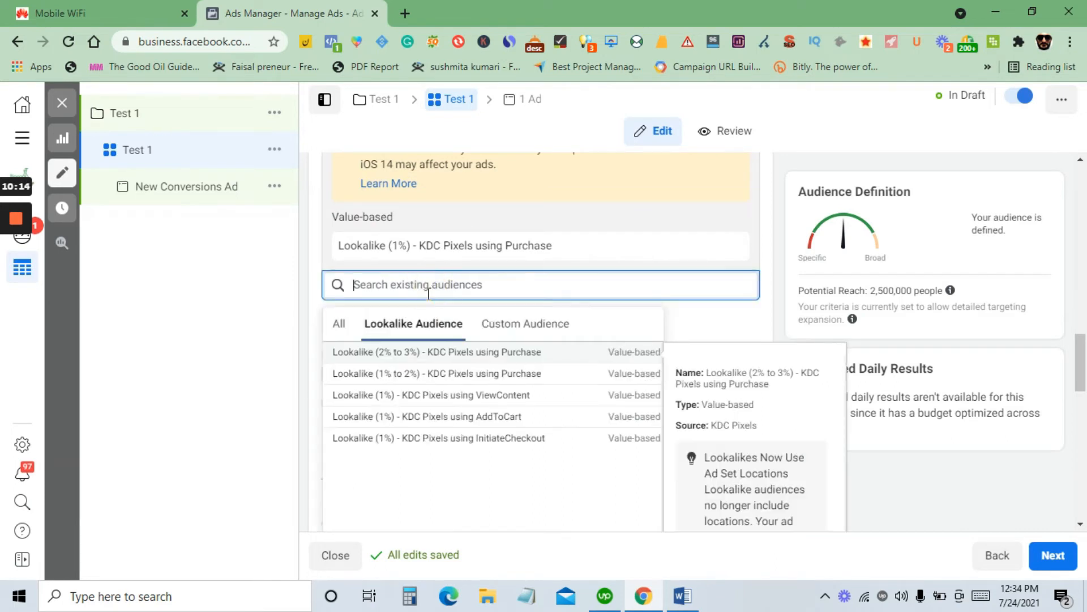
pyautogui.click(327, 363)
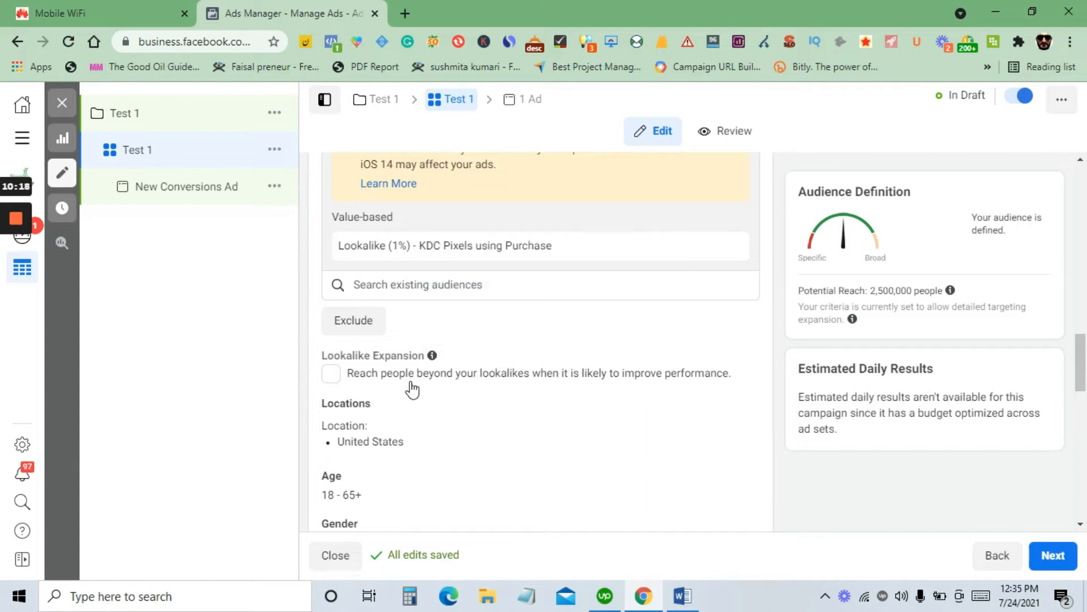
# Enable Lookalike Expansion to compare its potential reach, disable it again and review the audience settings
pyautogui.scroll(-2, 364, 340)
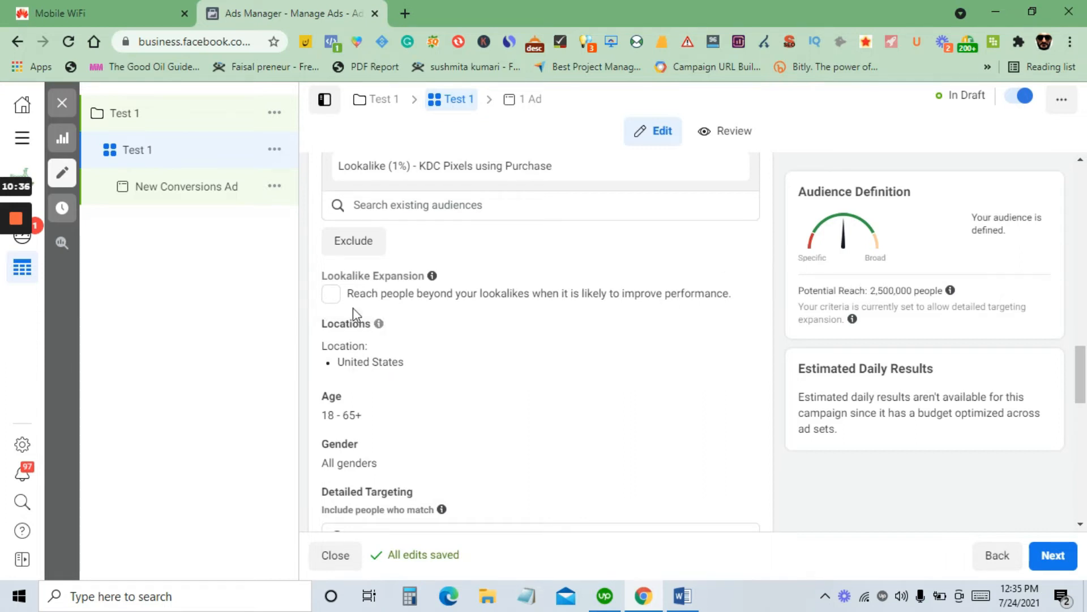
pyautogui.click(330, 294)
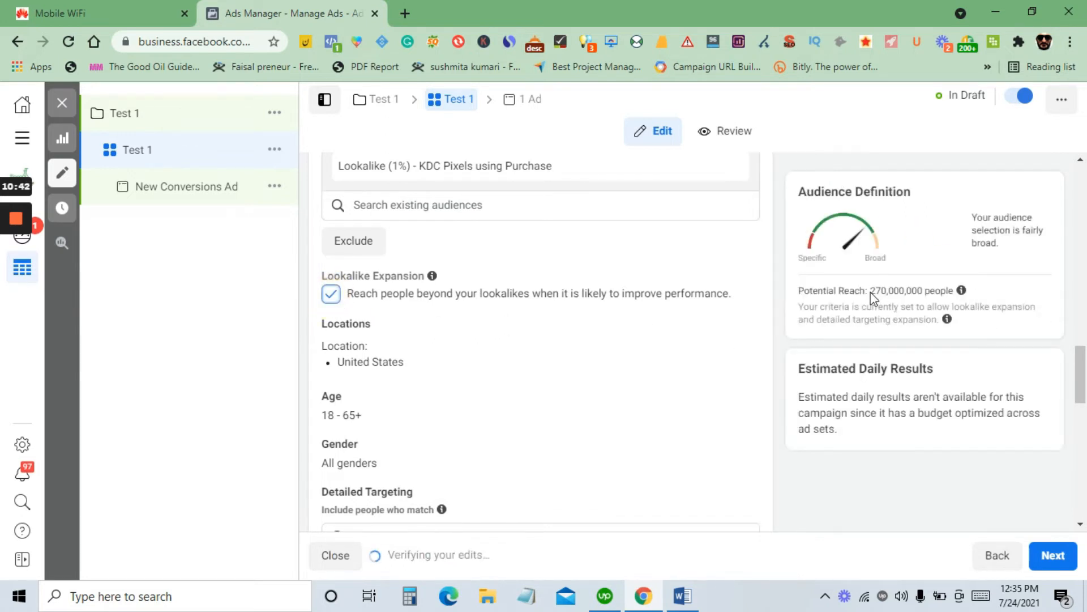
pyautogui.moveTo(870, 291); pyautogui.dragTo(928, 297)
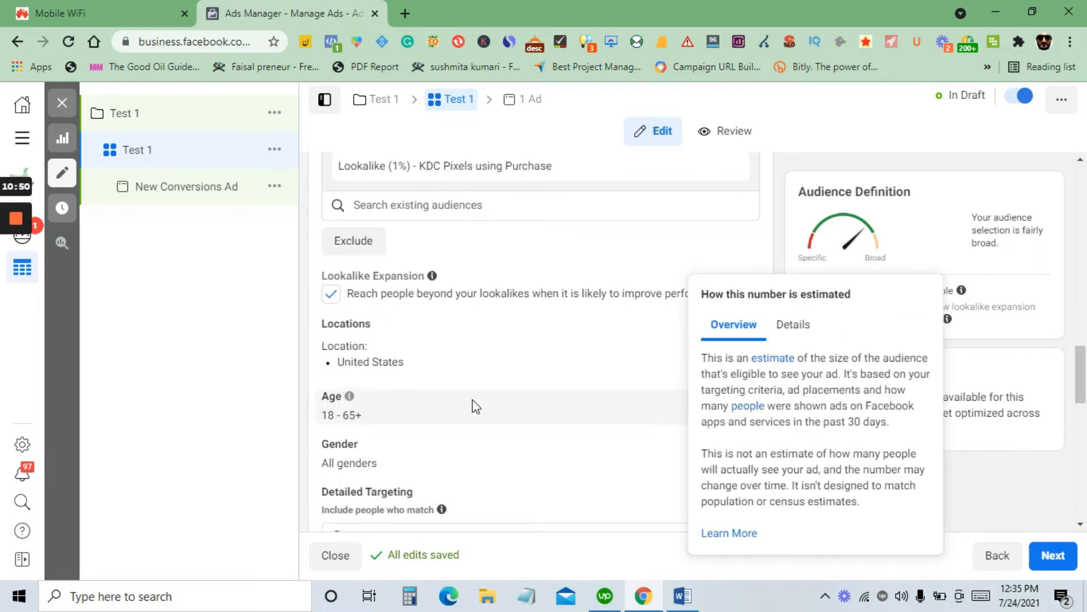
pyautogui.click(337, 299)
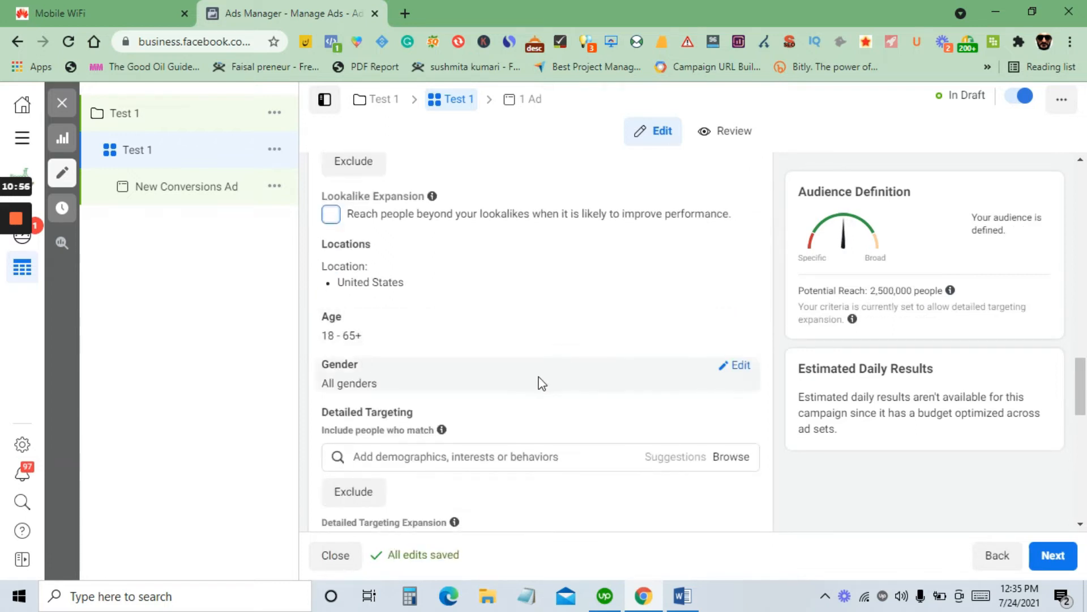
pyautogui.scroll(5, 538, 373)
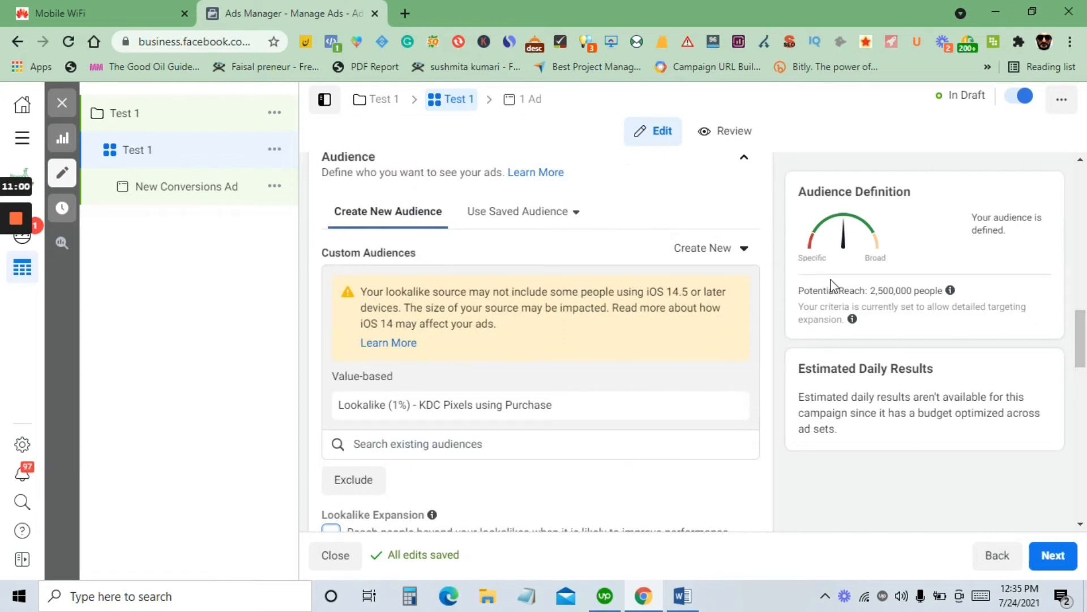
pyautogui.scroll(-6, 623, 351)
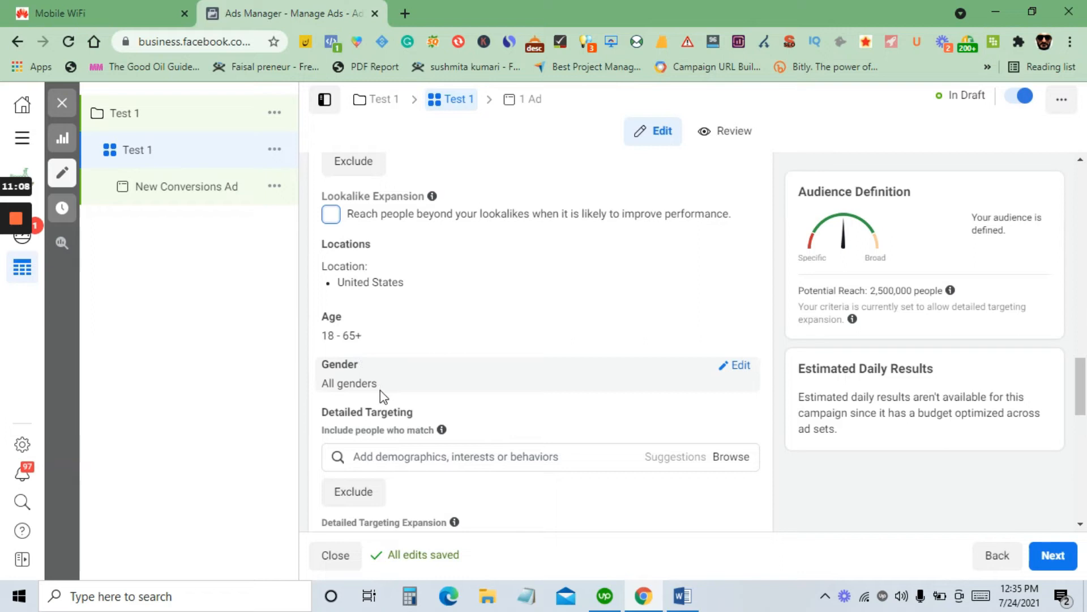
pyautogui.scroll(3, 475, 424)
pyautogui.scroll(-1, 450, 427)
pyautogui.scroll(4, 453, 397)
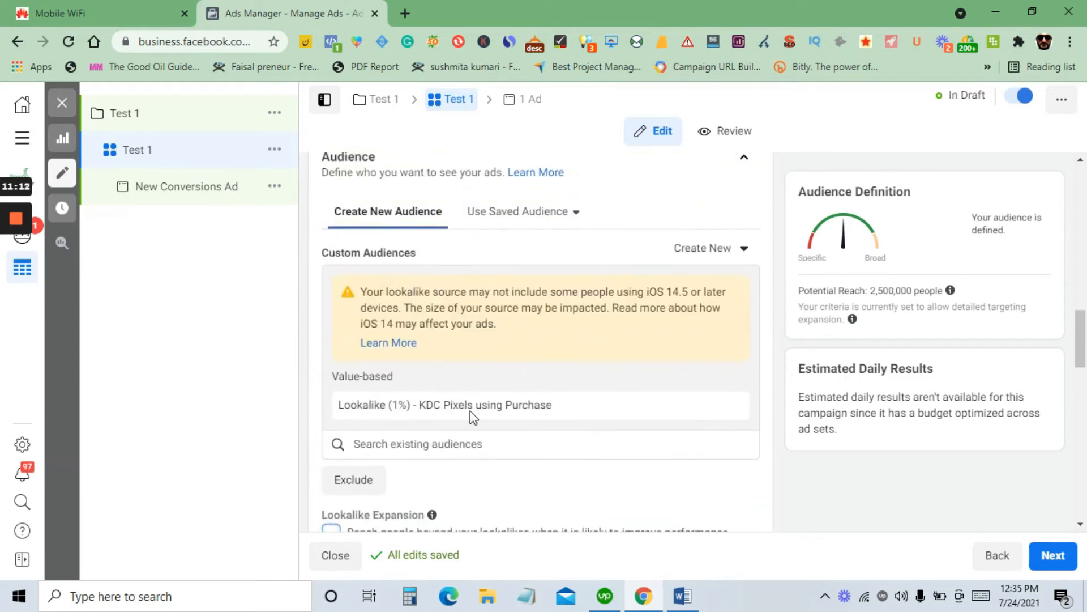
# Try manual placements with Facebook, Audience Network and Messenger deselected, leaving only Instagram, and restore Automatic Placements
pyautogui.scroll(-10, 471, 417)
pyautogui.scroll(-5, 491, 407)
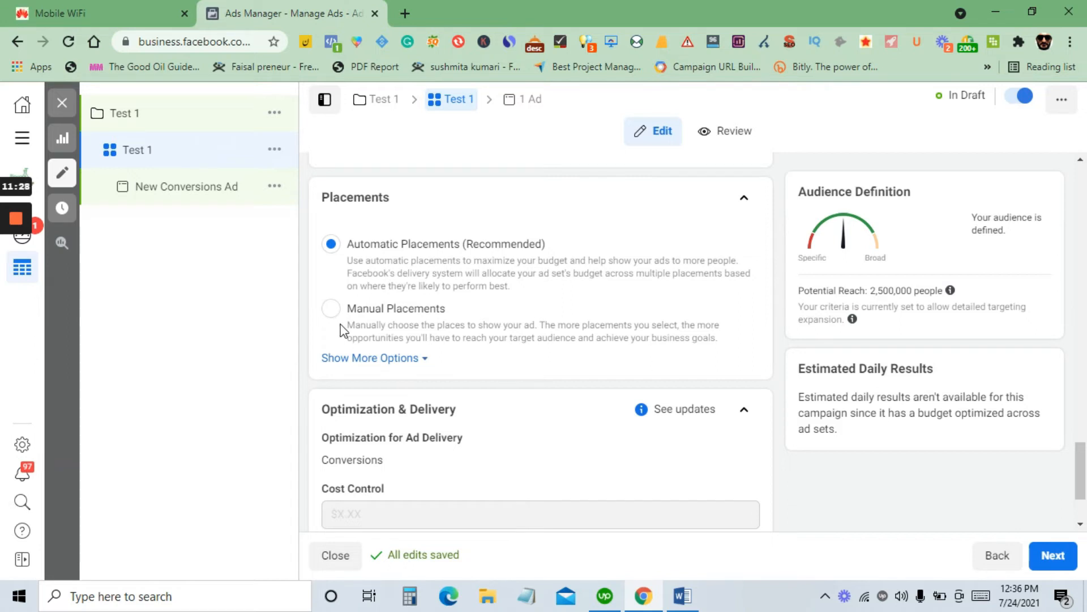
pyautogui.click(331, 313)
pyautogui.scroll(-2, 352, 337)
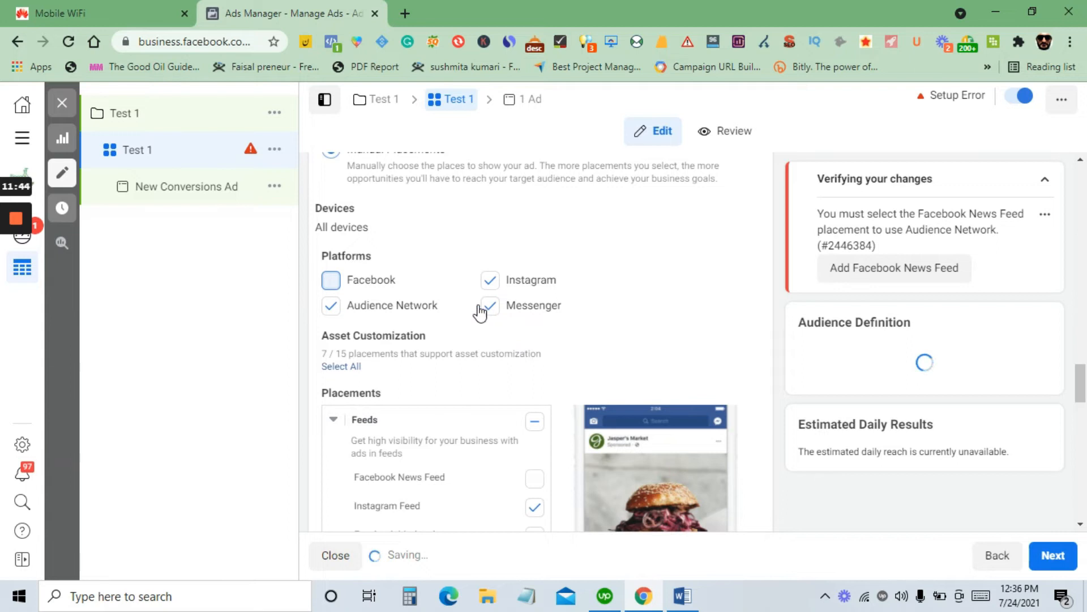
pyautogui.click(512, 309)
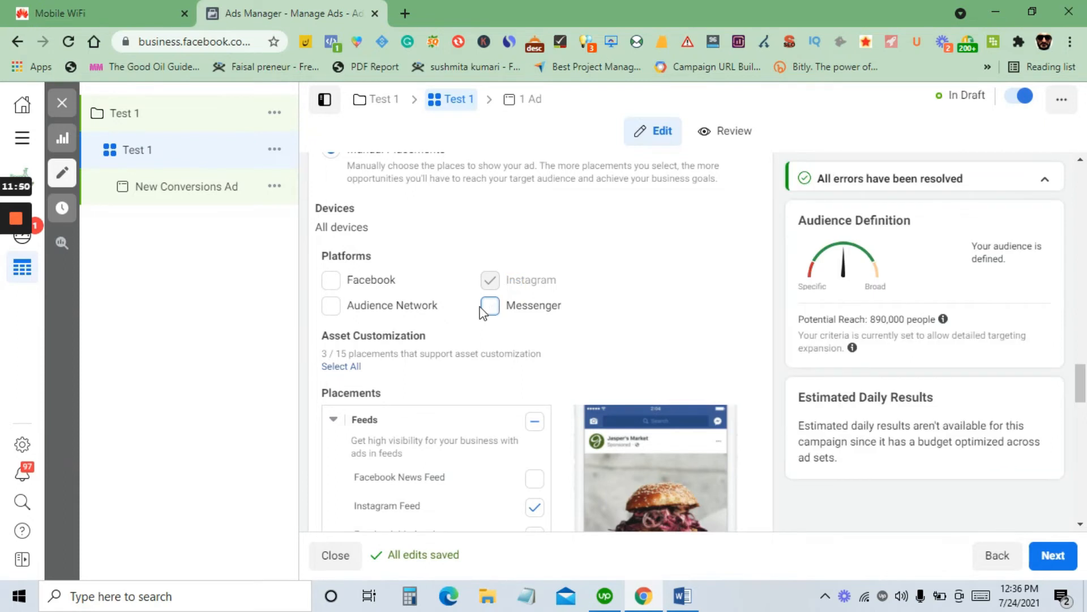
pyautogui.scroll(5, 480, 311)
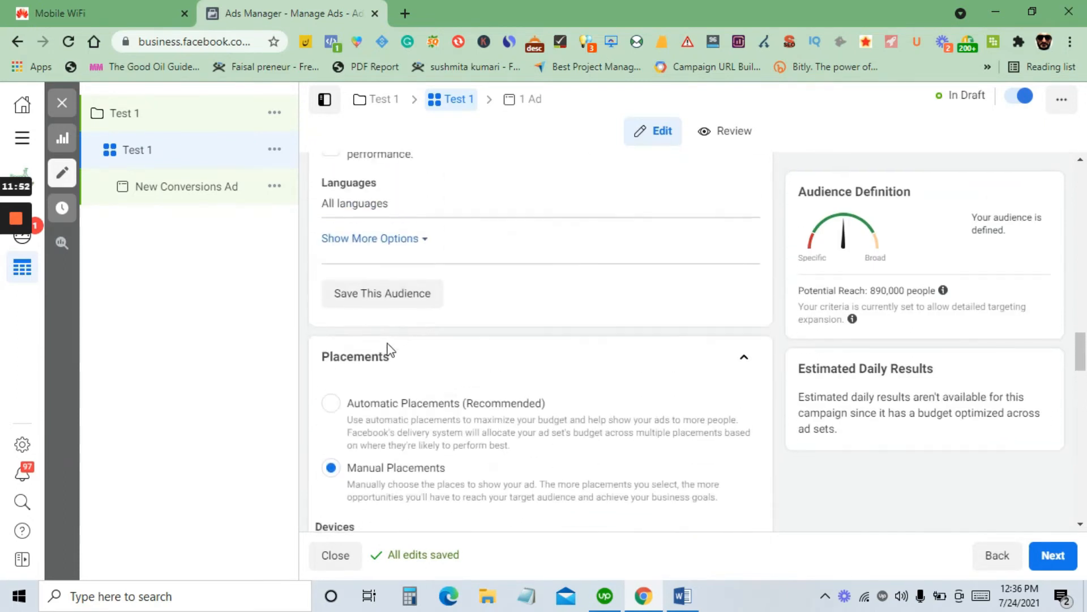
pyautogui.click(451, 394)
# Open Optimization for Ad Delivery for editing and look through its choices, including Other Options, keeping Conversions
pyautogui.scroll(-5, 456, 377)
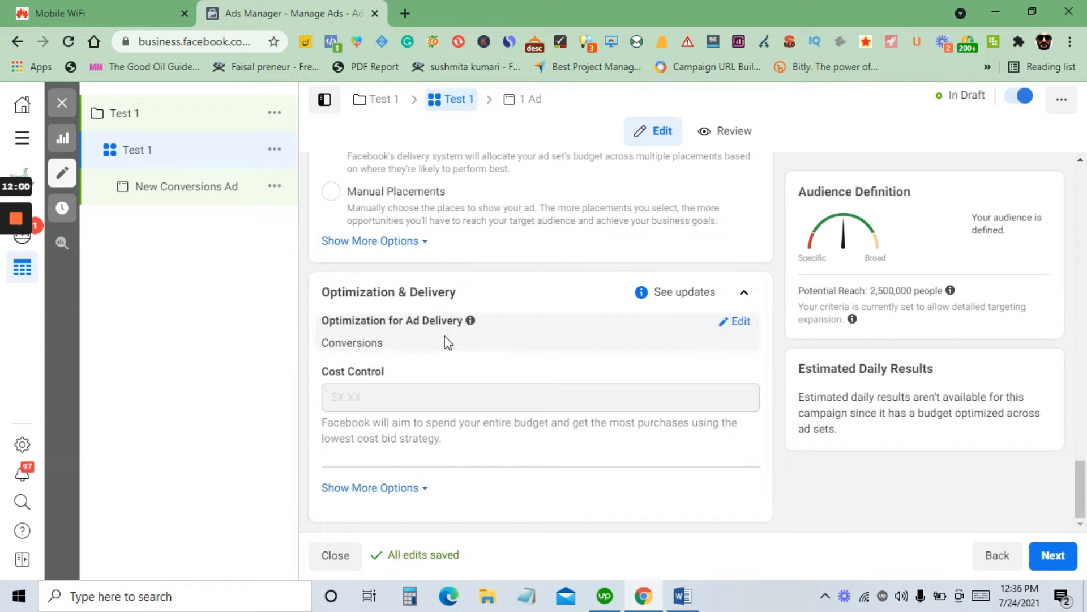
pyautogui.click(742, 327)
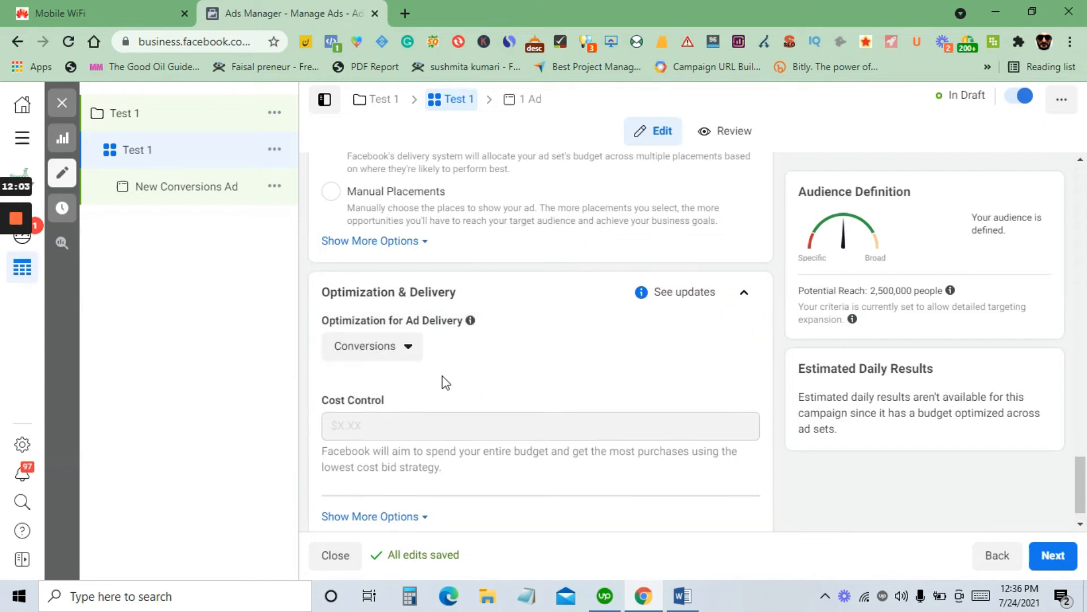
pyautogui.click(400, 358)
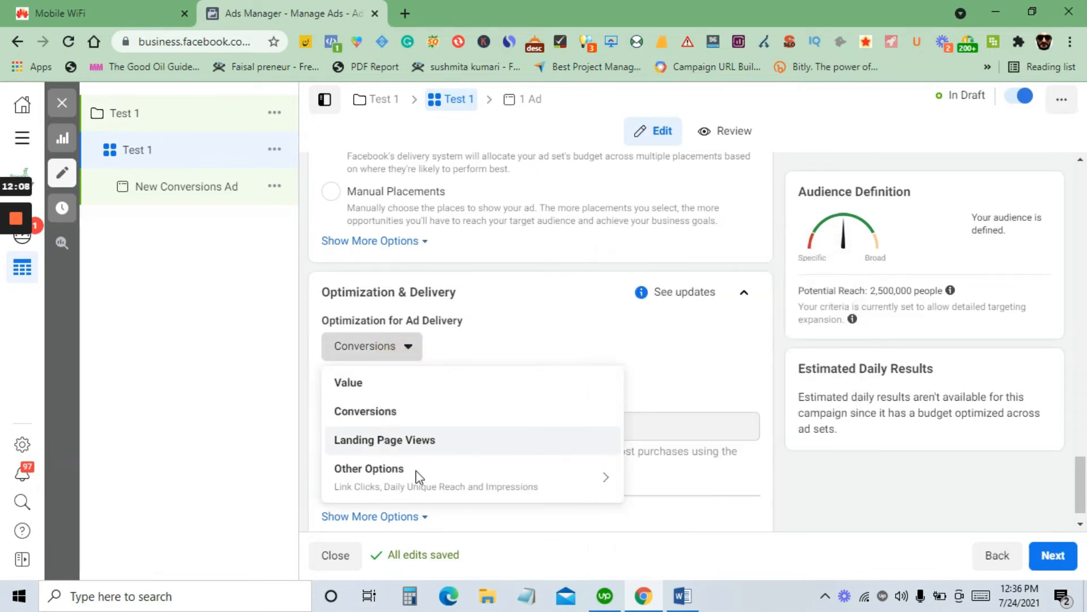
pyautogui.moveTo(419, 480)
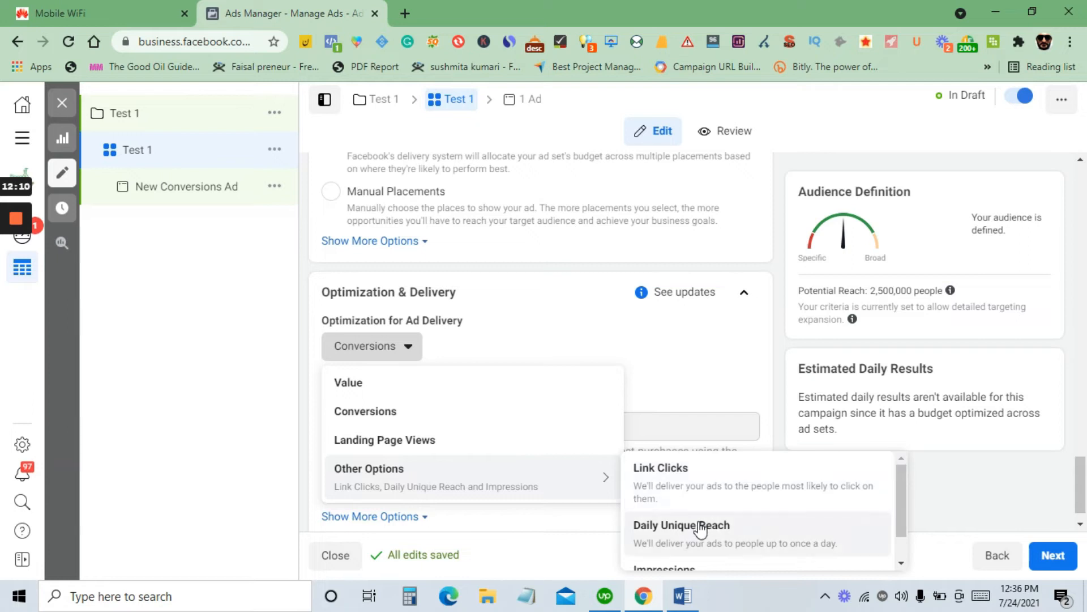
pyautogui.scroll(-1, 674, 553)
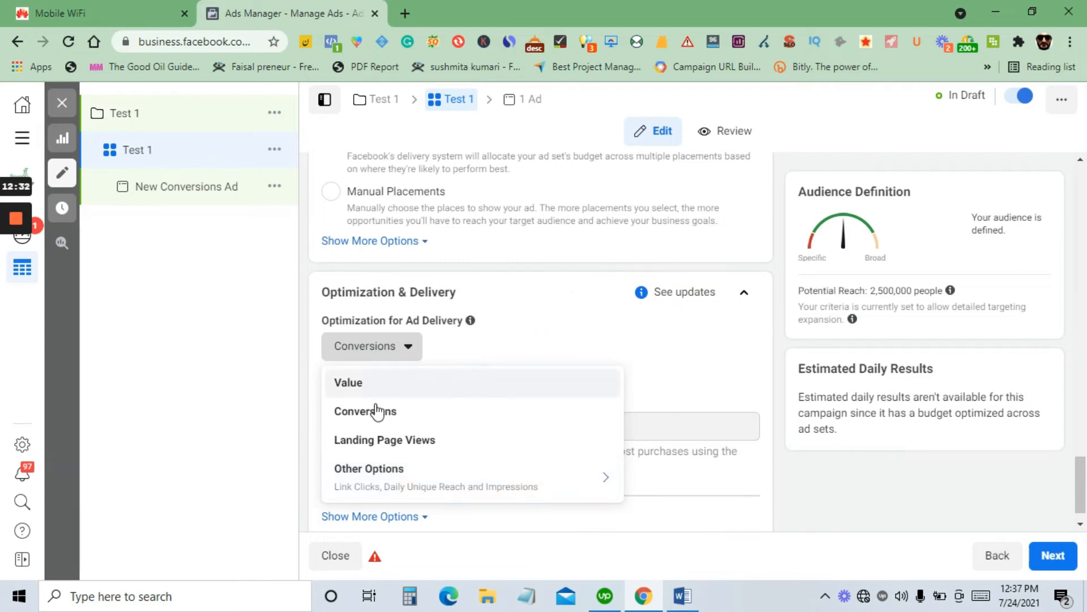
pyautogui.click(403, 354)
# Check the Cost Control field and show the additional Optimization & Delivery options for attribution and charging
pyautogui.scroll(-1, 510, 399)
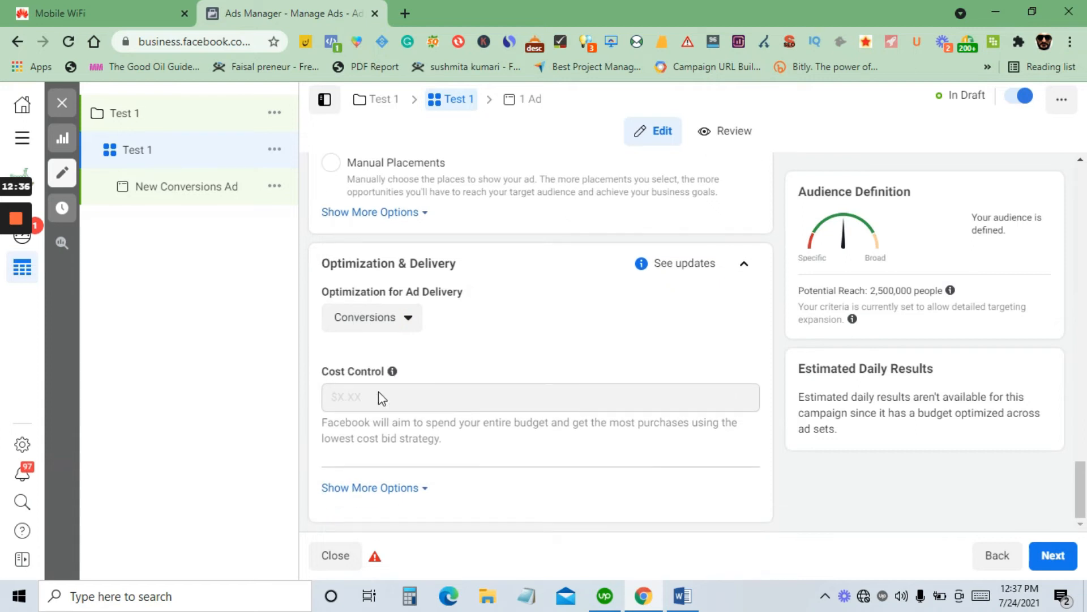
pyautogui.moveTo(391, 374)
pyautogui.click(382, 488)
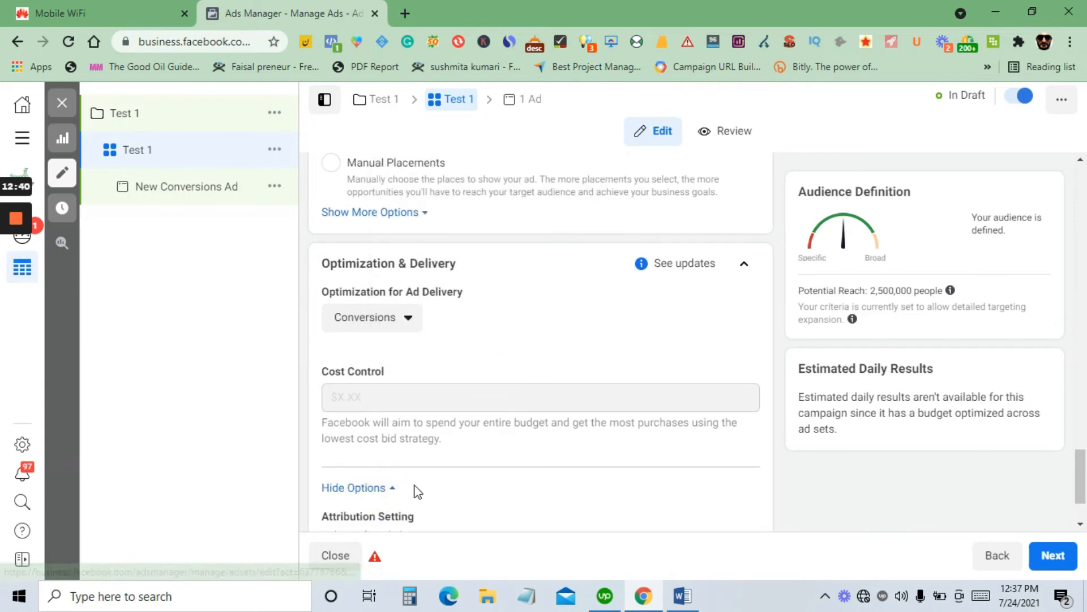
pyautogui.scroll(-2, 425, 496)
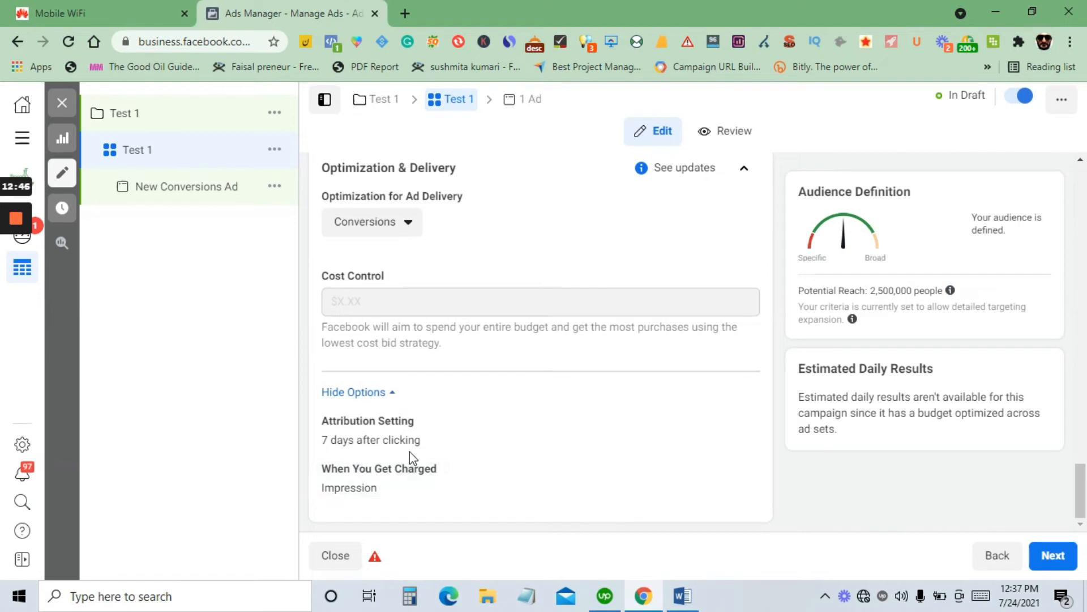
# Open the Attribution Setting for editing and look through its click and view windows, keeping 7-day click
pyautogui.click(739, 424)
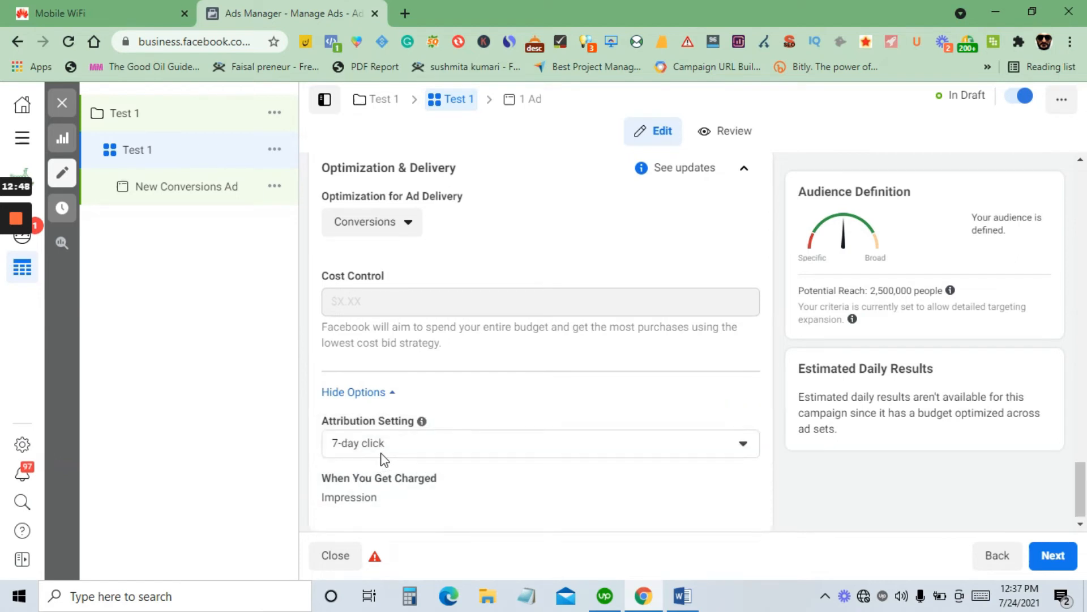
pyautogui.click(395, 447)
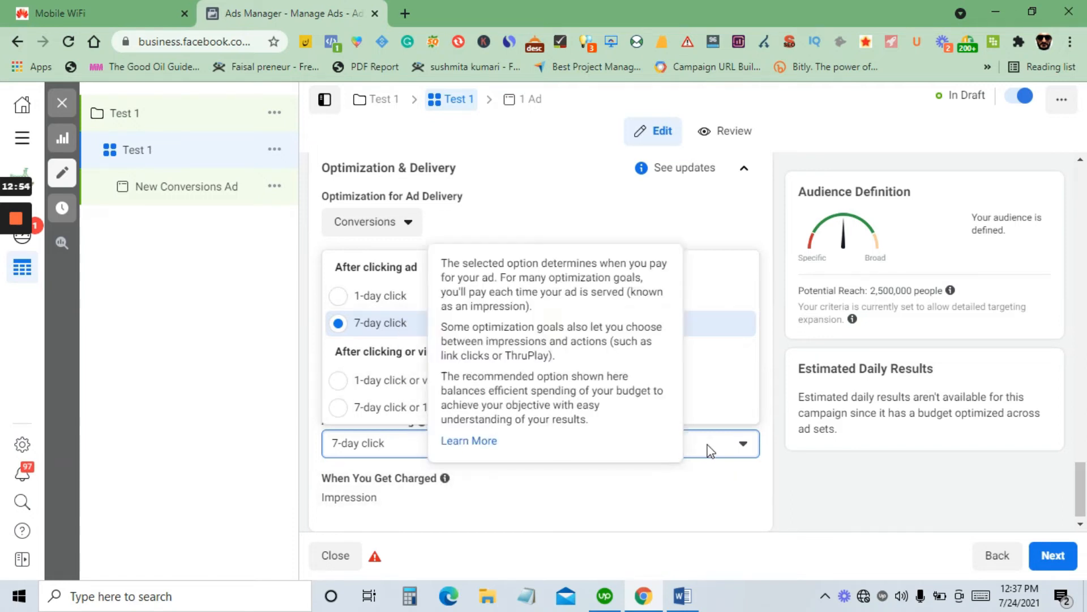
pyautogui.click(735, 444)
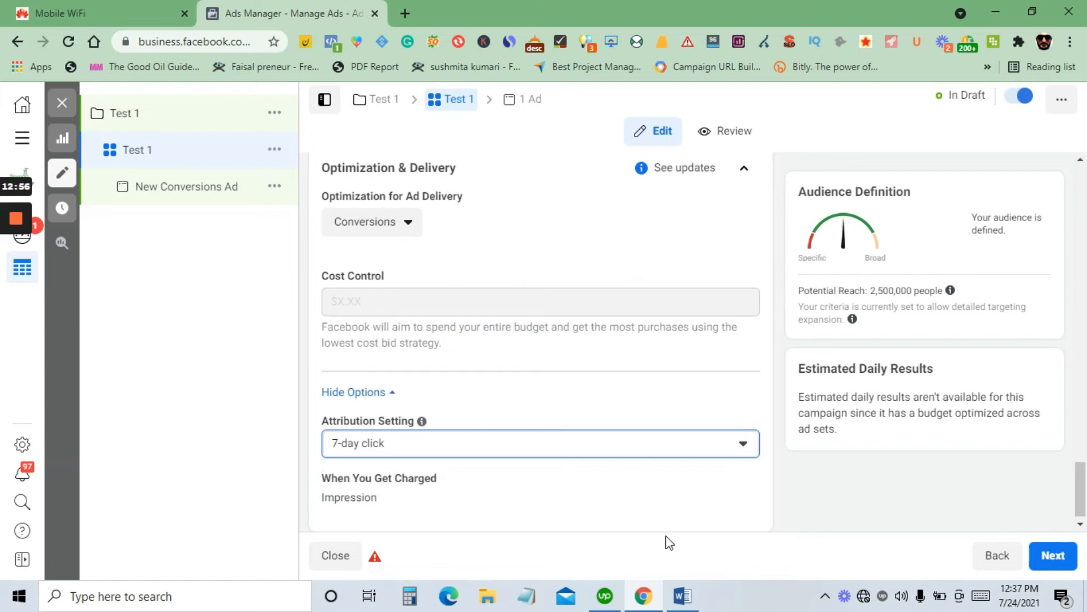
pyautogui.scroll(3, 331, 361)
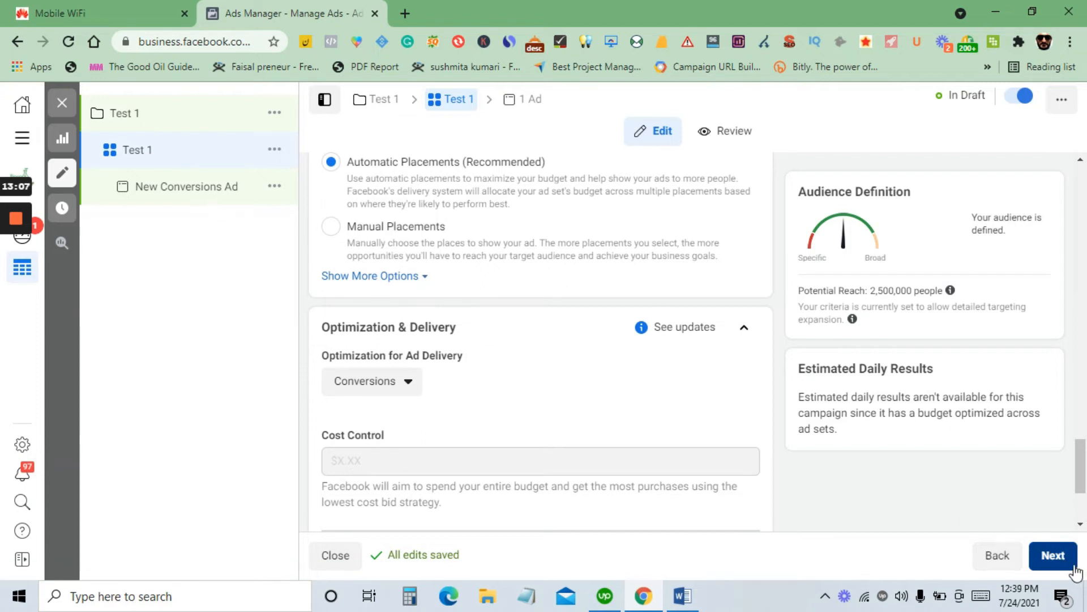
# Continue to the ad level and rename the new conversions ad as "ad 1"
pyautogui.click(1063, 550)
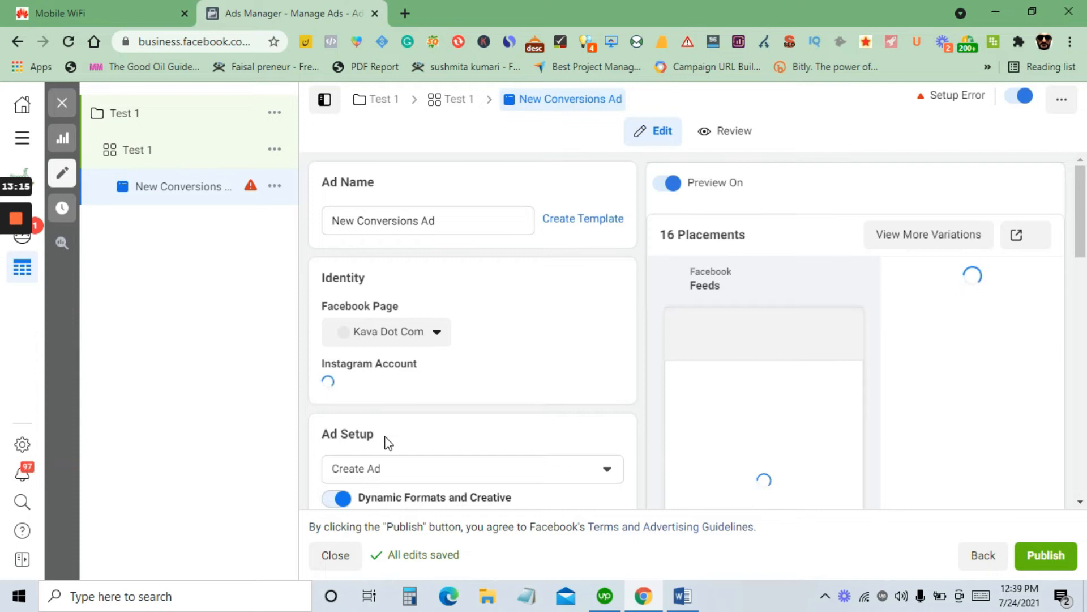
pyautogui.tripleClick(453, 226)
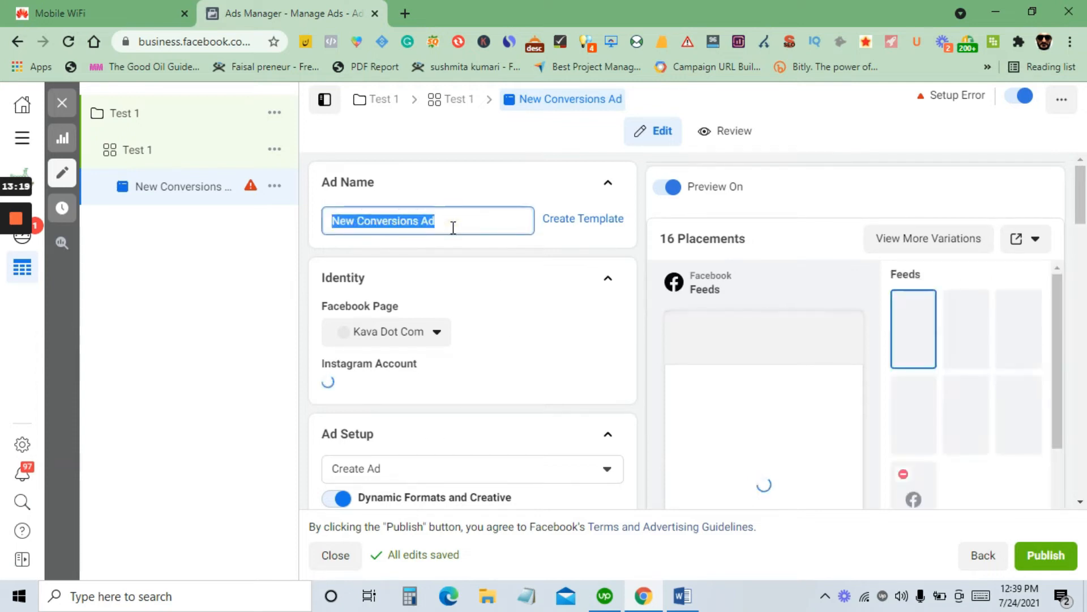
pyautogui.write('ad 1')
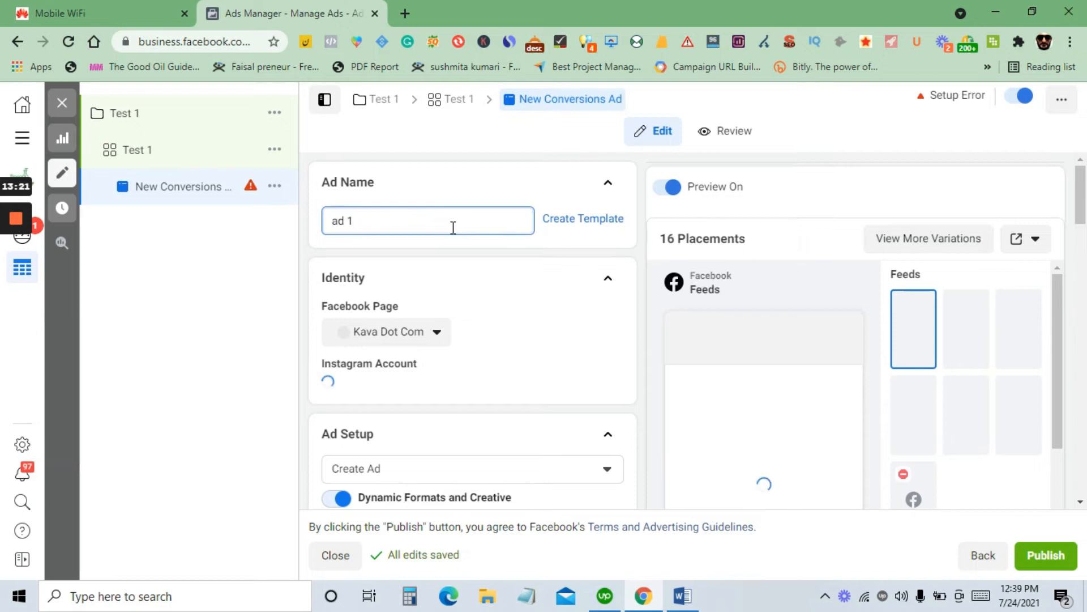
pyautogui.click(453, 194)
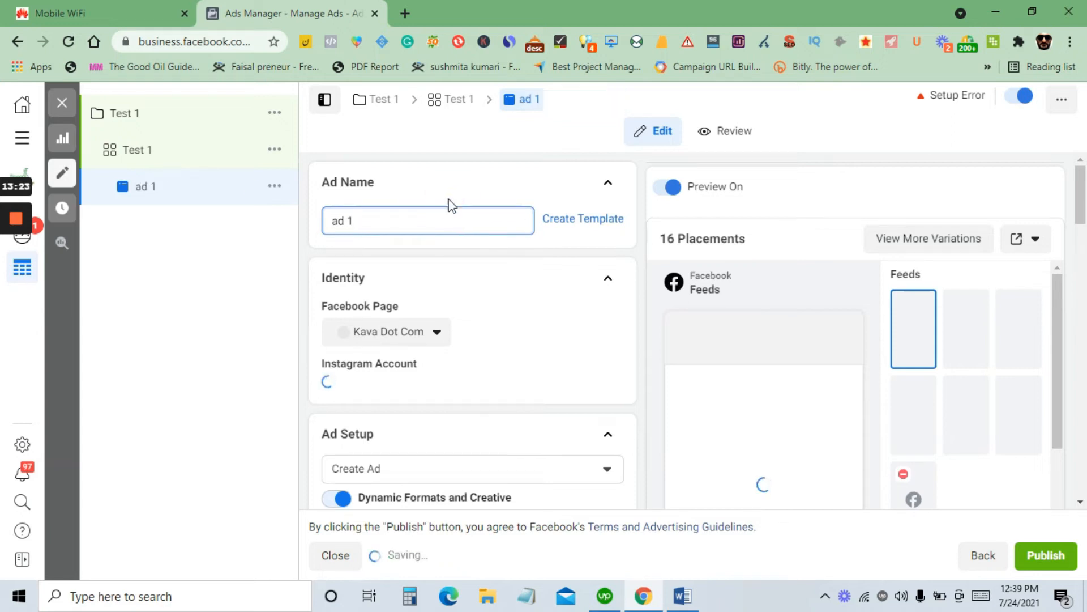
# Check the Facebook Page choice and the linked Instagram account in the ad's Identity section
pyautogui.scroll(-1, 436, 296)
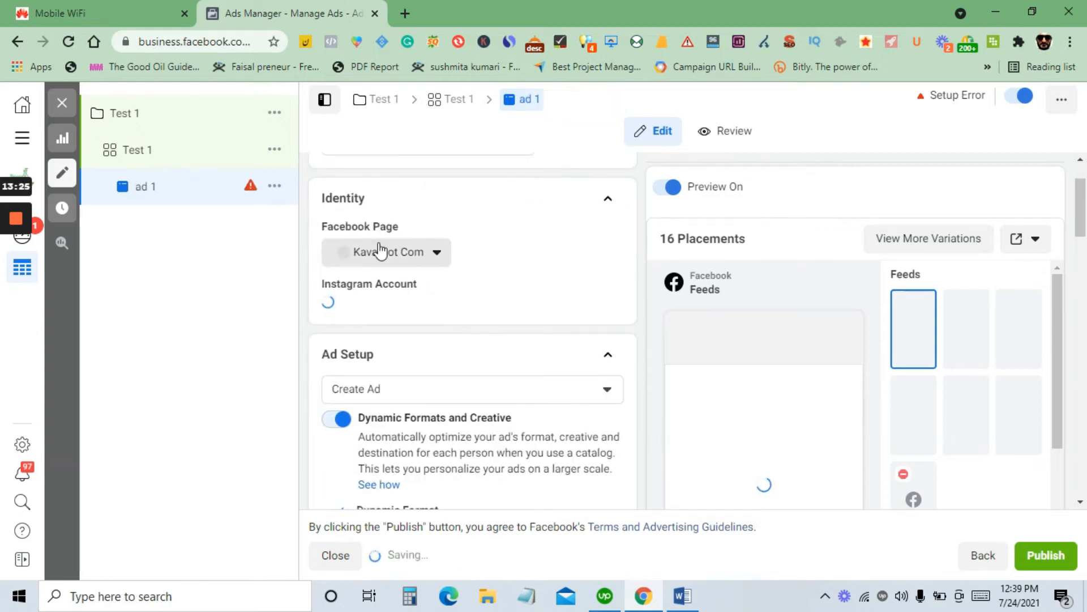
pyautogui.click(408, 260)
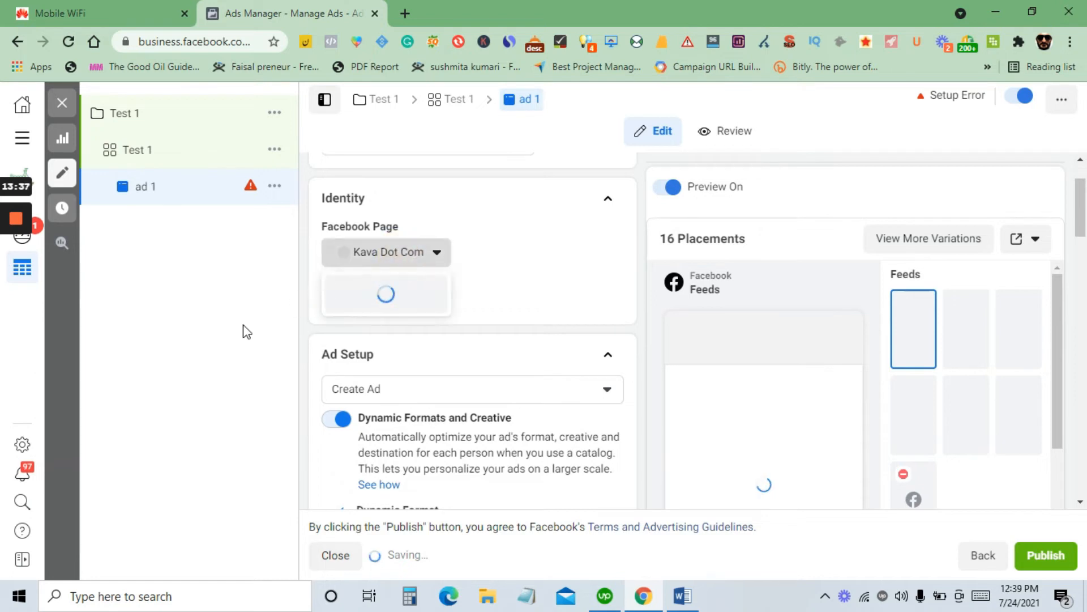
pyautogui.click(504, 249)
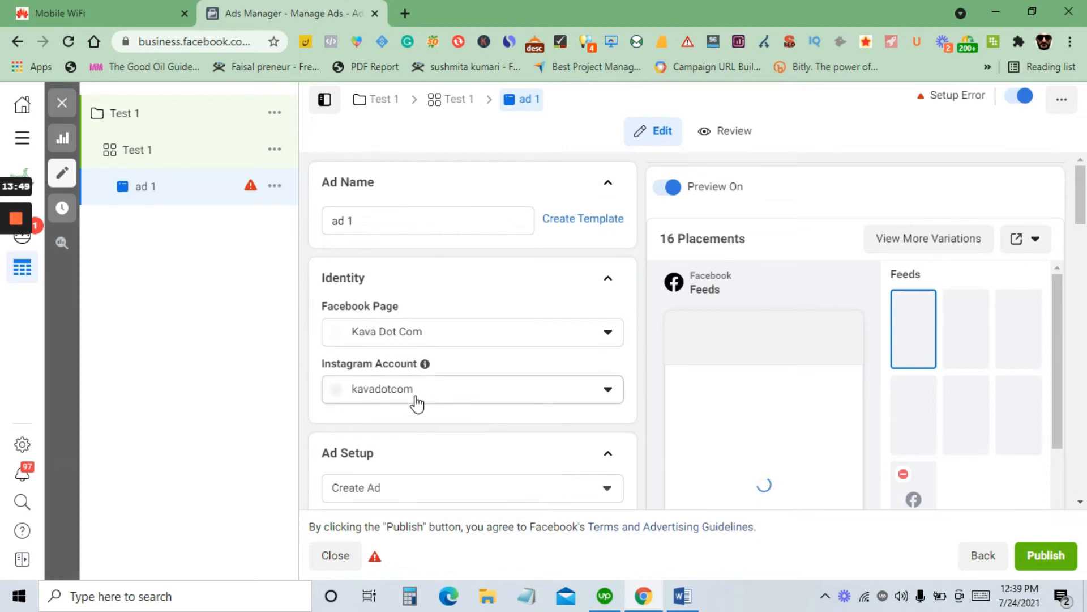
pyautogui.scroll(-1, 417, 401)
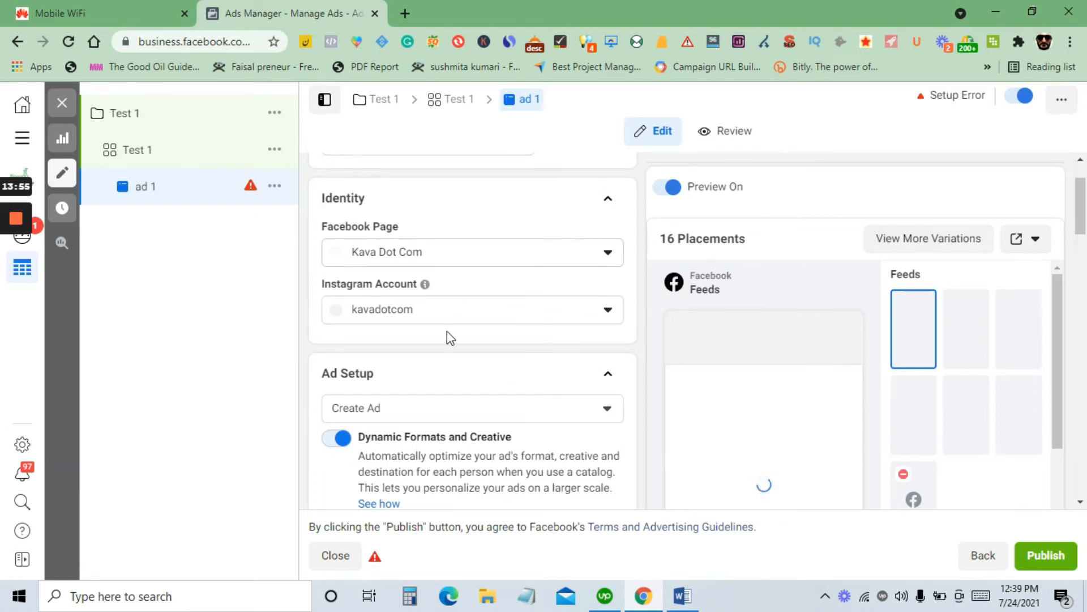
# Turn off Dynamic Formats and Creative and keep Carousel as the ad format
pyautogui.scroll(-2, 447, 340)
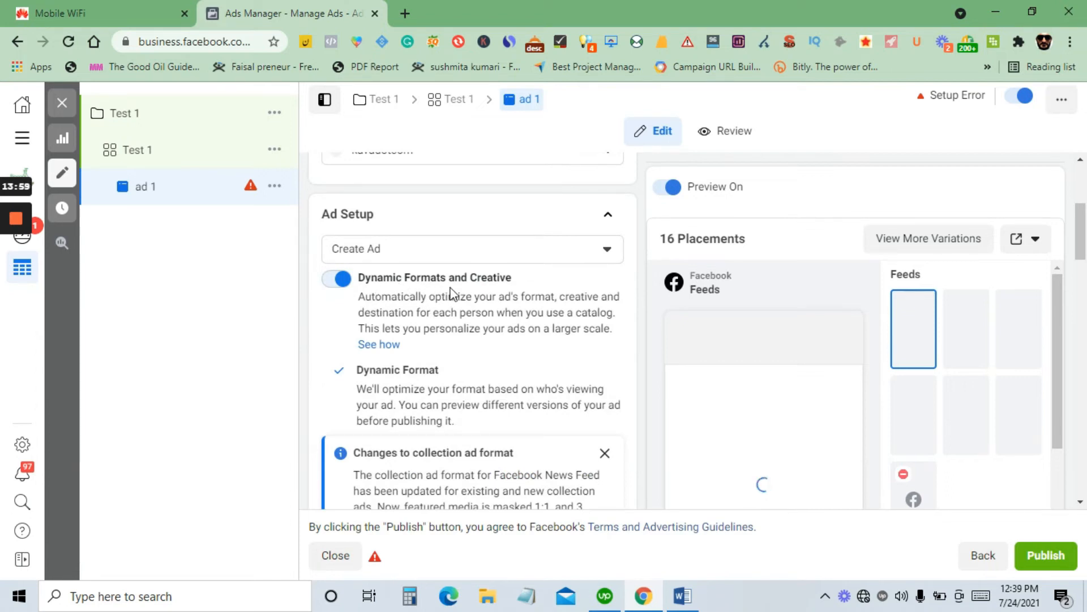
pyautogui.click(343, 283)
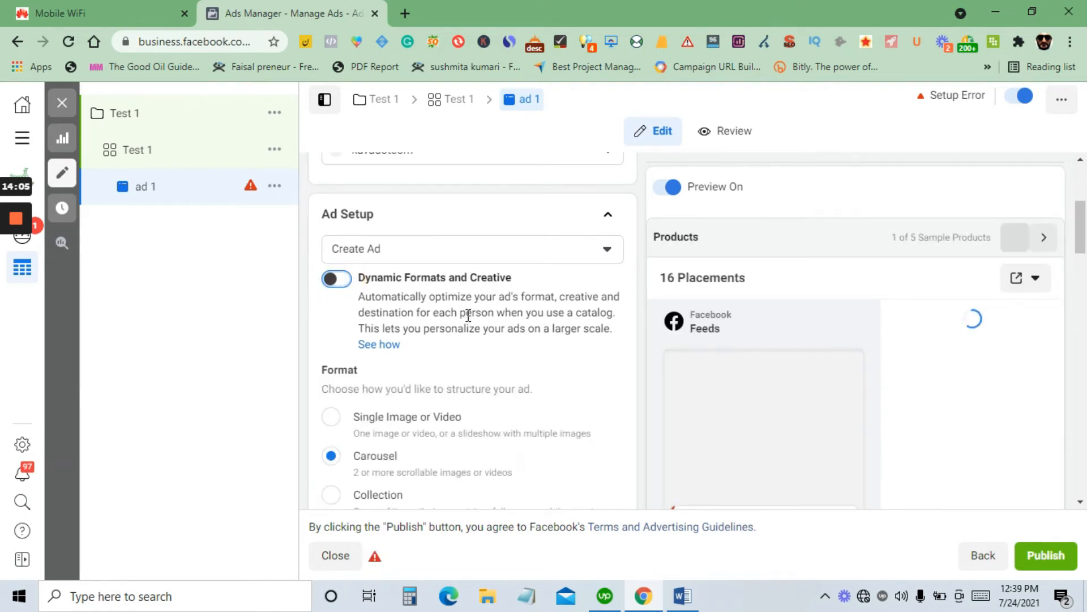
pyautogui.scroll(-2, 467, 320)
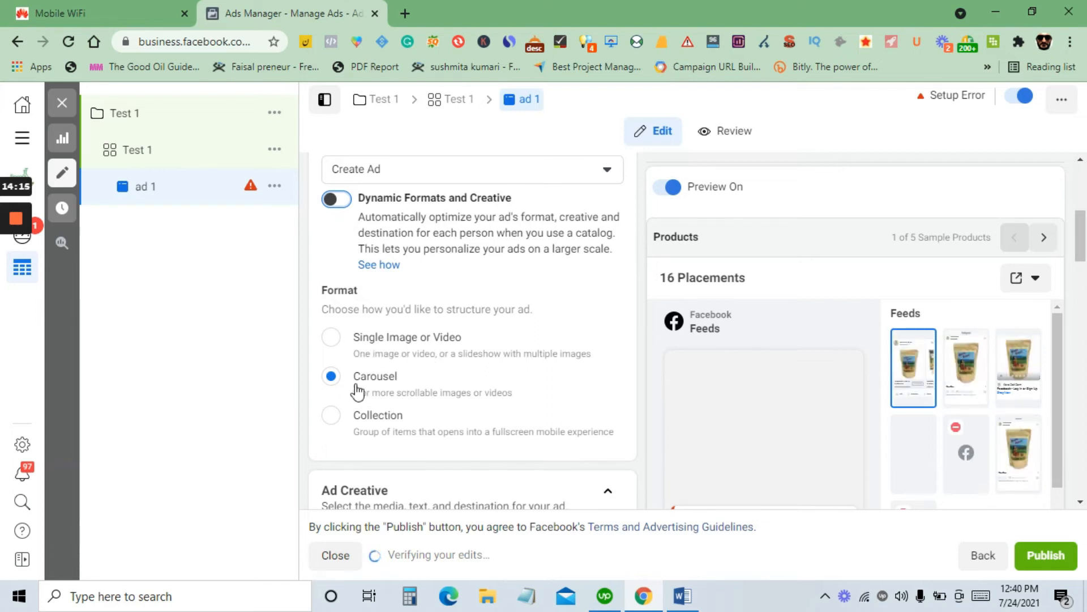
pyautogui.scroll(-1, 335, 425)
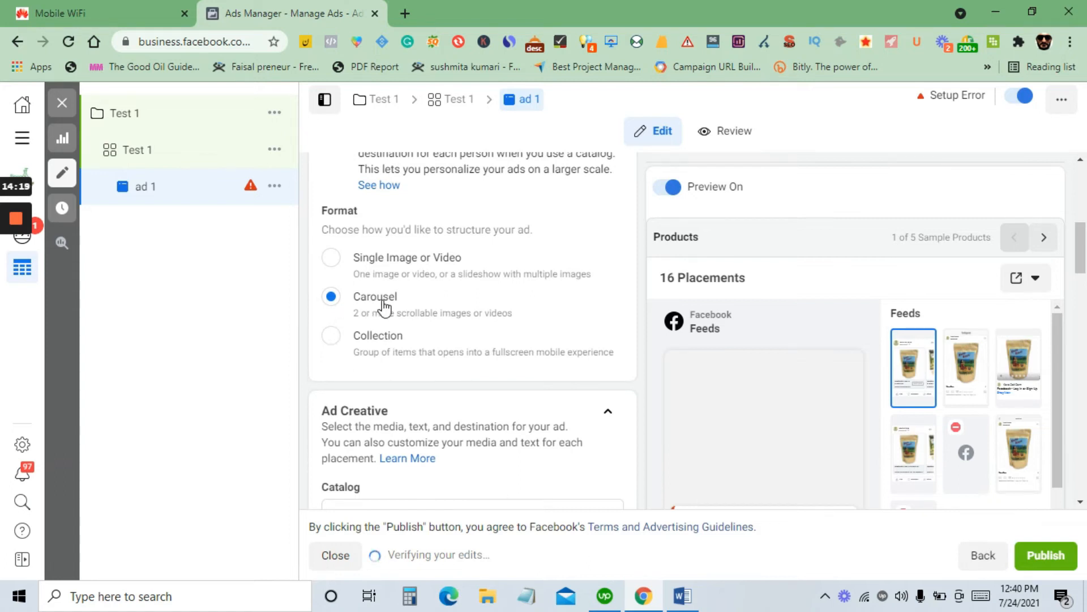
pyautogui.scroll(-2, 401, 317)
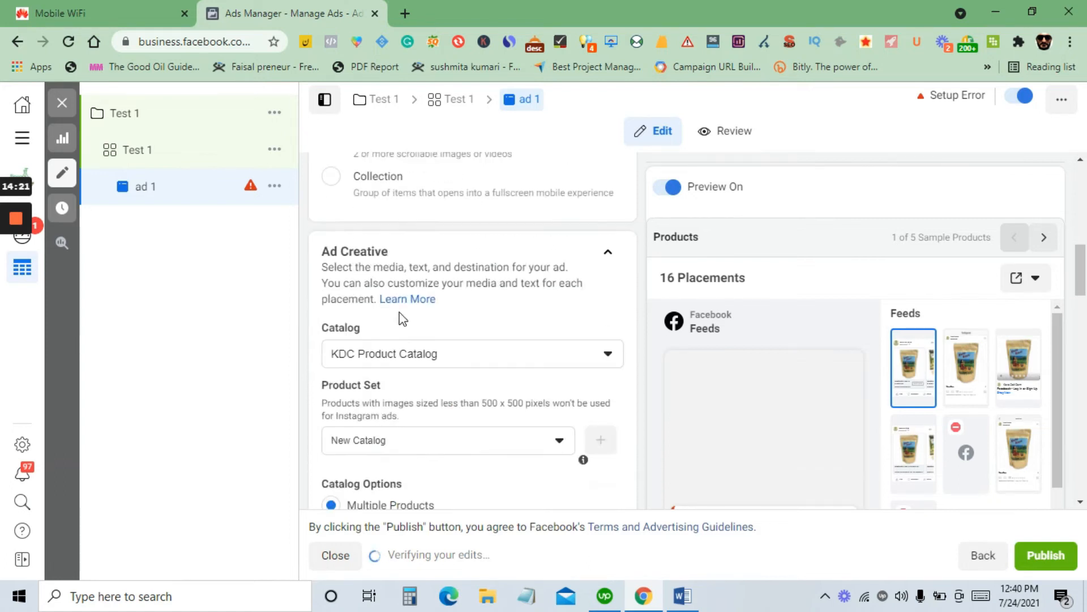
pyautogui.scroll(1, 402, 319)
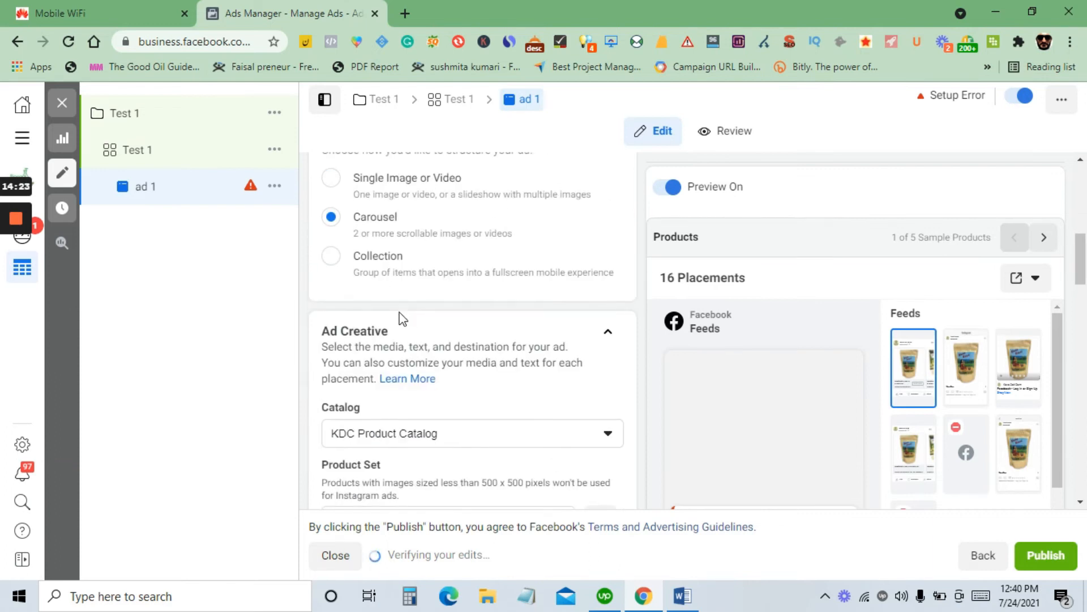
# Set the ad creative's product set to All Products, keeping the KDC Product Catalog
pyautogui.scroll(-3, 414, 322)
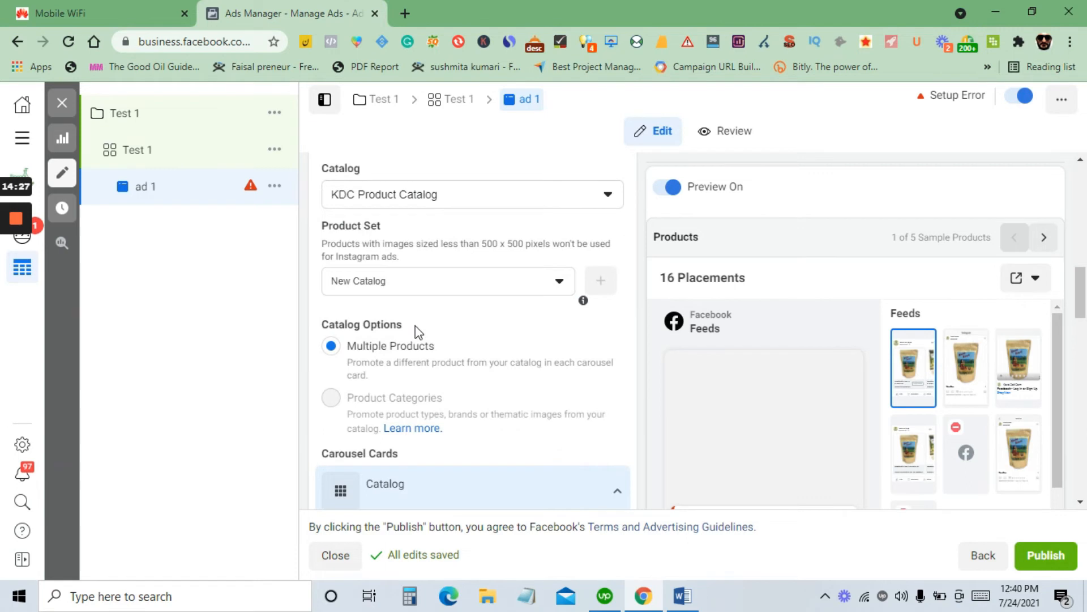
pyautogui.scroll(1, 418, 332)
pyautogui.scroll(1, 358, 276)
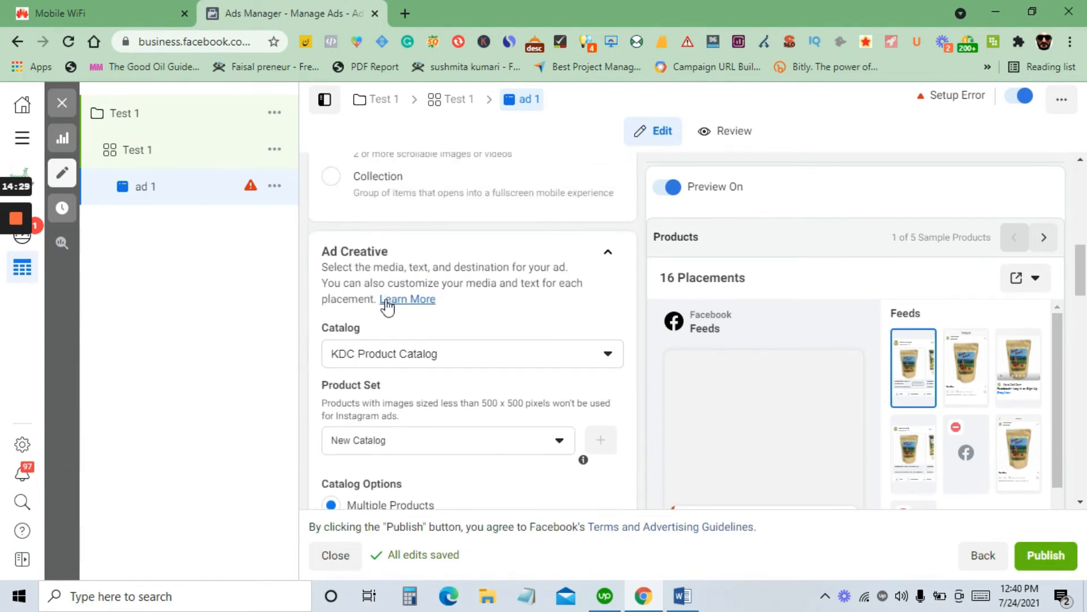
pyautogui.scroll(-1, 401, 371)
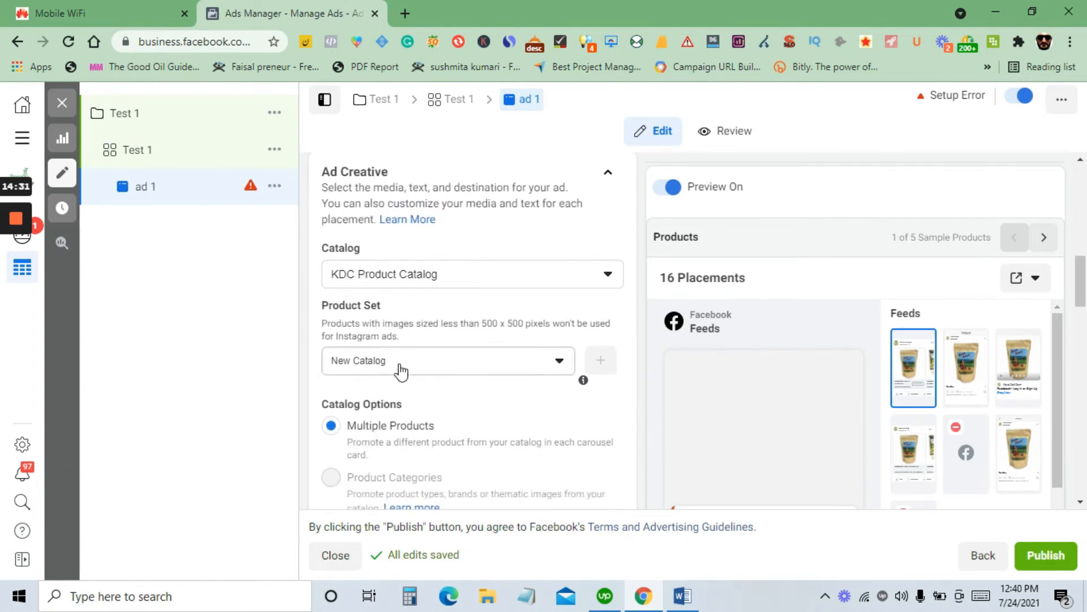
pyautogui.click(404, 366)
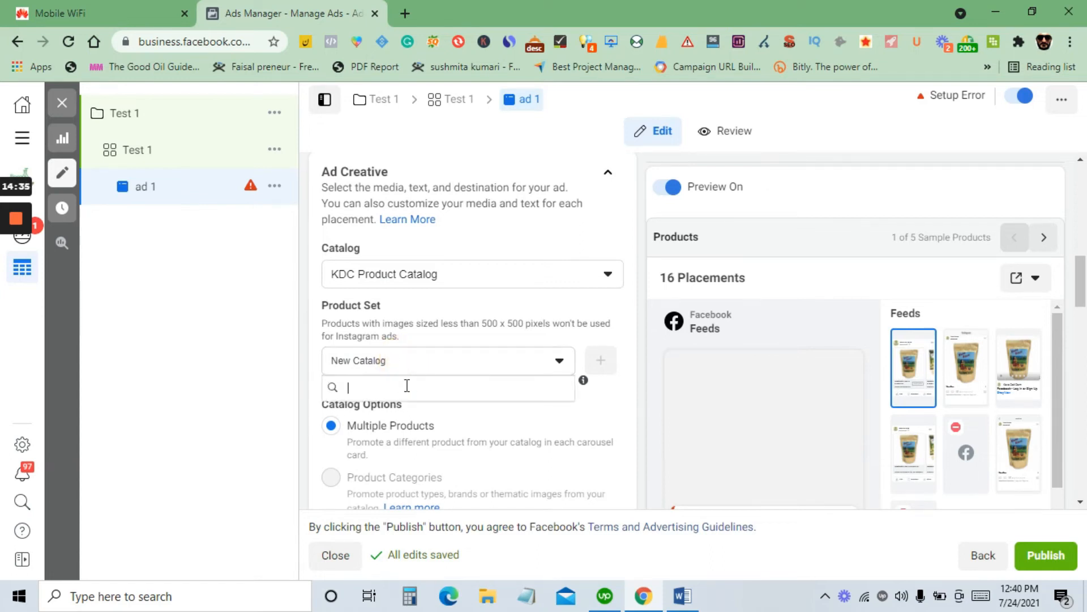
pyautogui.click(397, 545)
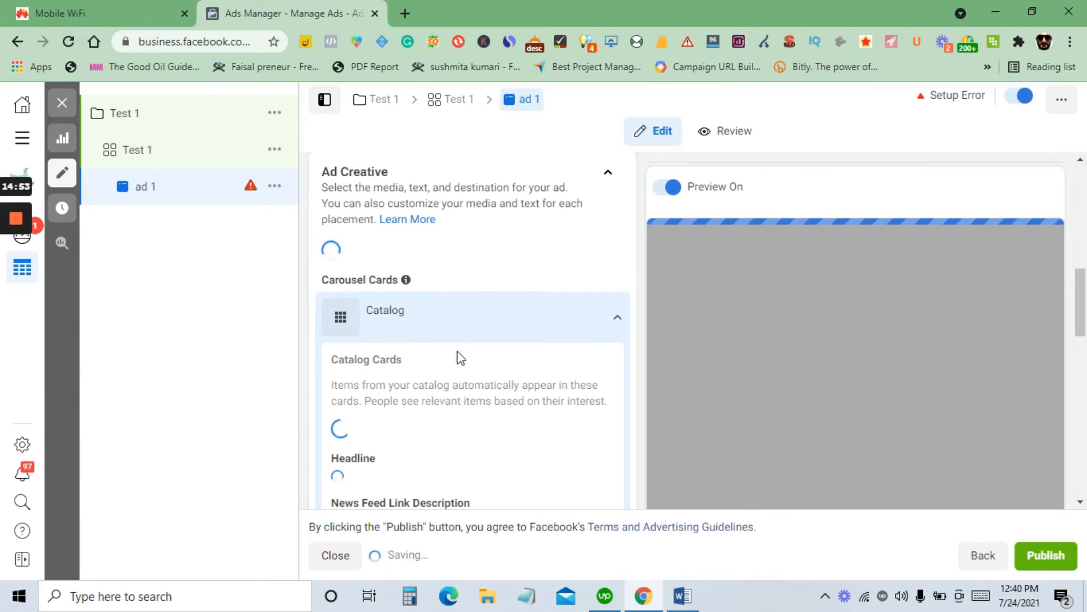
# Review the carousel card options, headline, link description and the remaining ad settings down to tracking and URL parameters
pyautogui.scroll(-1, 546, 304)
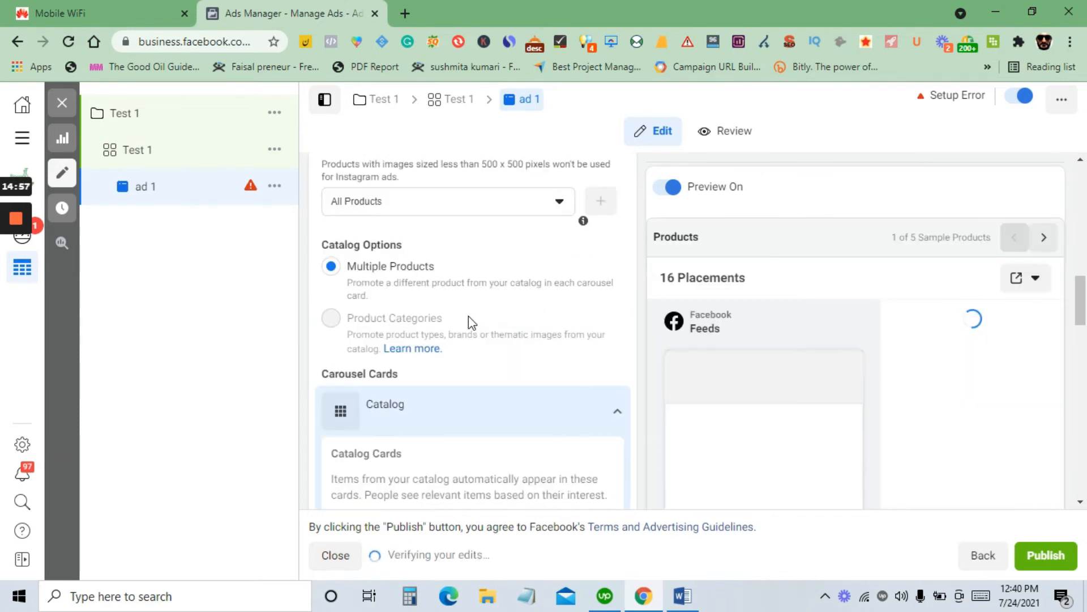
pyautogui.scroll(-4, 468, 332)
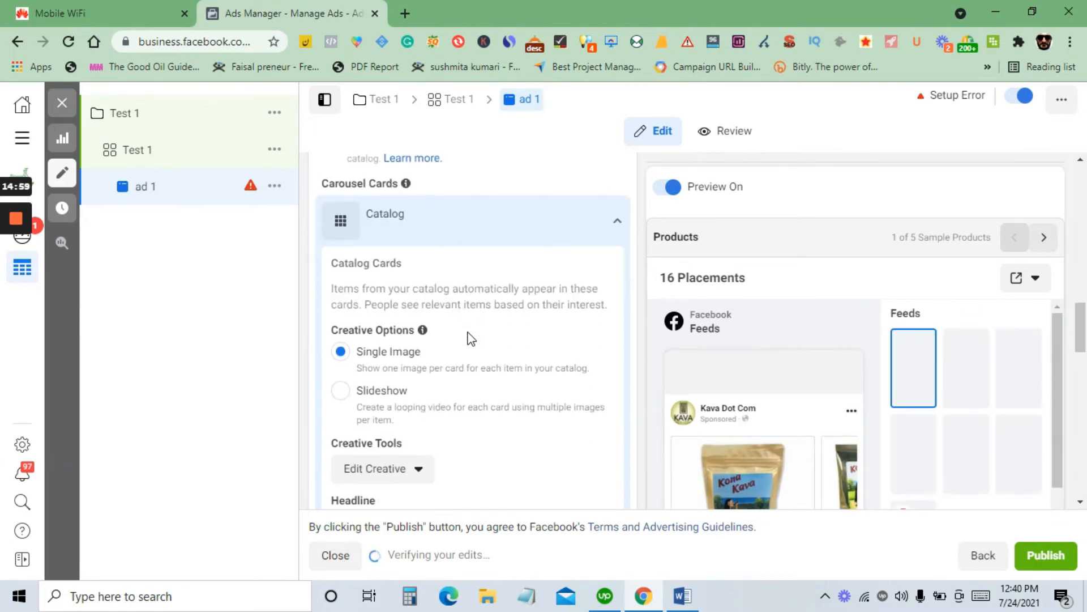
pyautogui.scroll(-3, 469, 339)
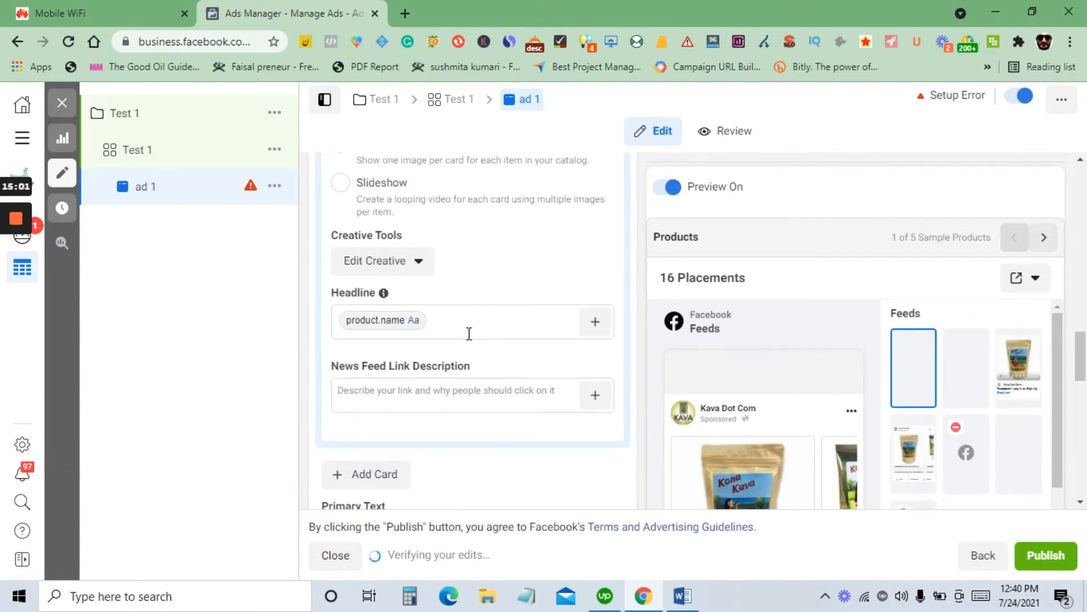
pyautogui.scroll(4, 469, 333)
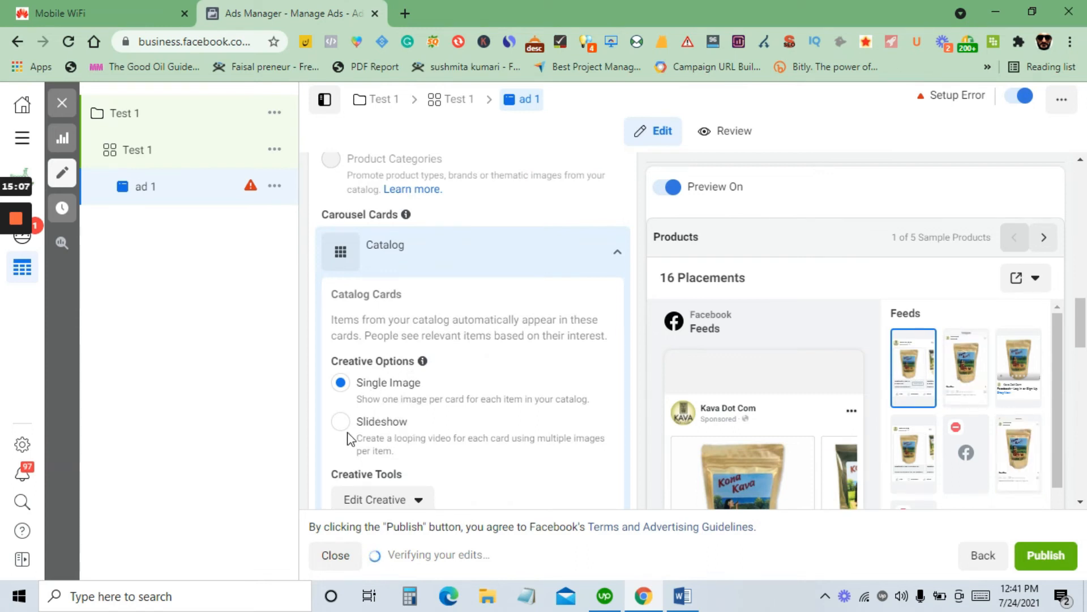
pyautogui.scroll(-1, 466, 413)
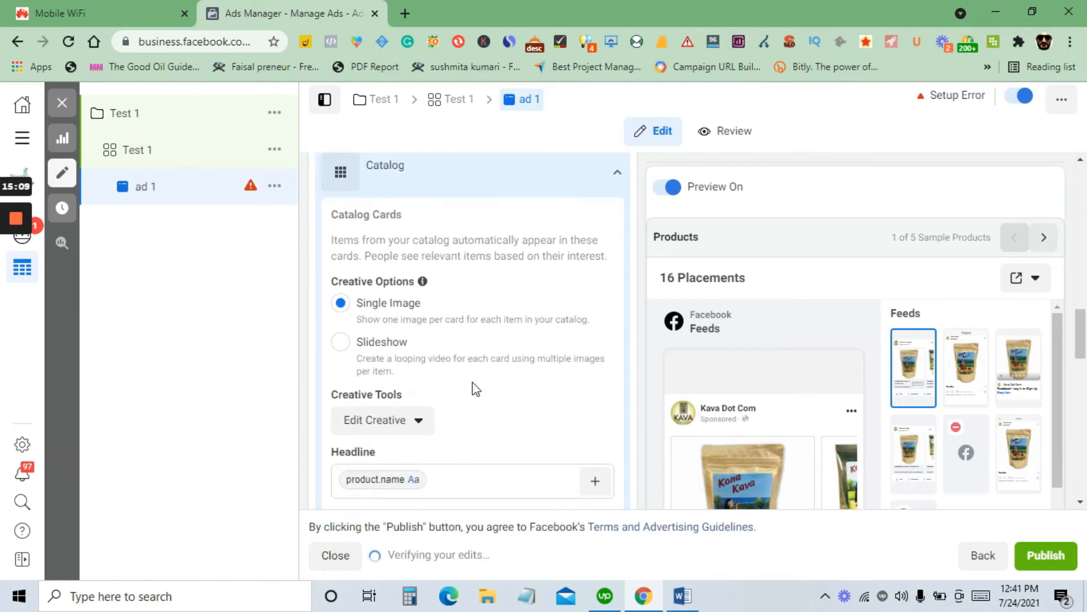
pyautogui.scroll(-1, 475, 388)
pyautogui.scroll(-1, 473, 382)
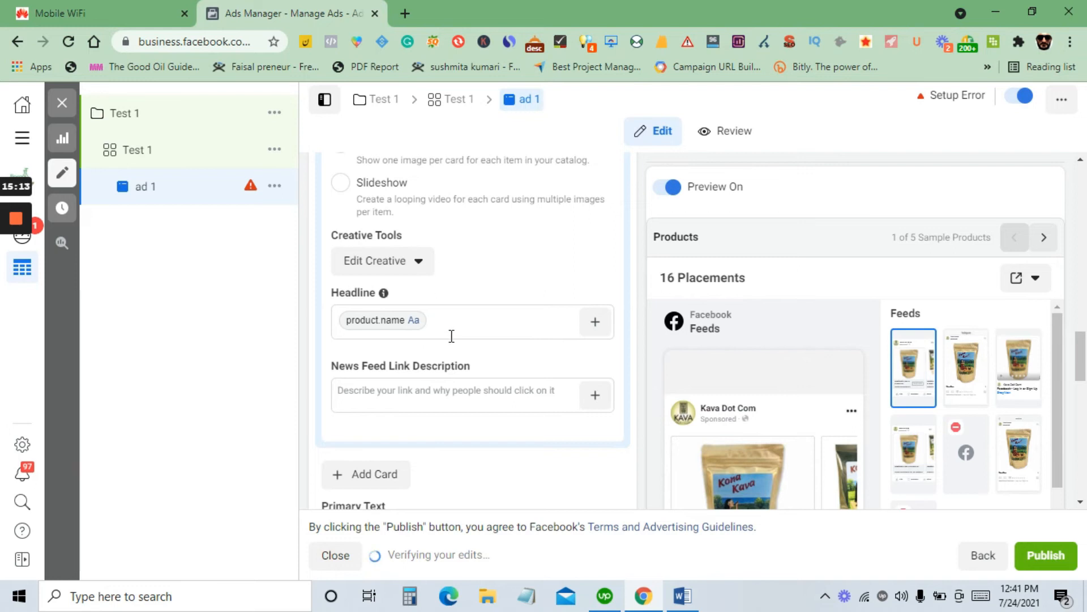
pyautogui.scroll(-2, 745, 373)
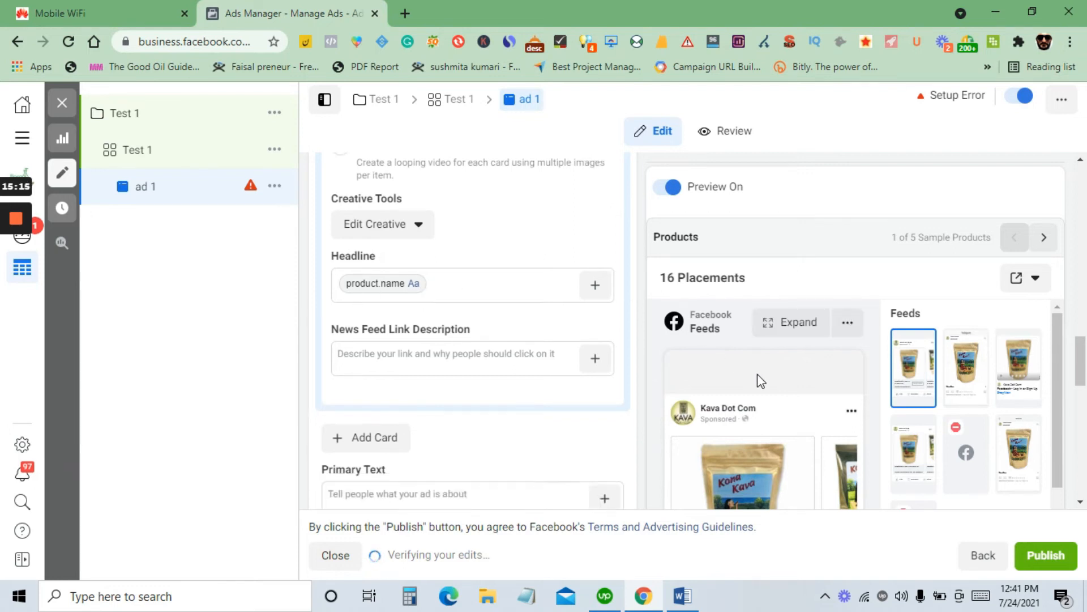
pyautogui.scroll(-5, 785, 448)
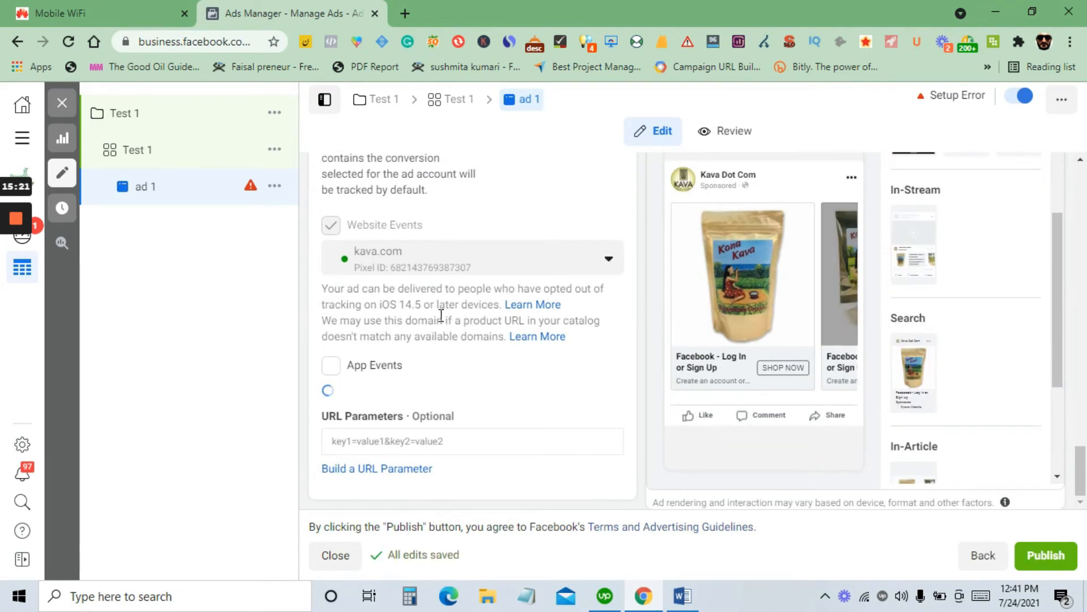
# Replace the product name placeholder in the carousel card headline with "Get 10% Discount Instantly"
pyautogui.scroll(4, 436, 311)
pyautogui.scroll(9, 435, 313)
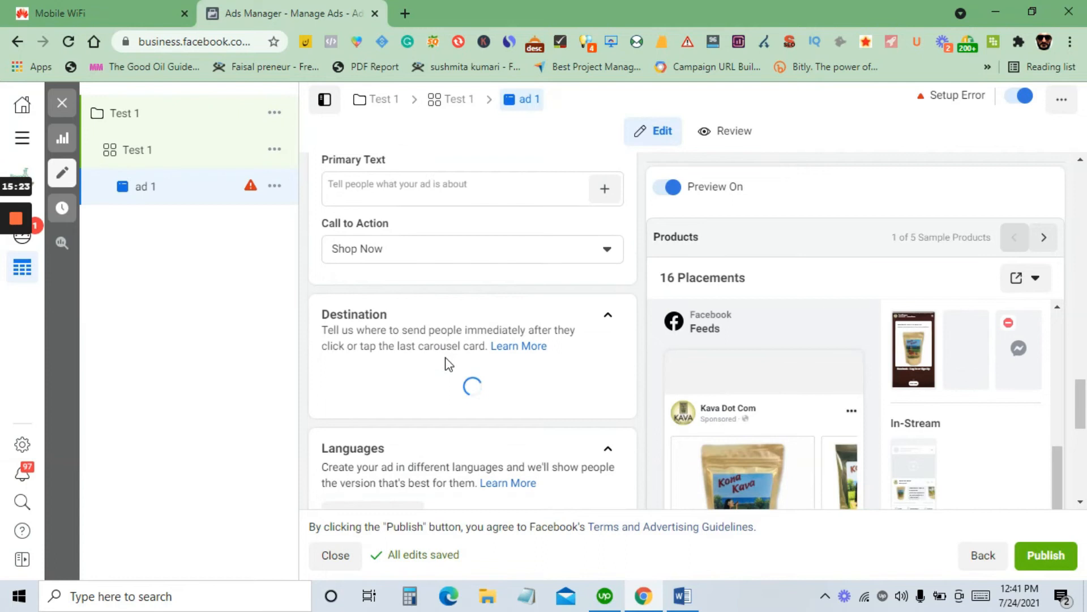
pyautogui.scroll(3, 447, 357)
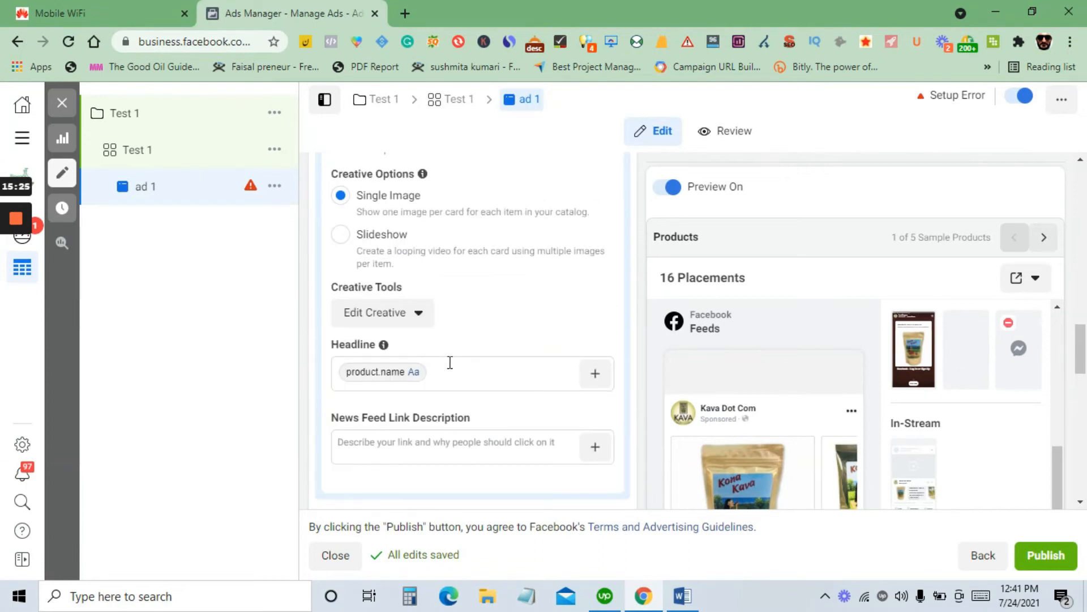
pyautogui.click(451, 370)
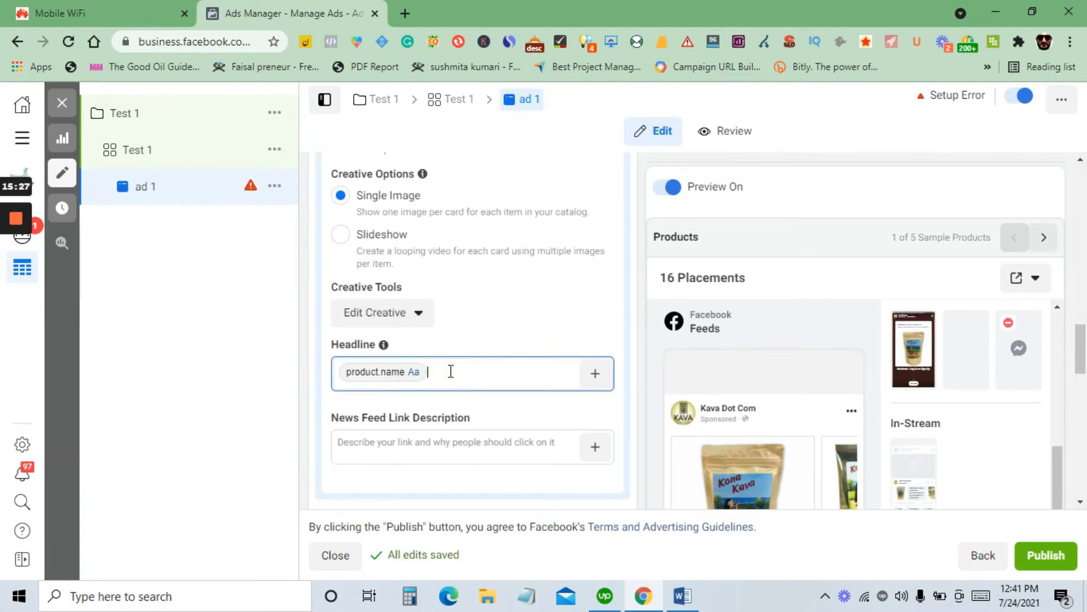
pyautogui.press('BackSpace')
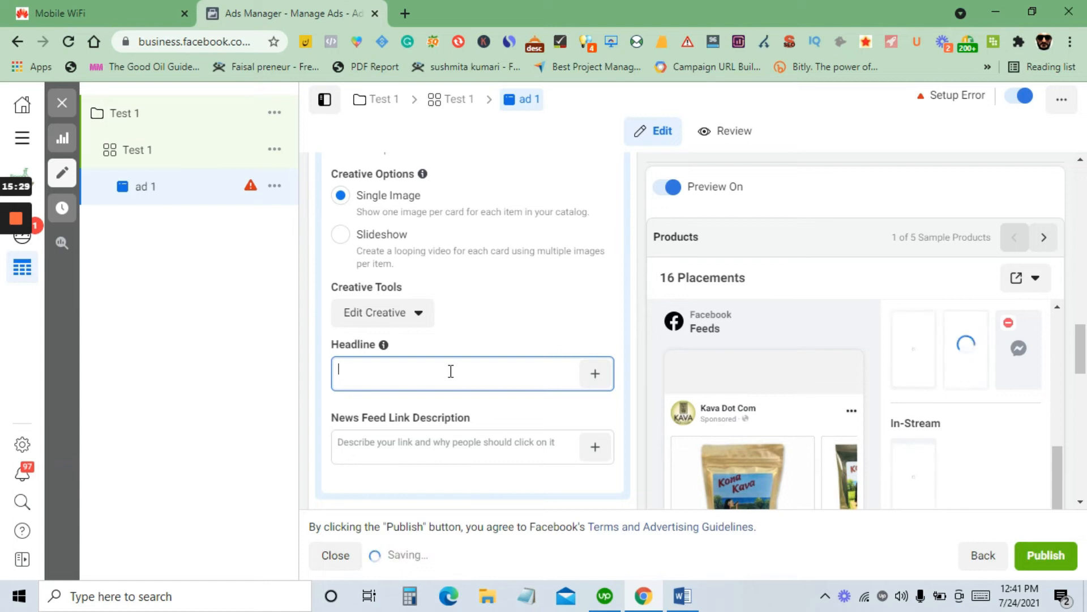
pyautogui.write('Get 10%')
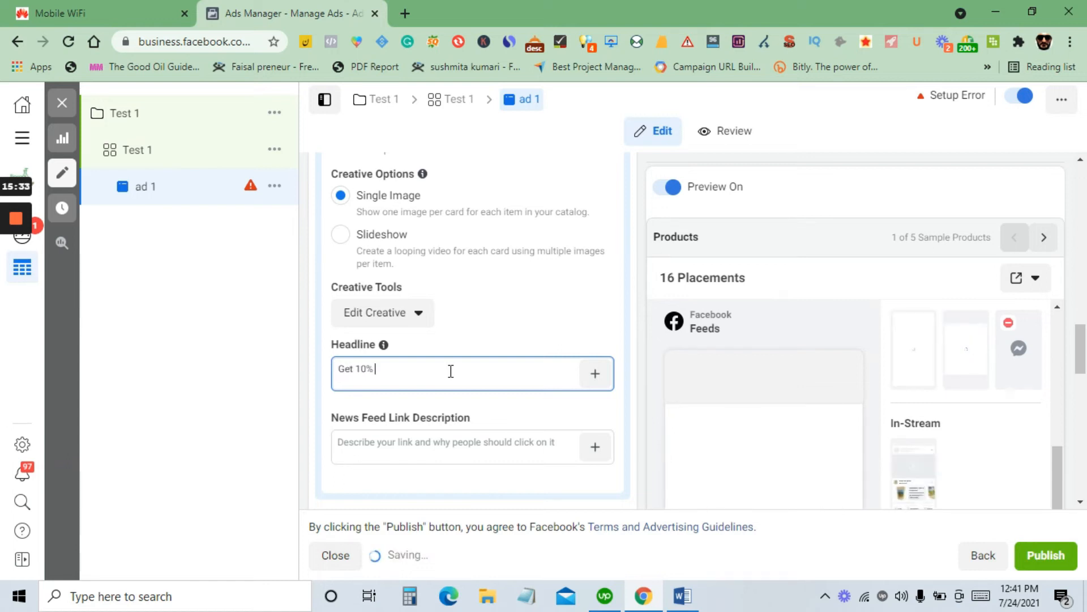
pyautogui.write(' Di')
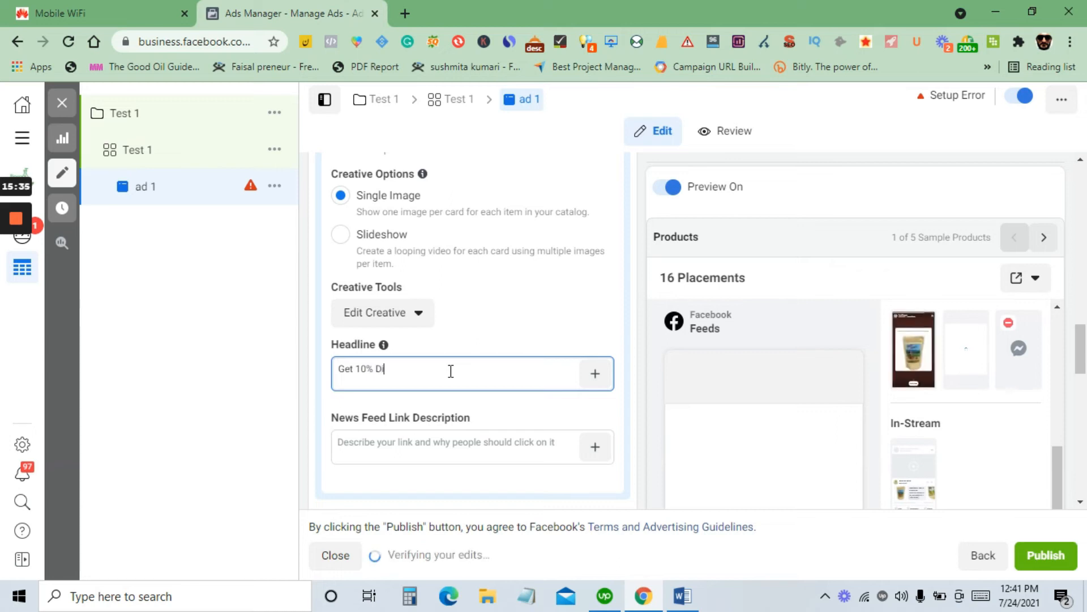
pyautogui.write('scount Instantly')
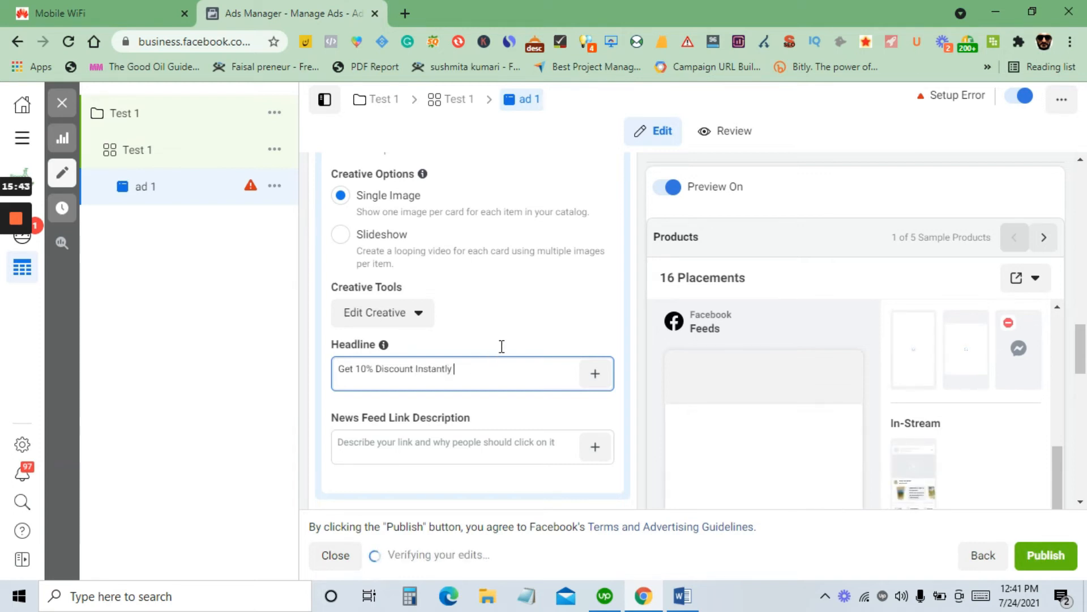
pyautogui.scroll(5, 502, 346)
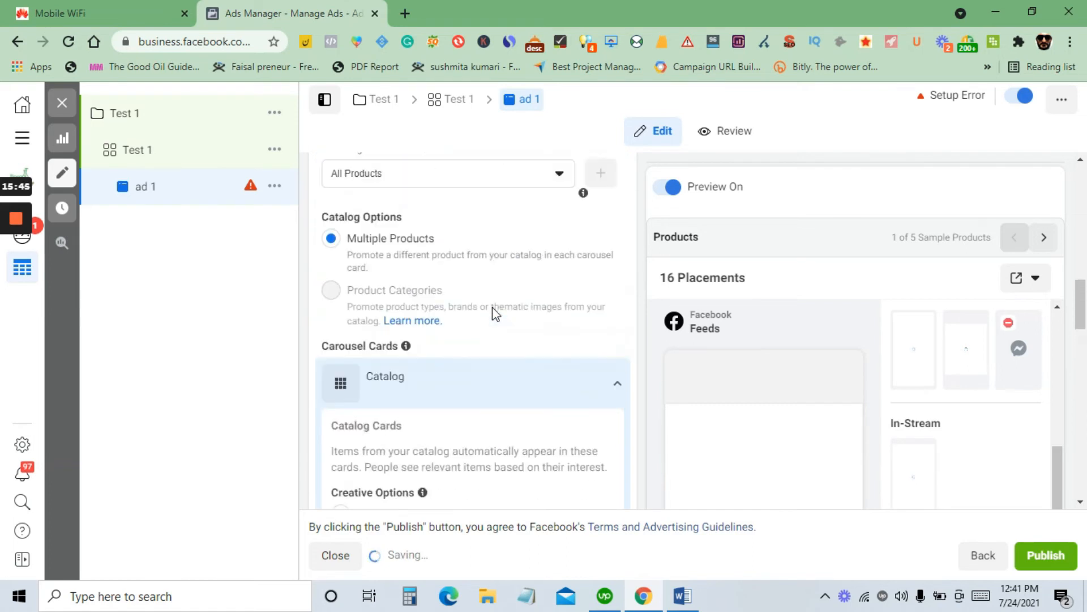
pyautogui.scroll(4, 492, 306)
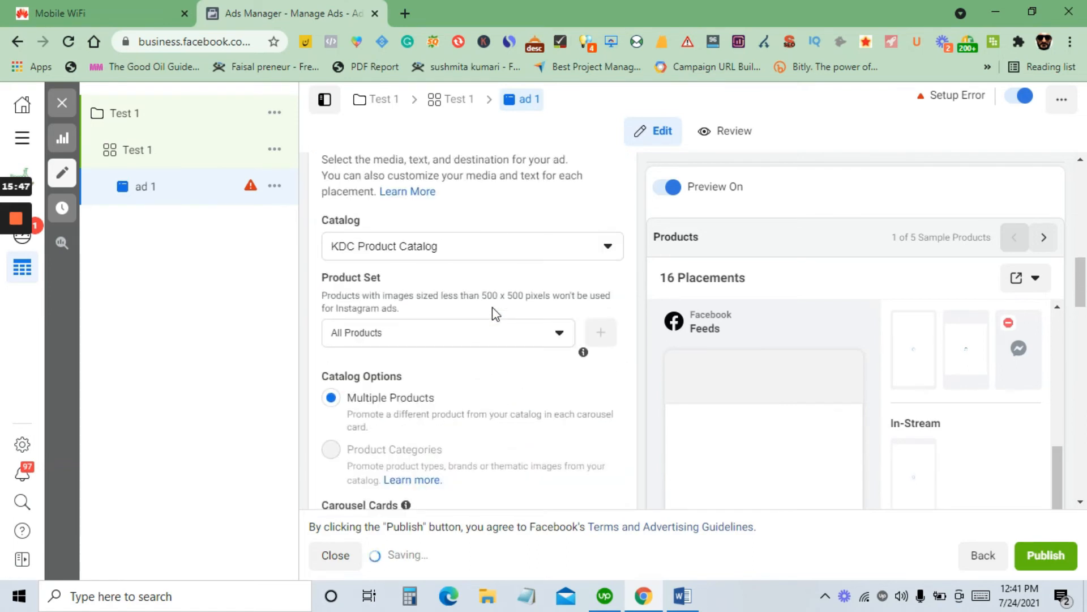
pyautogui.scroll(-6, 529, 384)
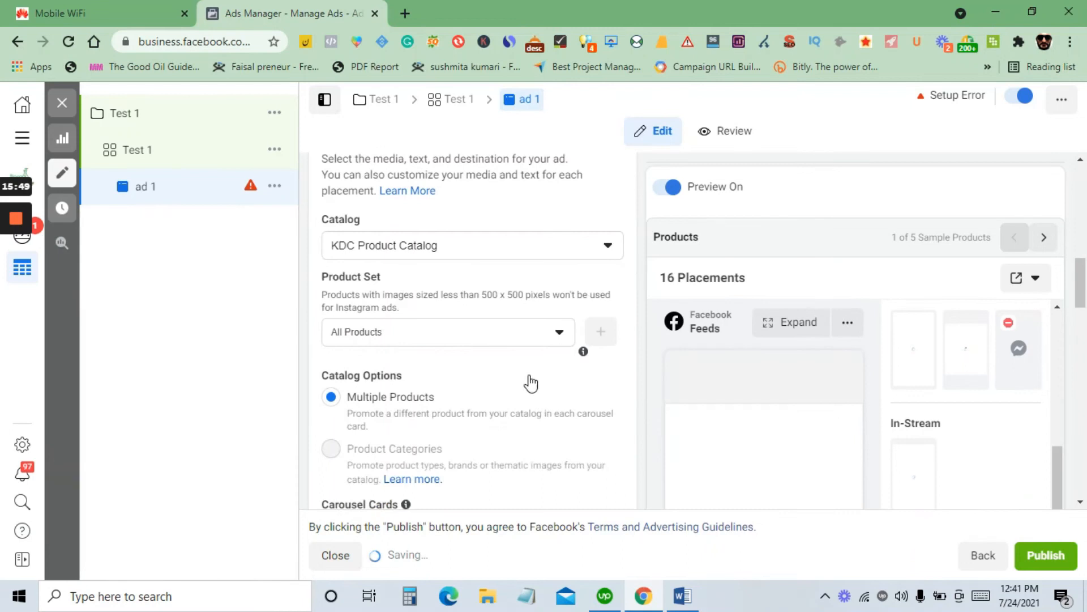
pyautogui.scroll(-1, 512, 371)
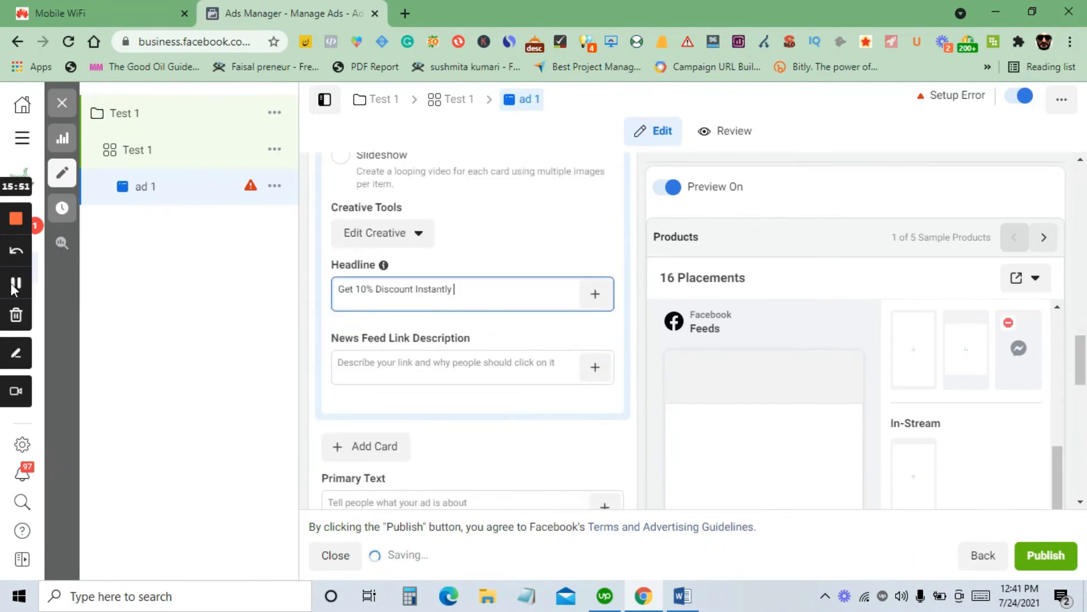
pyautogui.click(14, 286)
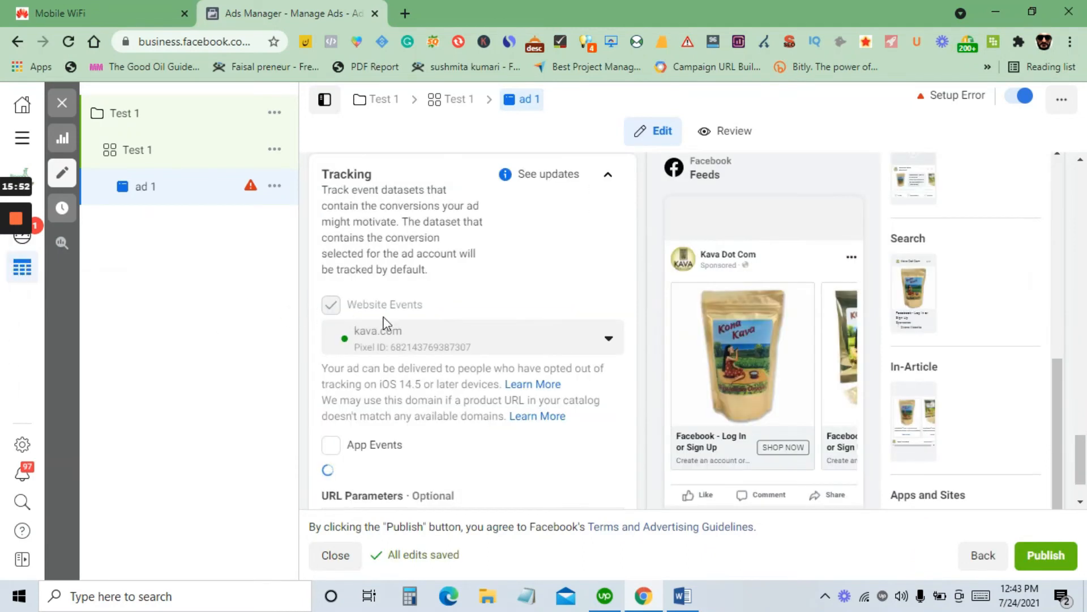
# Switch to the Word document and copy the ad copy from "Get 10% discount store wide" through the note about the offer ending soon
pyautogui.scroll(5, 461, 336)
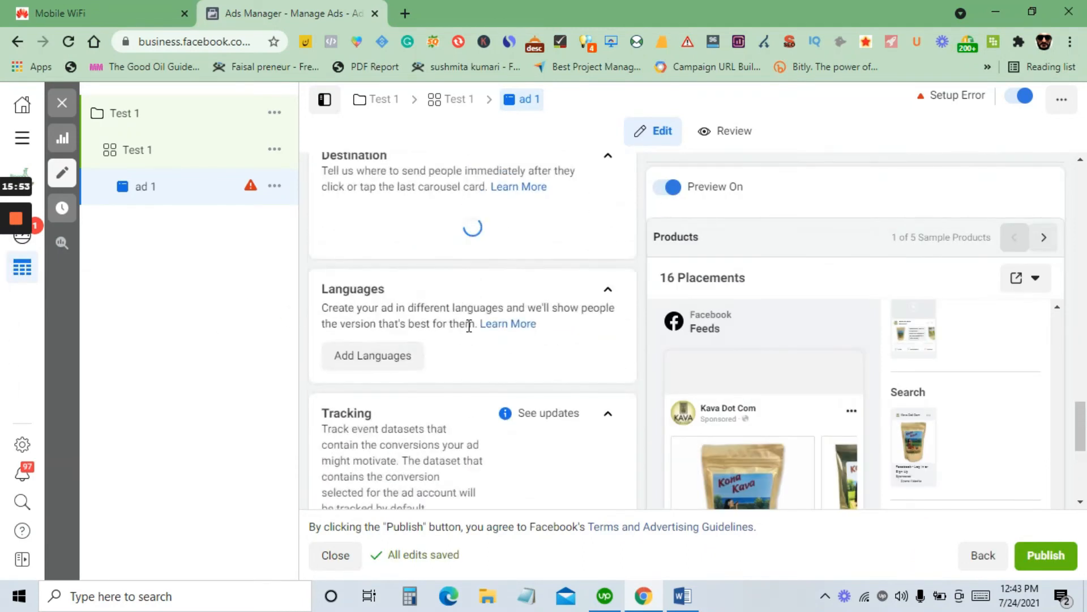
pyautogui.scroll(7, 469, 327)
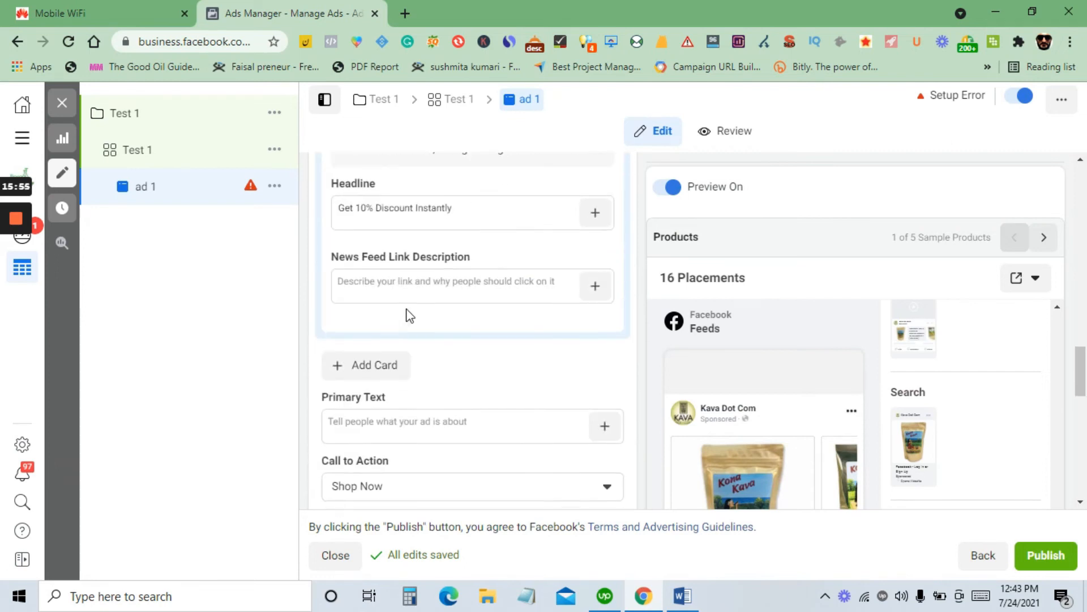
pyautogui.scroll(1, 419, 283)
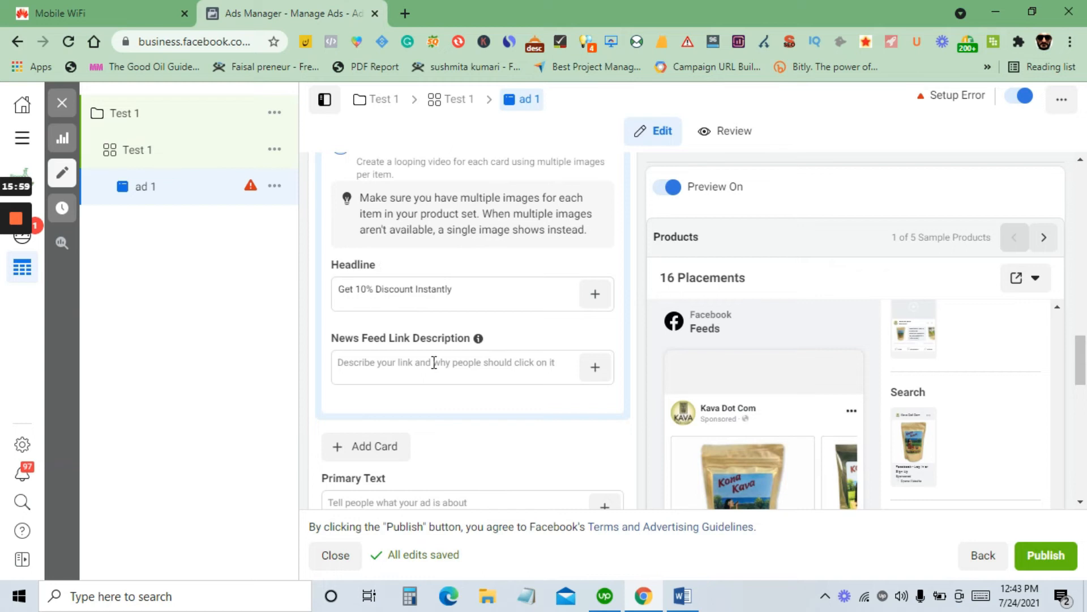
pyautogui.scroll(-3, 433, 362)
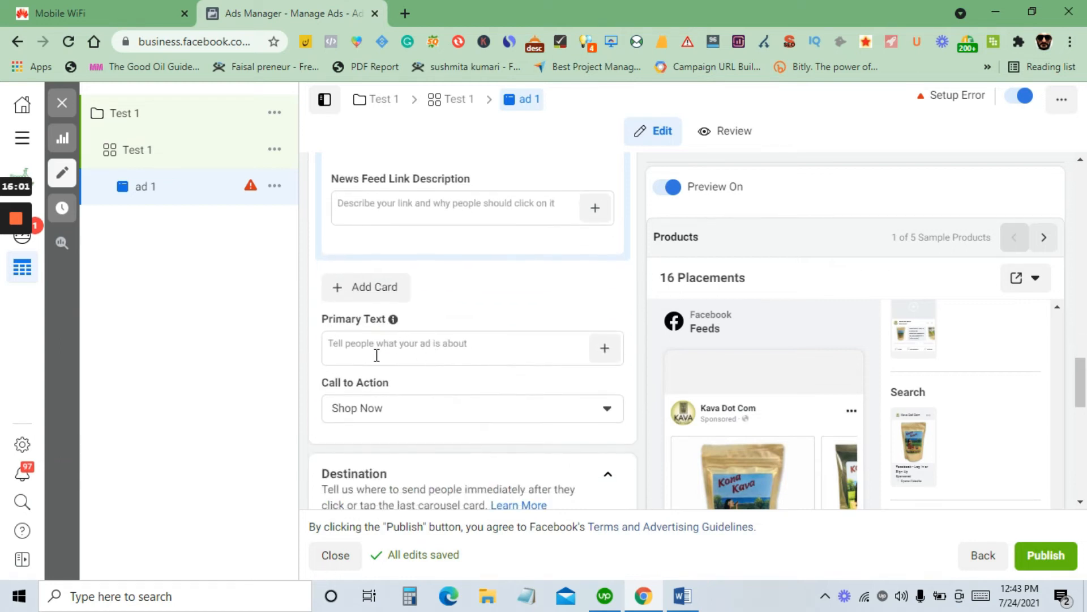
pyautogui.click(377, 355)
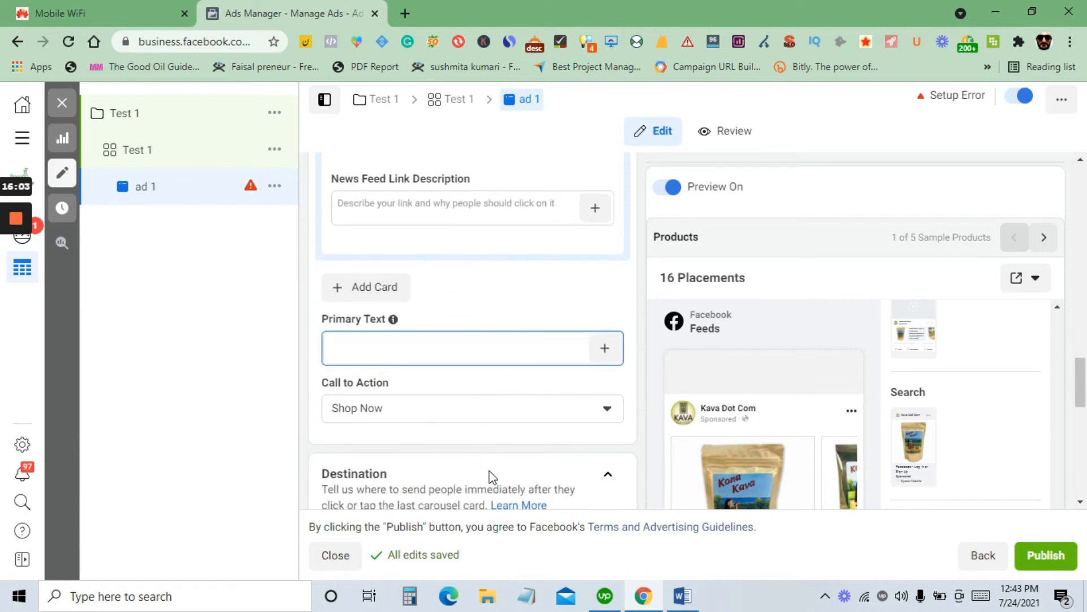
pyautogui.click(683, 594)
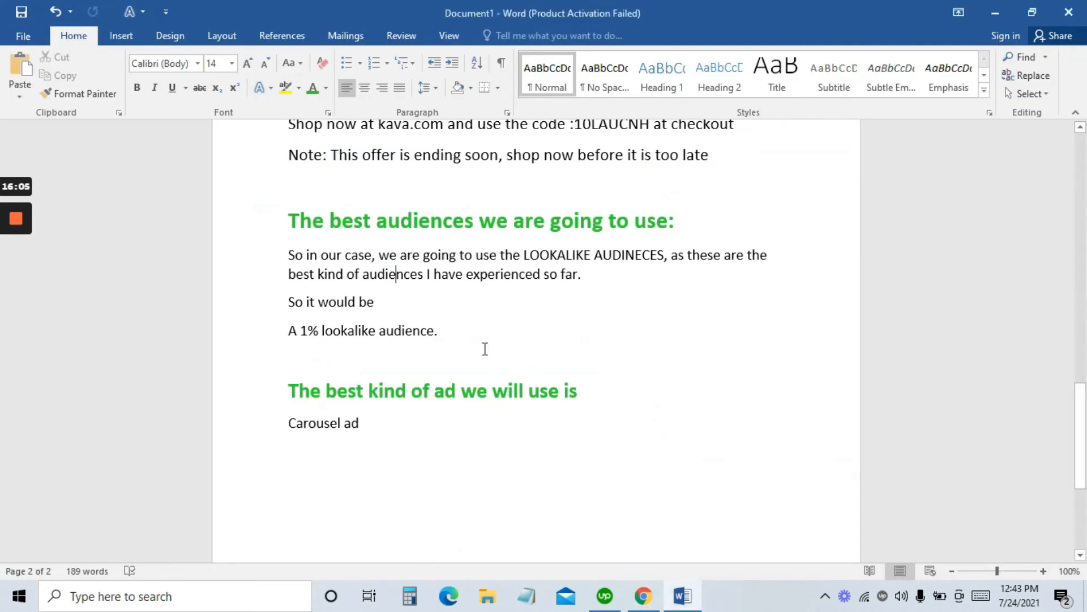
pyautogui.scroll(2, 484, 348)
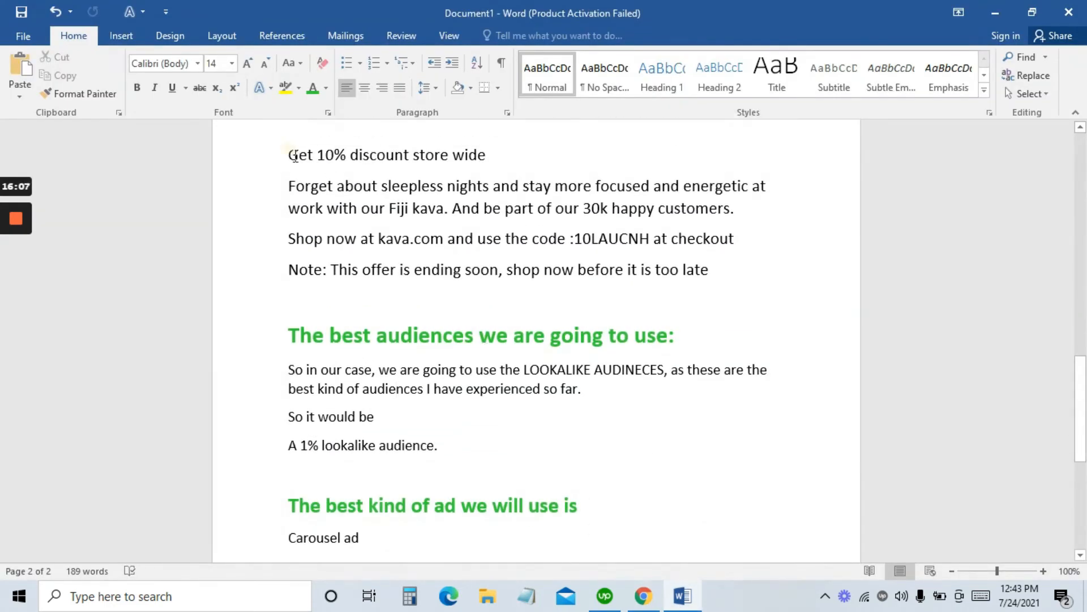
pyautogui.moveTo(295, 156); pyautogui.dragTo(718, 299)
pyautogui.rightClick(579, 256)
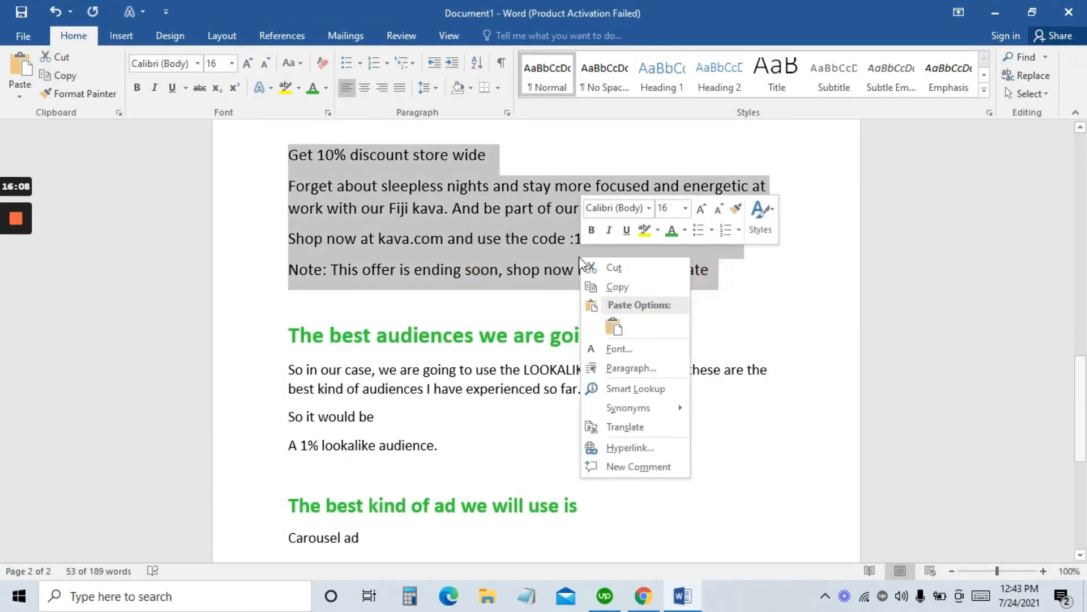
pyautogui.click(616, 286)
pyautogui.scroll(7, 499, 256)
pyautogui.scroll(7, 398, 265)
# Switch back to Ads Manager in Chrome and paste the copied ad copy into the ad's Primary Text
pyautogui.click(644, 594)
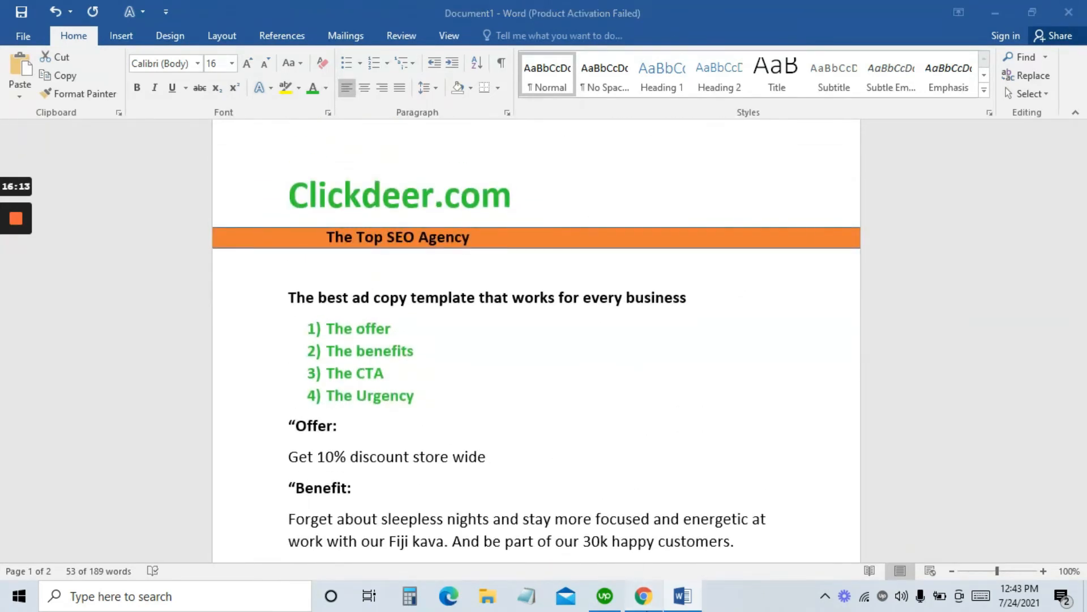
pyautogui.click(395, 343)
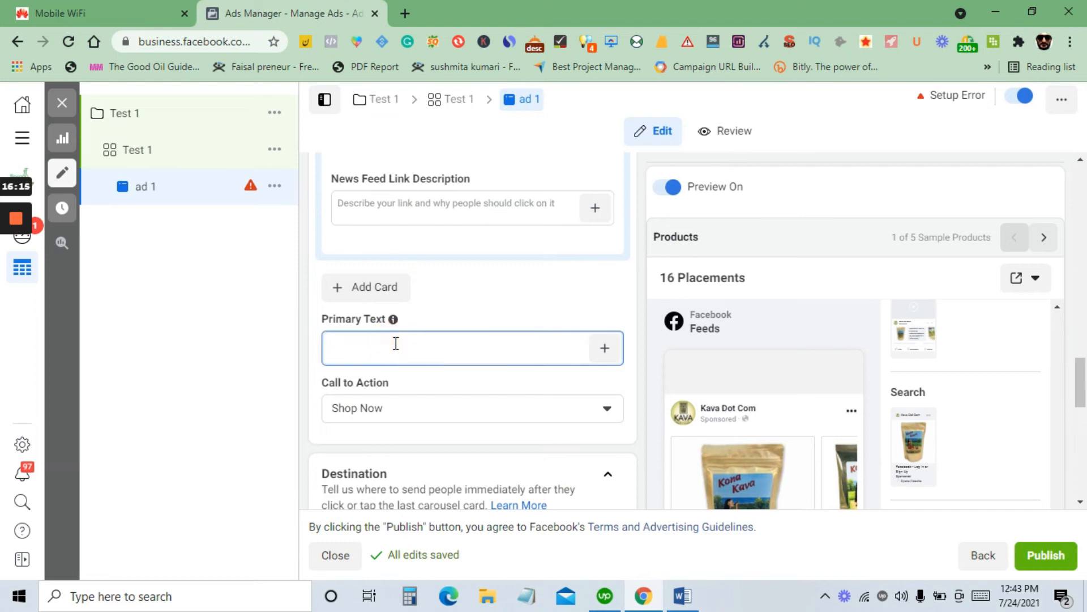
pyautogui.hotkey('ctrl', 'v')
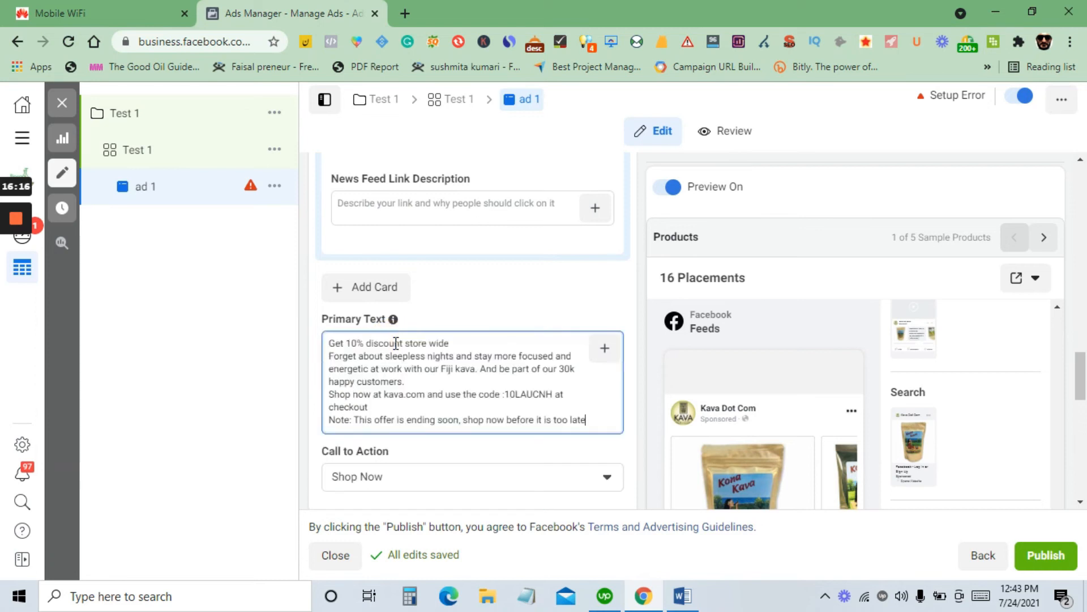
# Insert blank lines in the Primary Text to separate the offer, benefit, shop-now and note paragraphs
pyautogui.click(458, 344)
pyautogui.press('Return')
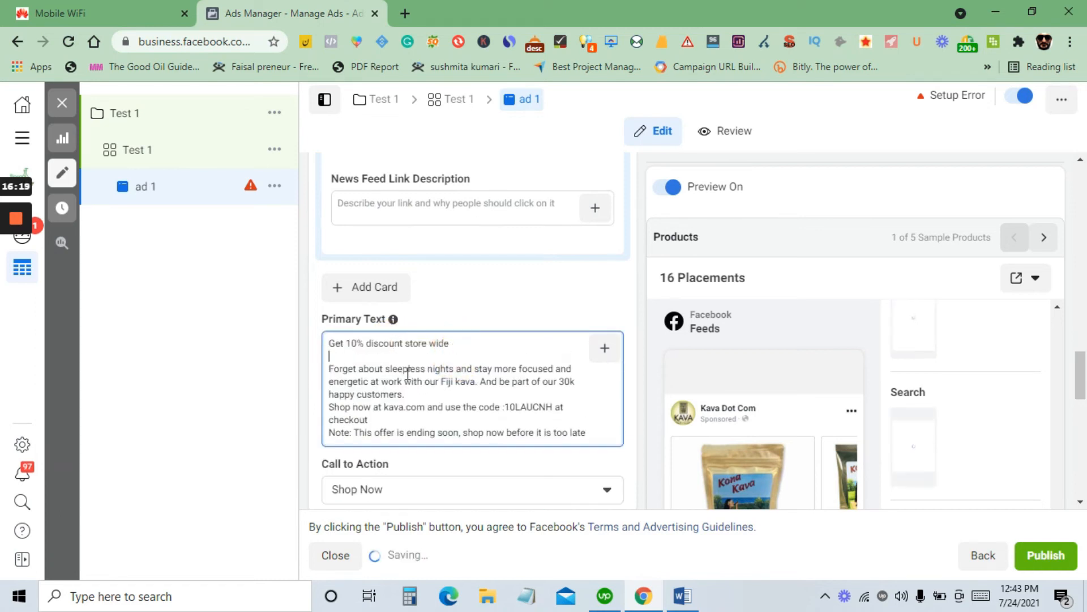
pyautogui.click(413, 392)
pyautogui.press('Return')
pyautogui.click(394, 443)
pyautogui.click(389, 431)
pyautogui.press('Return')
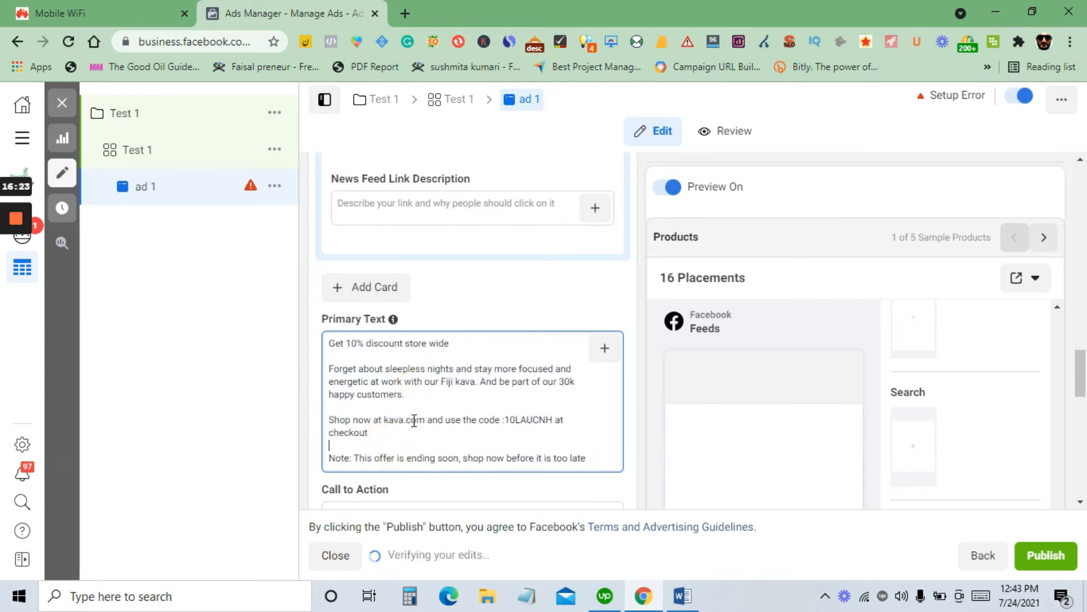
# Review the Ad Creative settings, covering the catalog, product set, slideshow option, headline, link description and primary text
pyautogui.scroll(-6, 473, 353)
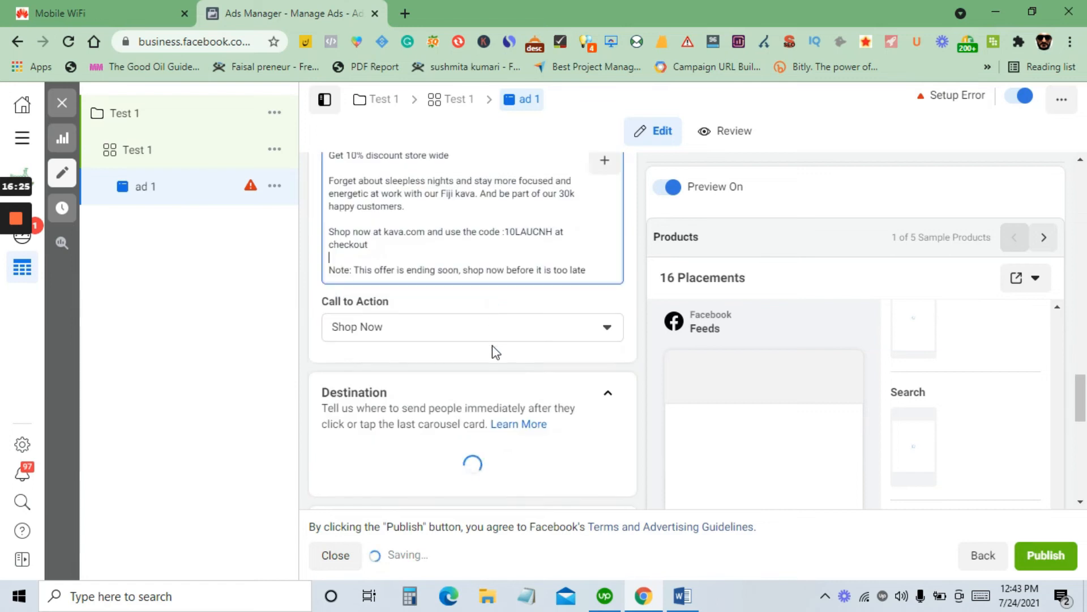
pyautogui.scroll(10, 538, 358)
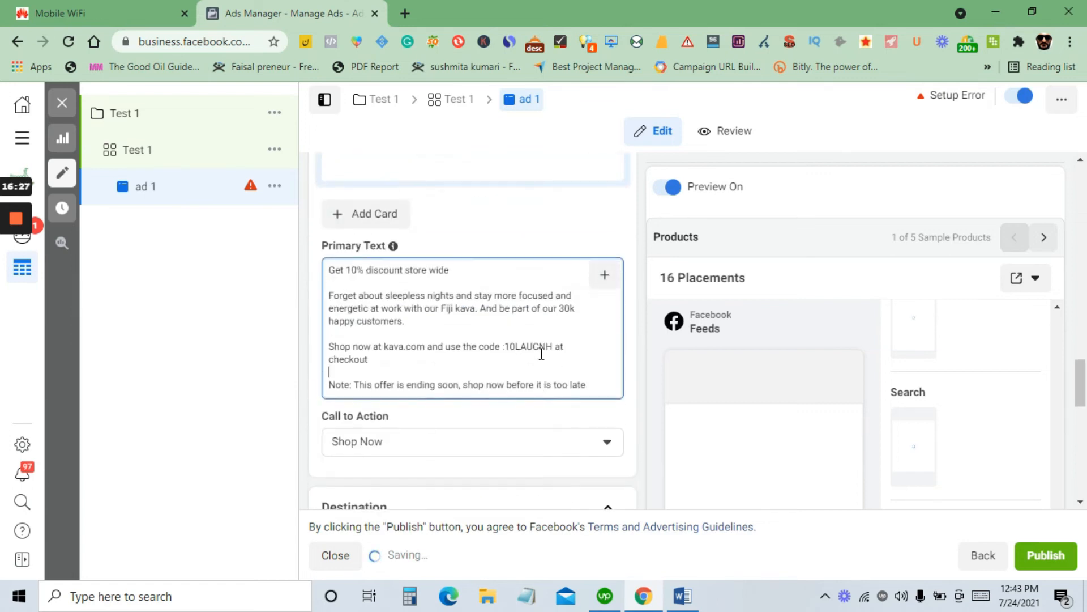
pyautogui.scroll(8, 435, 280)
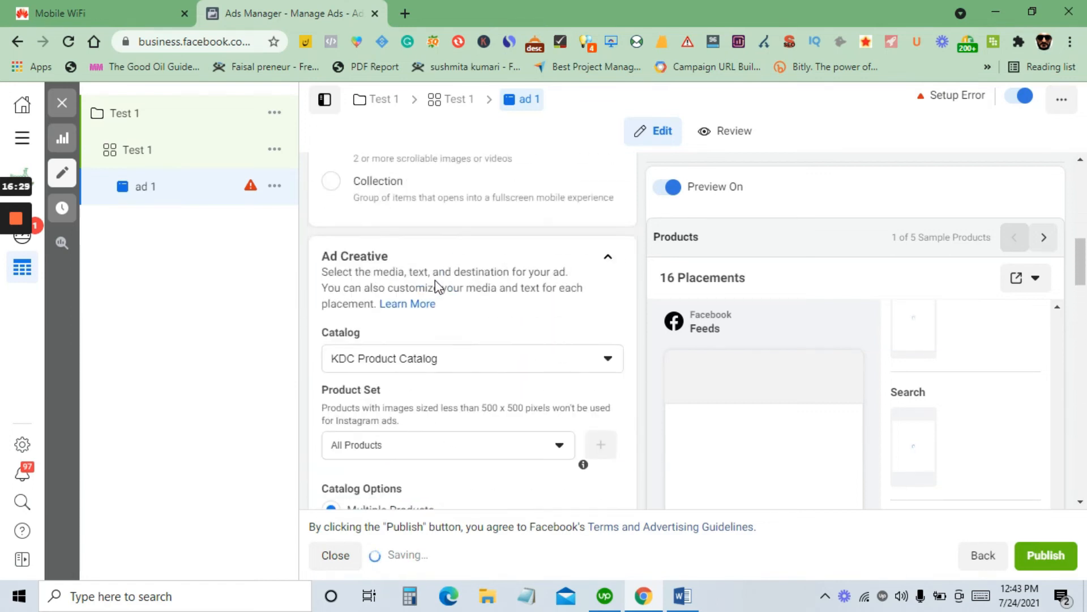
pyautogui.scroll(-2, 413, 266)
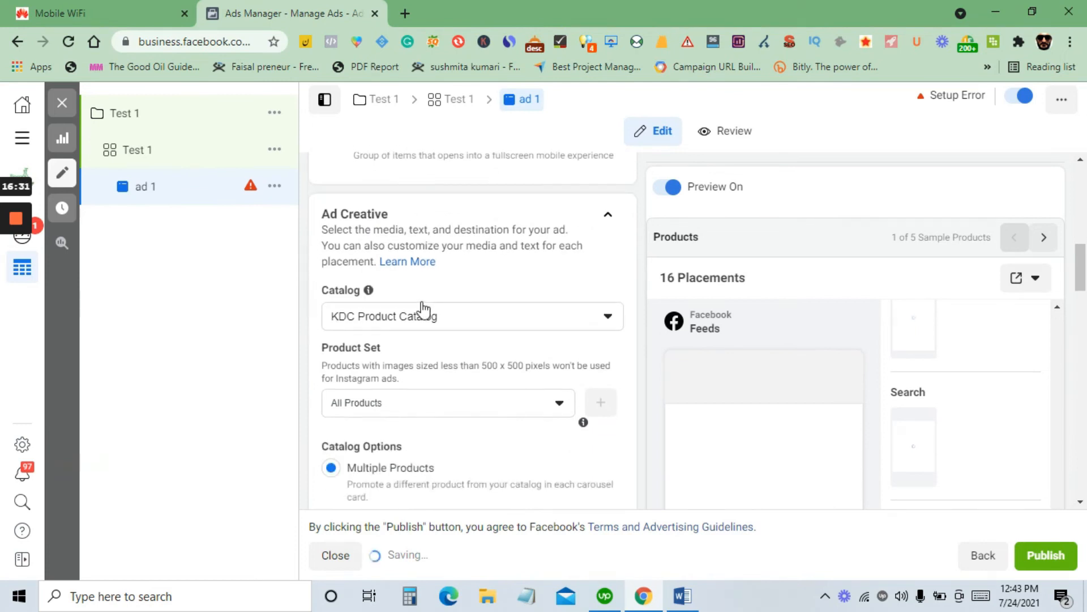
pyautogui.scroll(-2, 426, 333)
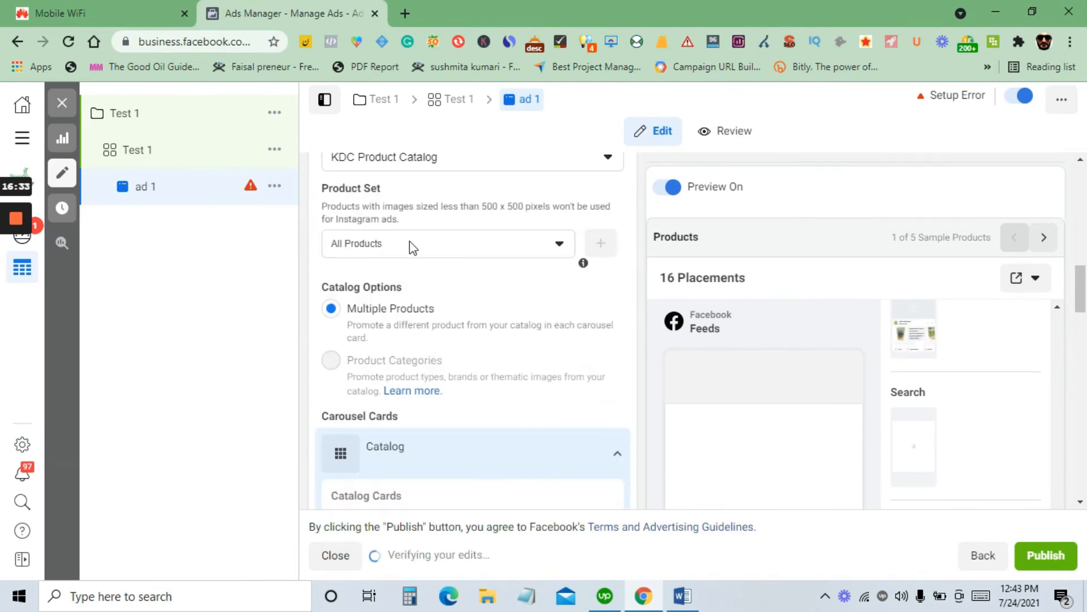
pyautogui.scroll(-2, 427, 298)
pyautogui.scroll(-3, 434, 317)
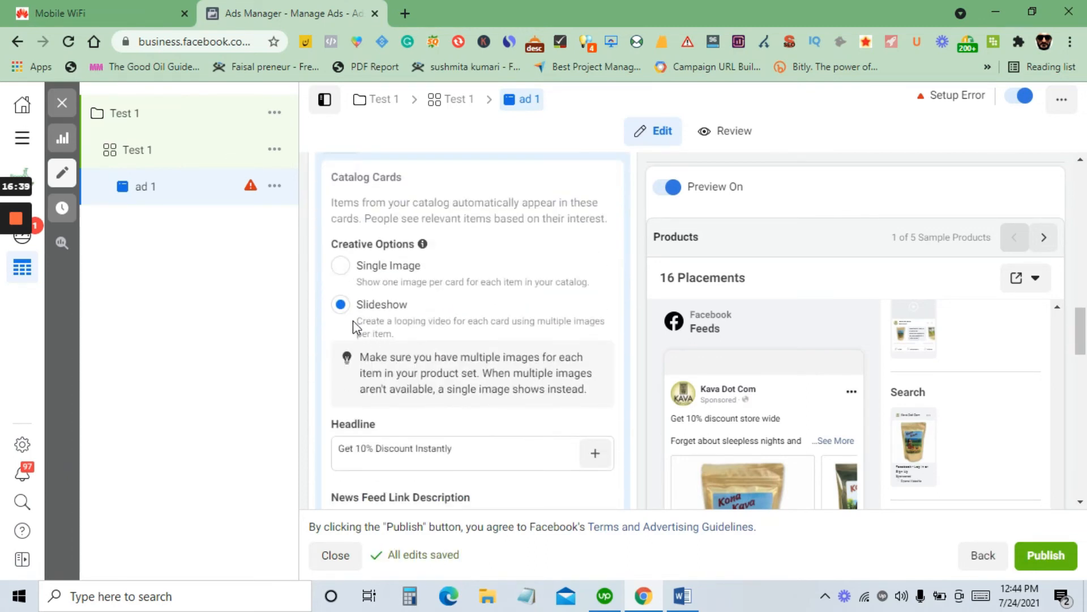
pyautogui.scroll(-1, 415, 335)
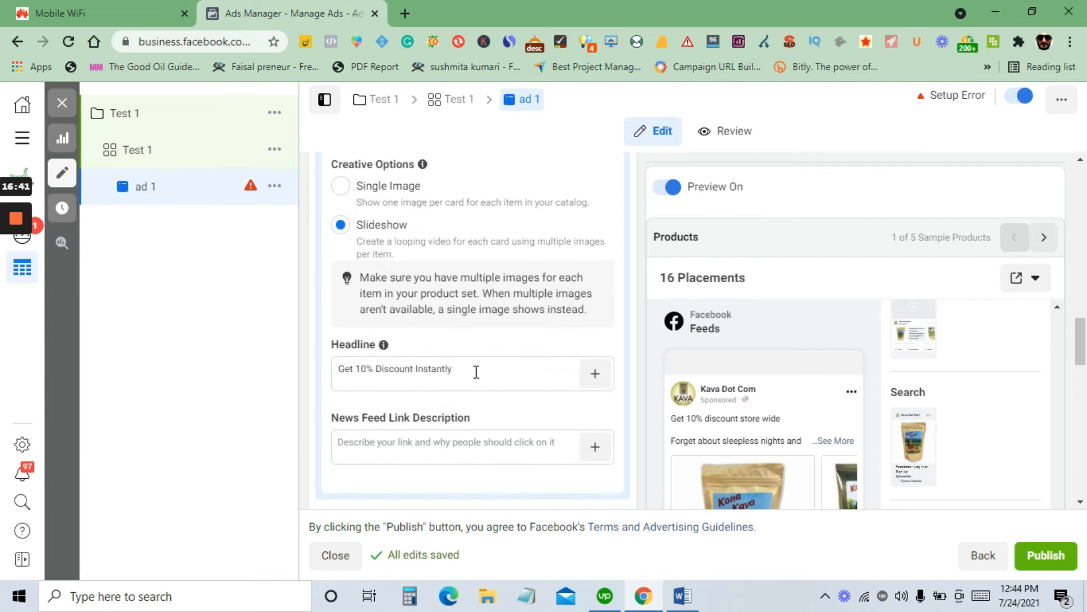
pyautogui.scroll(-1, 477, 372)
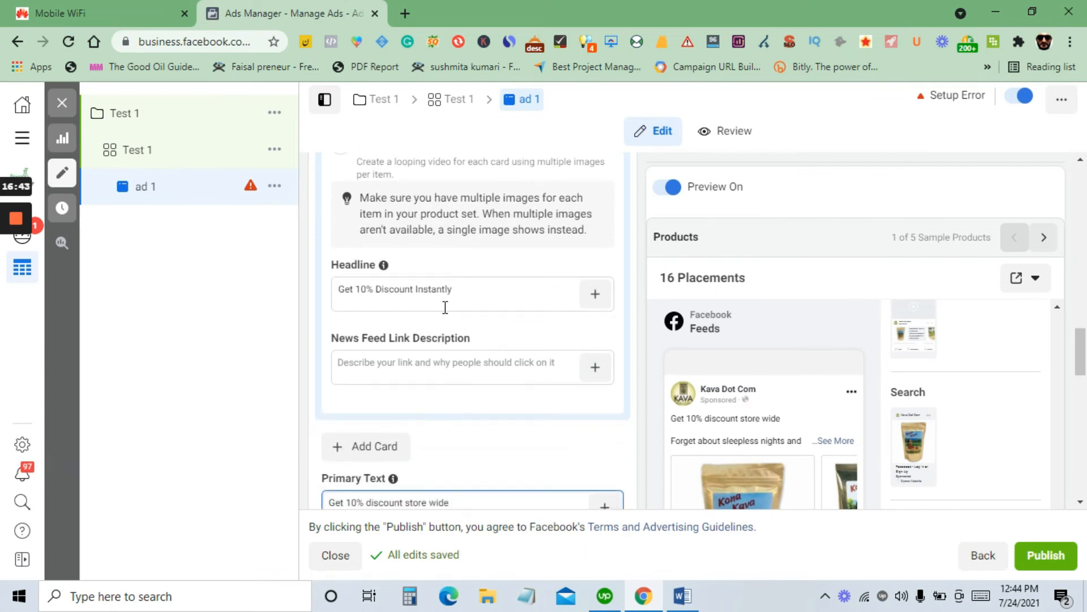
pyautogui.scroll(-1, 391, 314)
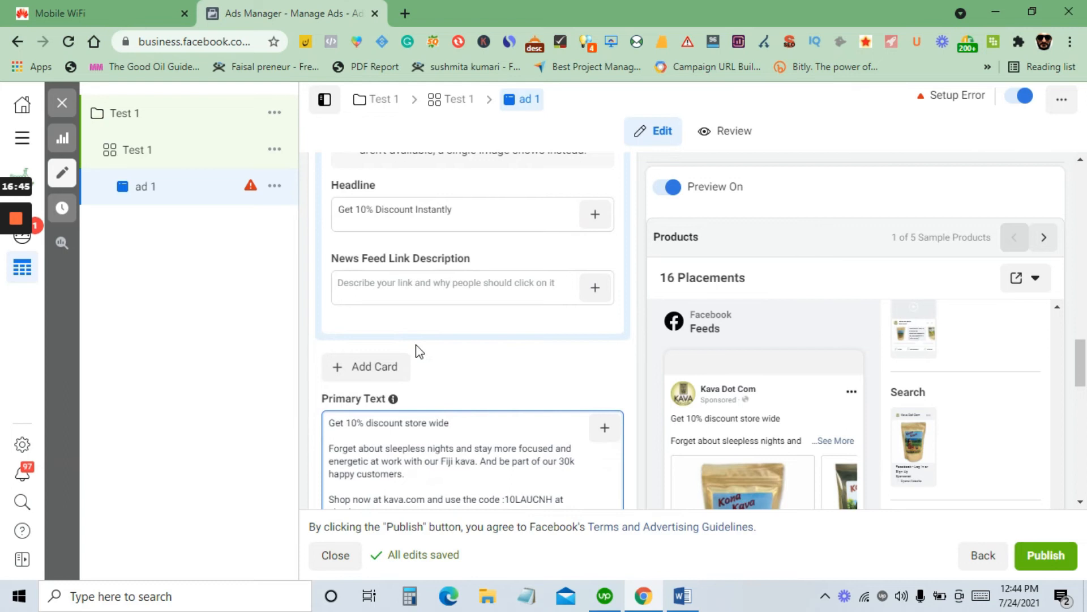
pyautogui.scroll(-1, 418, 351)
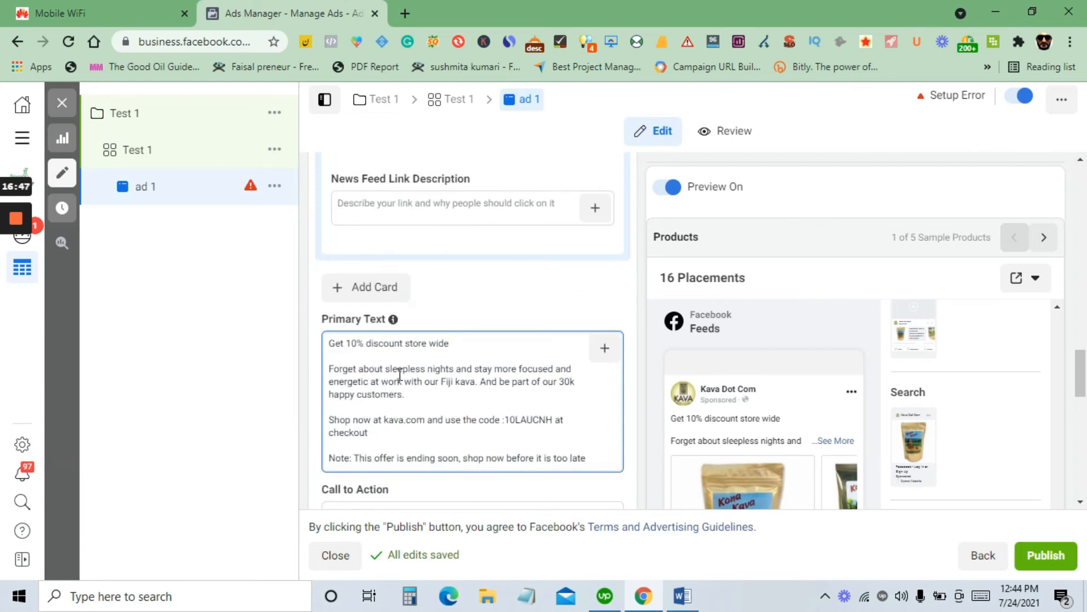
# Look through the available Call to Action options for the ad, from No Button to Send WhatsApp Message, without choosing another
pyautogui.scroll(-4, 396, 368)
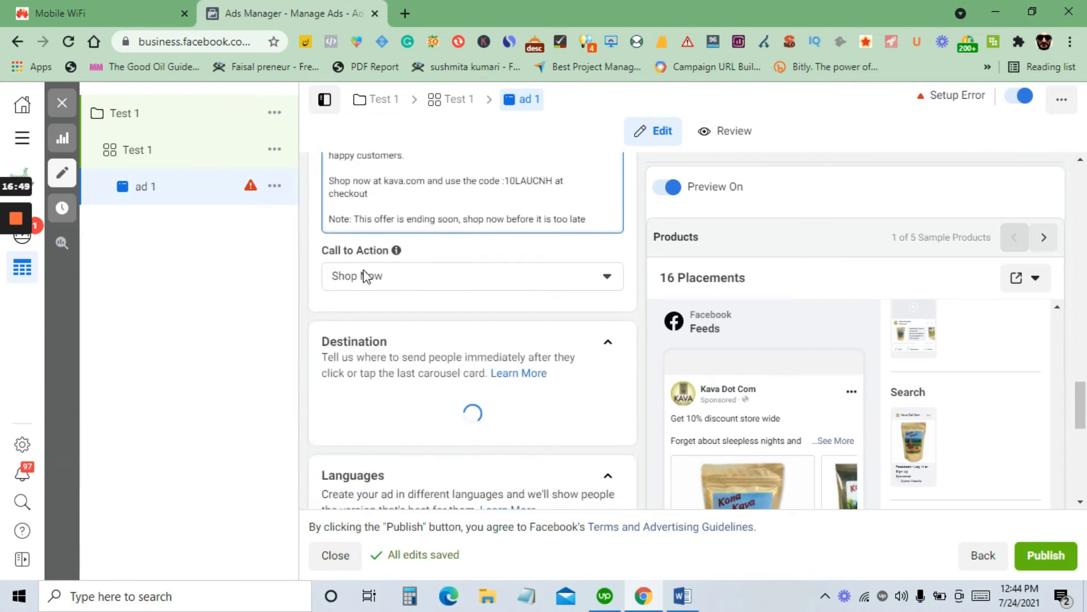
pyautogui.click(436, 280)
pyautogui.click(368, 286)
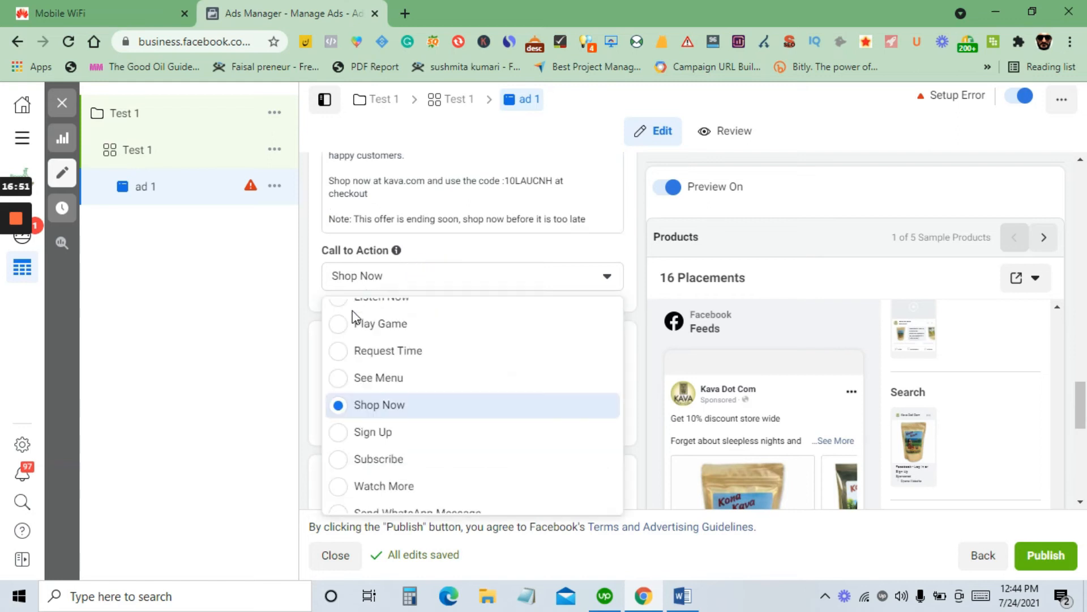
pyautogui.scroll(-1, 415, 474)
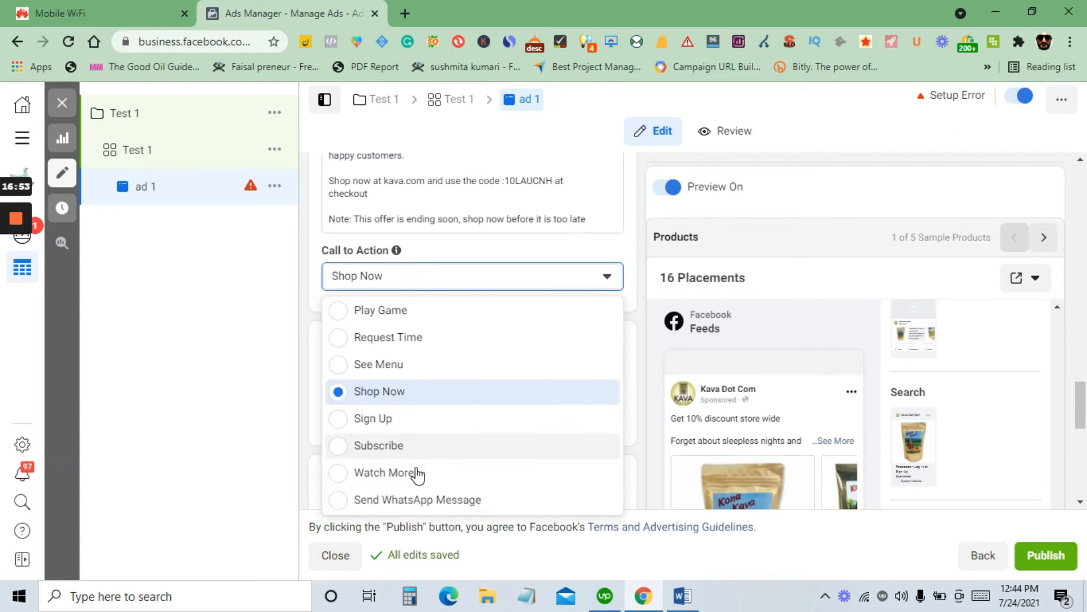
pyautogui.scroll(3, 419, 442)
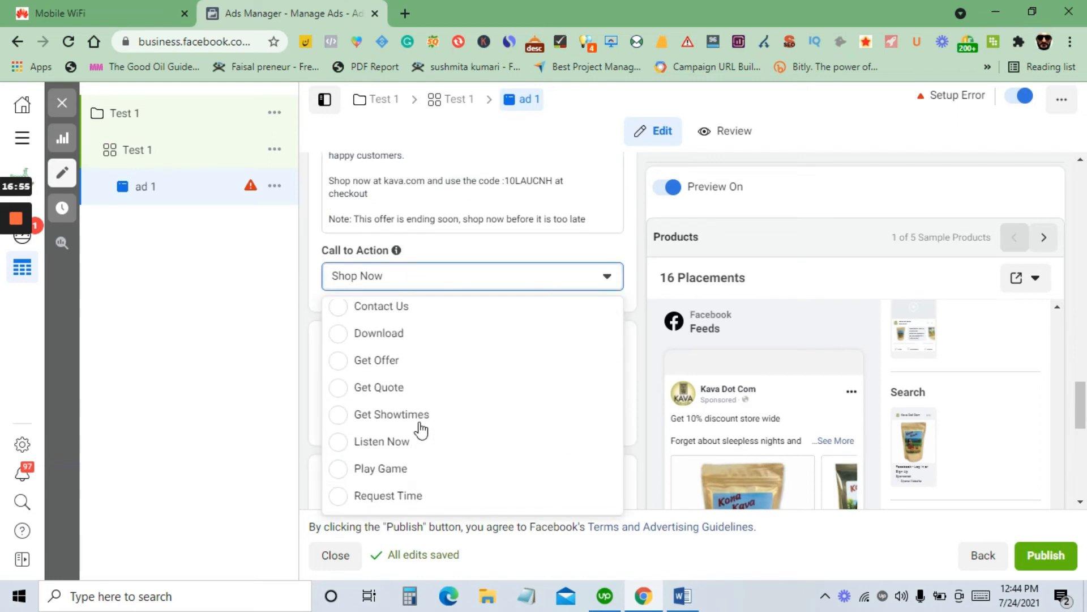
pyautogui.scroll(2, 396, 368)
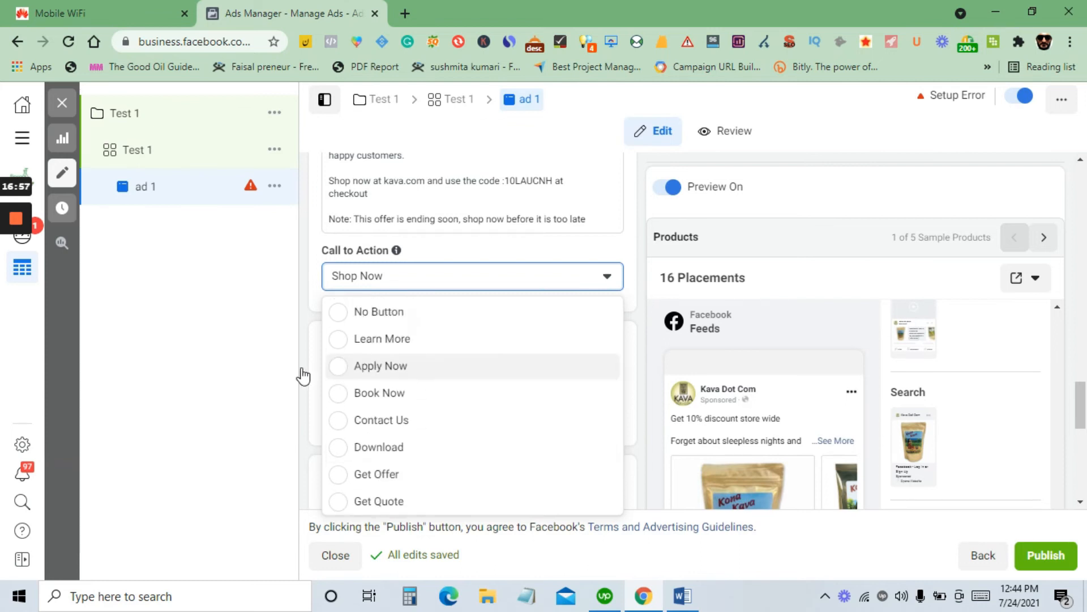
pyautogui.click(215, 407)
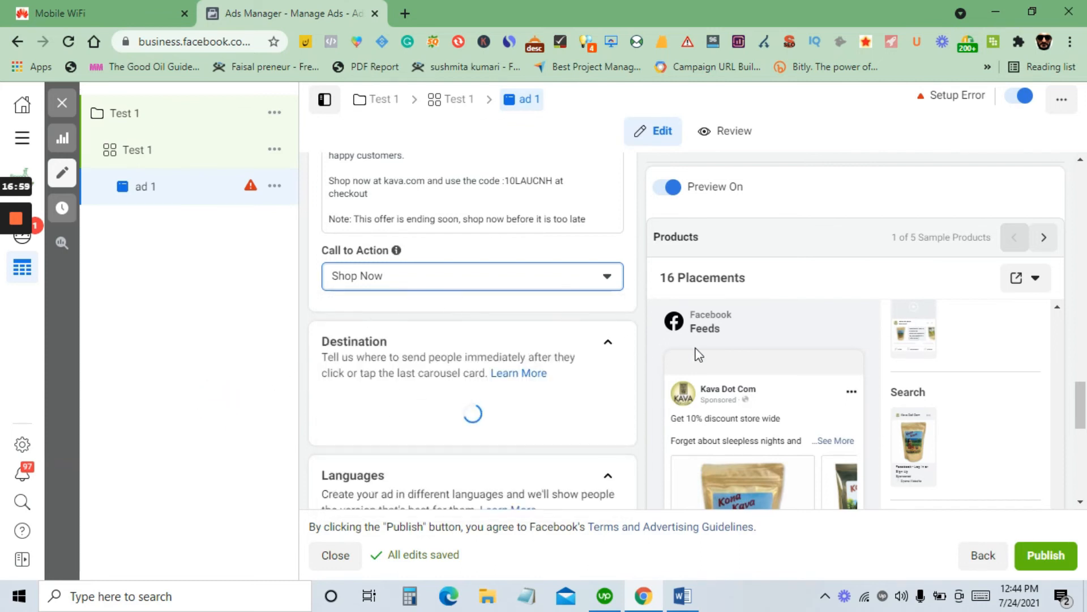
# Review the ad's Destination, Languages and Tracking sections, including website events, app events and URL parameters
pyautogui.scroll(-3, 780, 372)
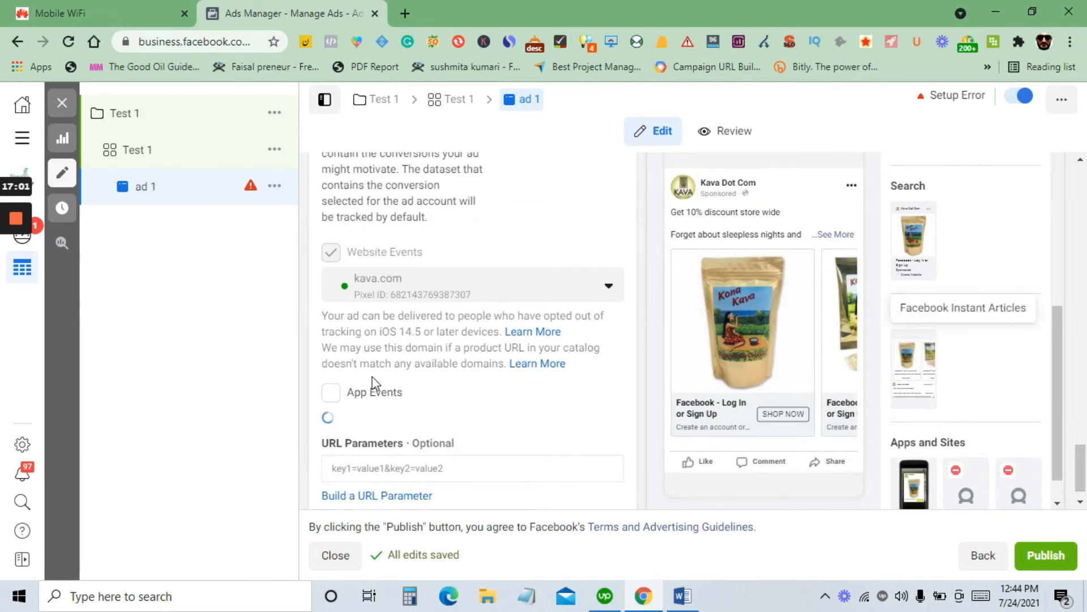
pyautogui.scroll(5, 372, 376)
pyautogui.scroll(1, 419, 374)
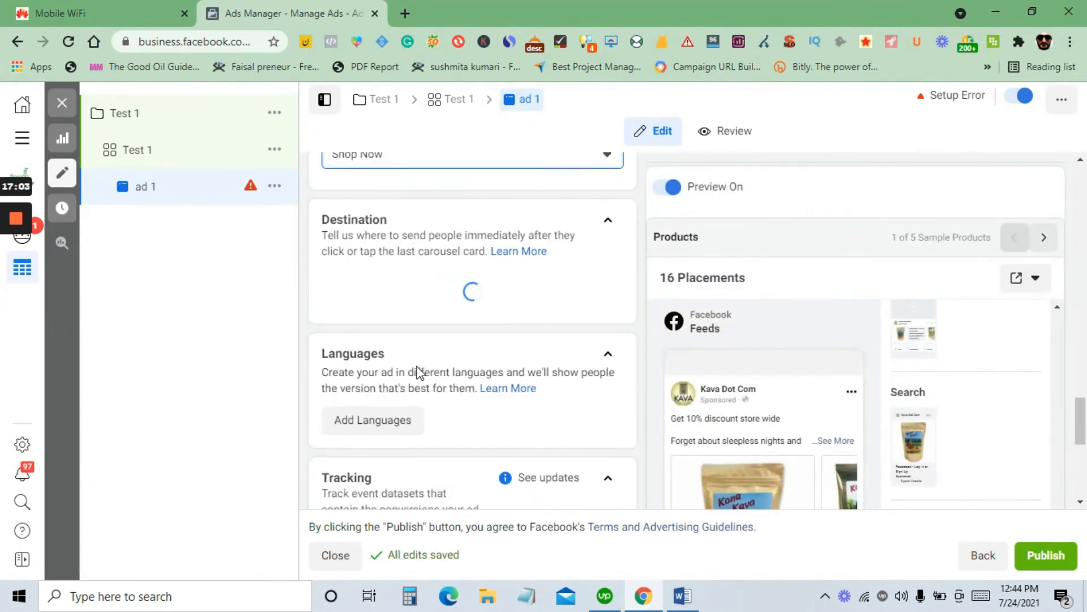
pyautogui.scroll(-4, 417, 372)
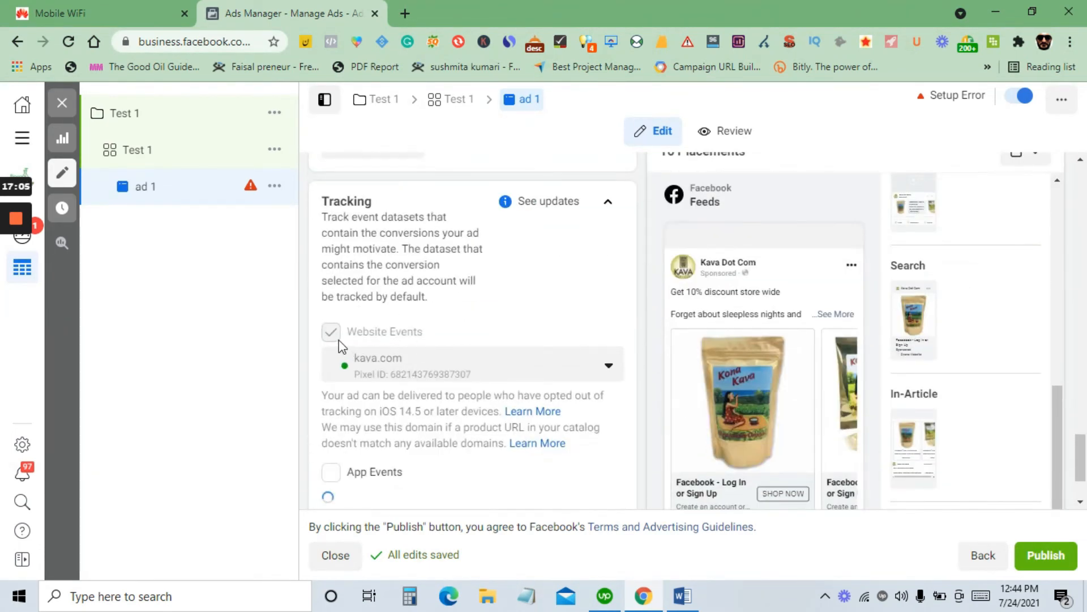
pyautogui.scroll(-1, 414, 375)
pyautogui.scroll(-2, 414, 376)
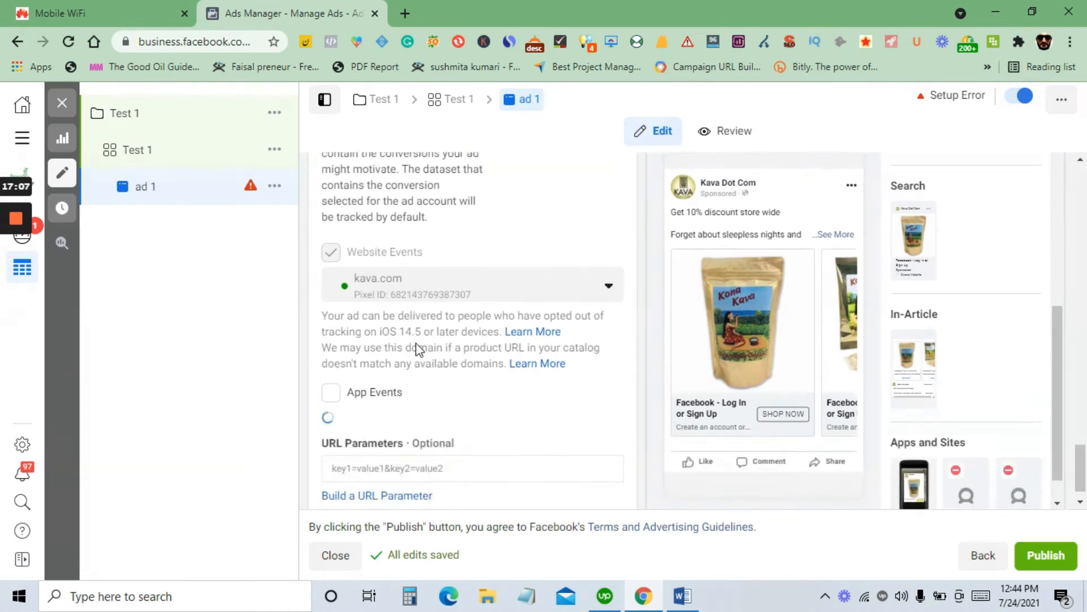
pyautogui.scroll(-1, 414, 363)
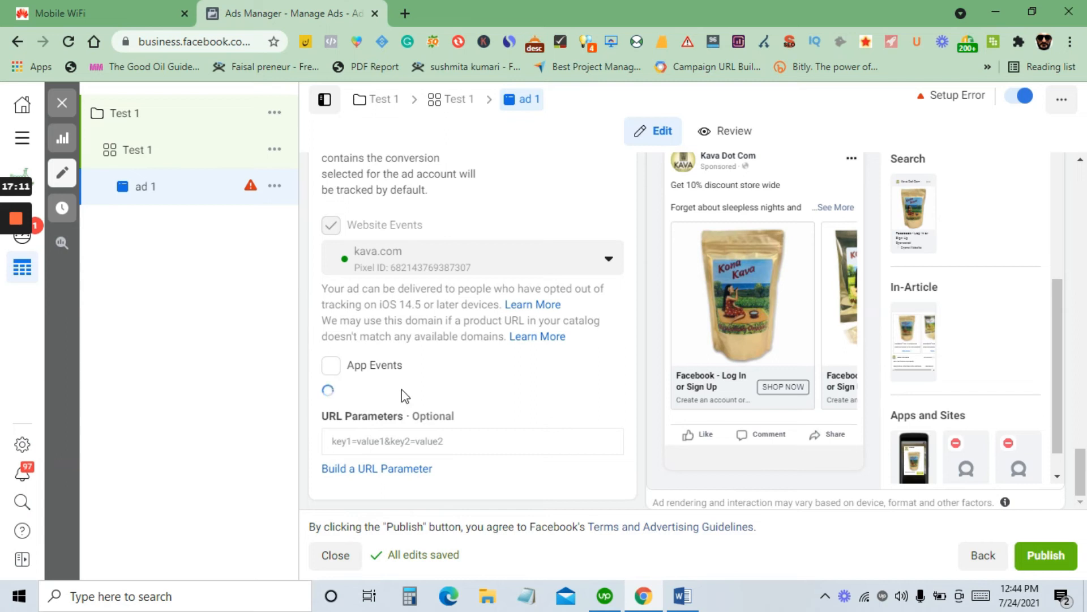
pyautogui.scroll(5, 402, 389)
pyautogui.scroll(10, 403, 389)
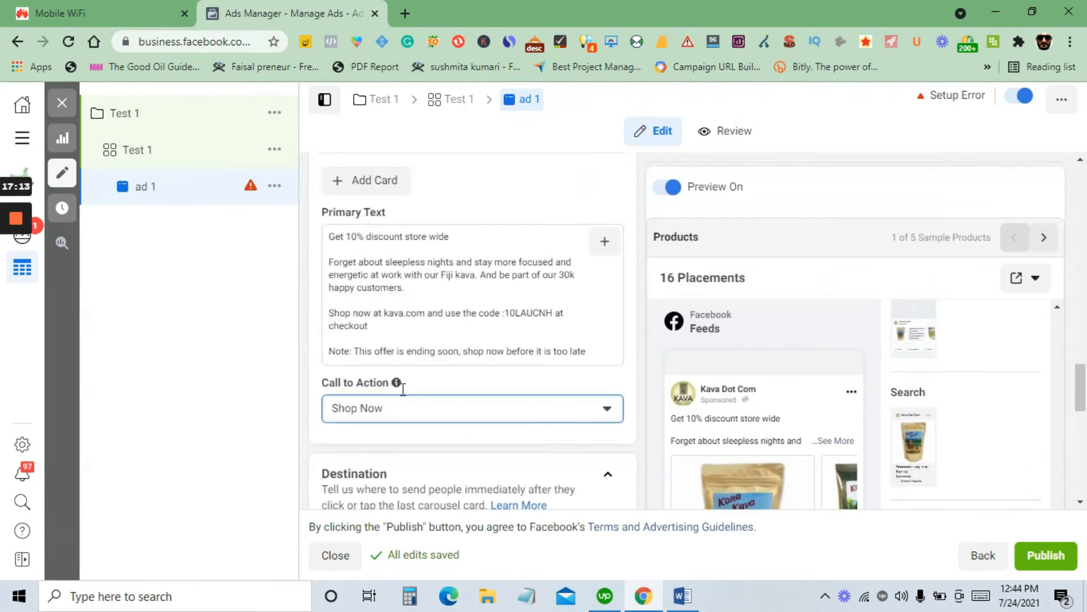
# Review the ad's name, identity, format and creative settings, and show the full ad text in the Facebook Feeds preview
pyautogui.scroll(10, 462, 356)
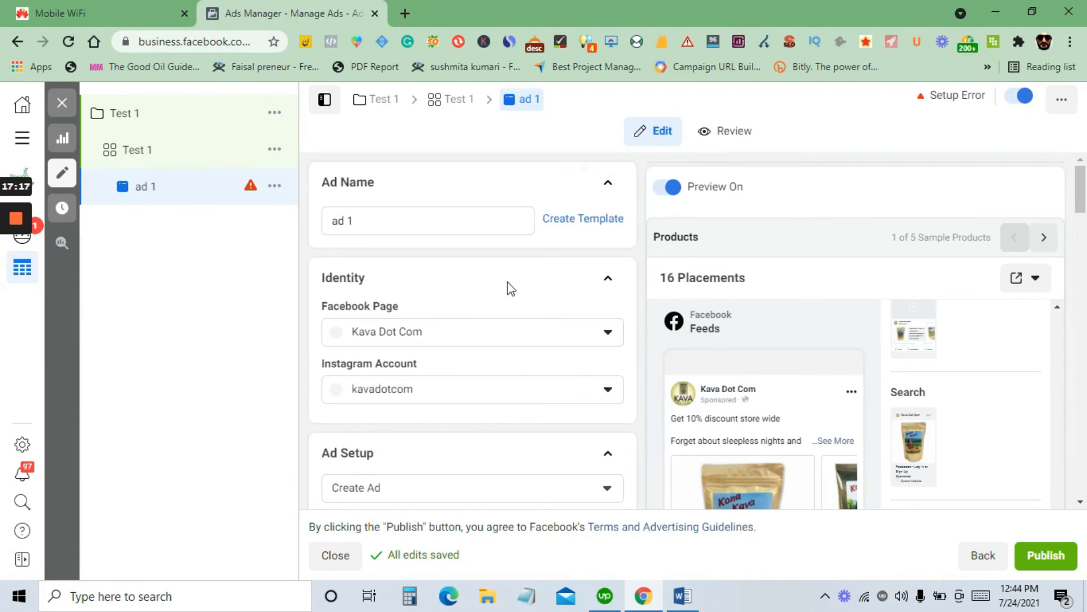
pyautogui.scroll(-4, 483, 250)
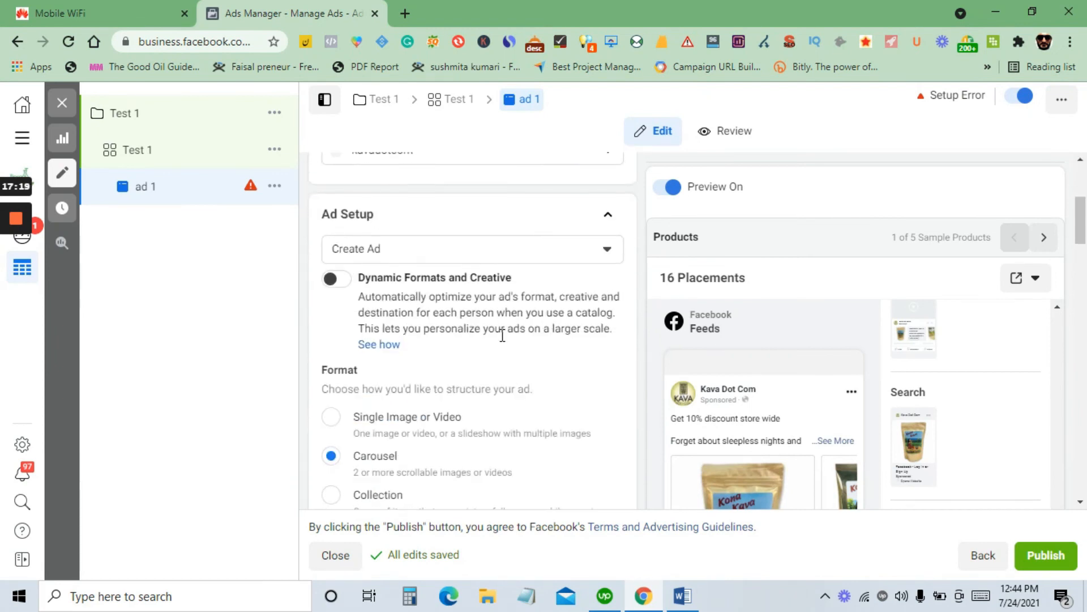
pyautogui.scroll(-3, 564, 360)
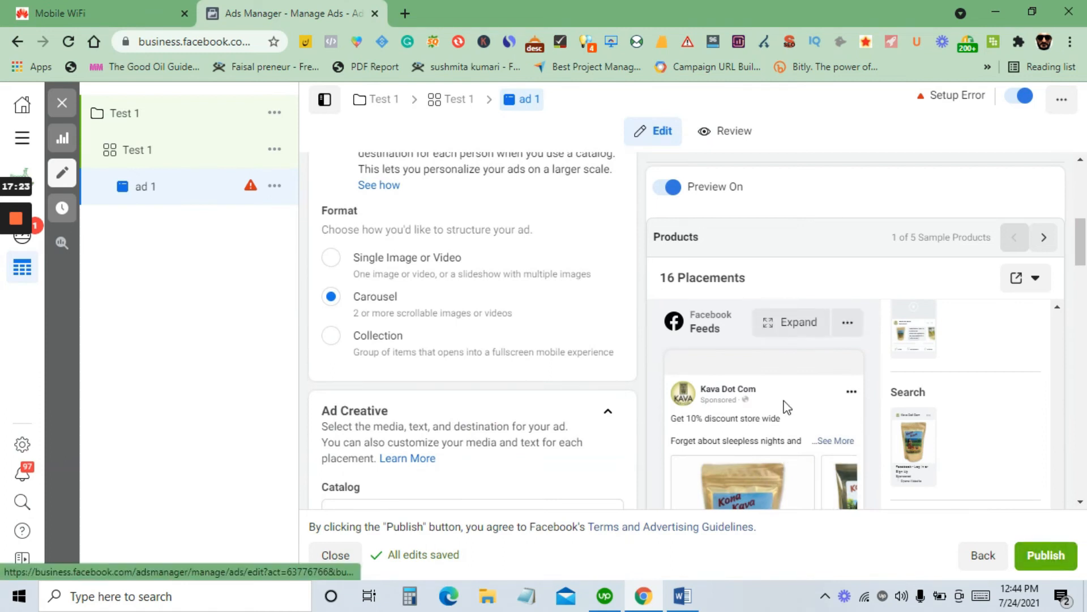
pyautogui.scroll(-3, 793, 399)
pyautogui.click(842, 447)
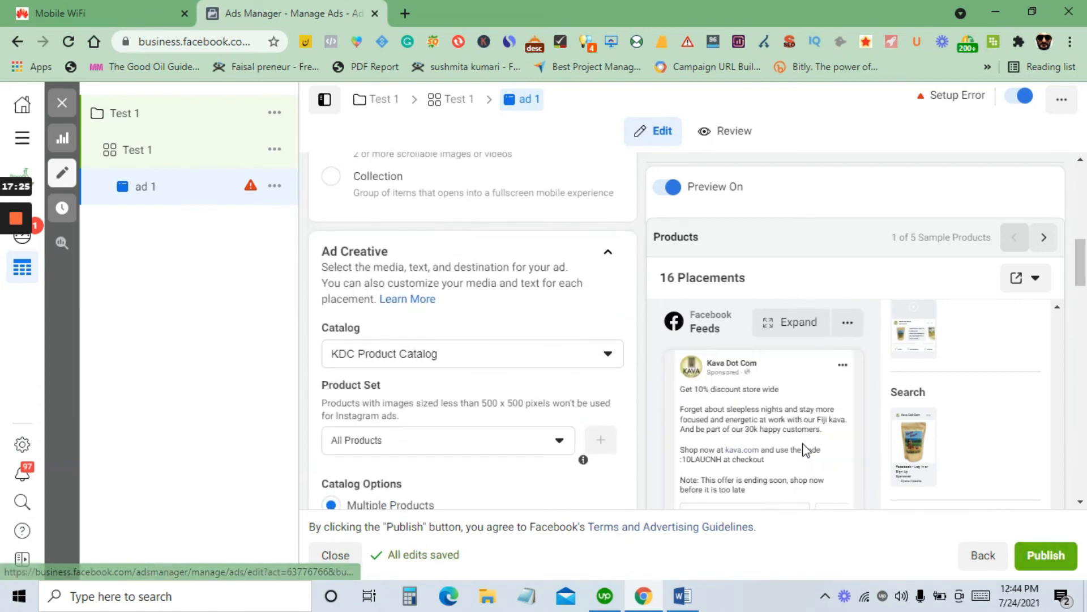
pyautogui.scroll(-10, 804, 444)
pyautogui.scroll(-5, 1023, 369)
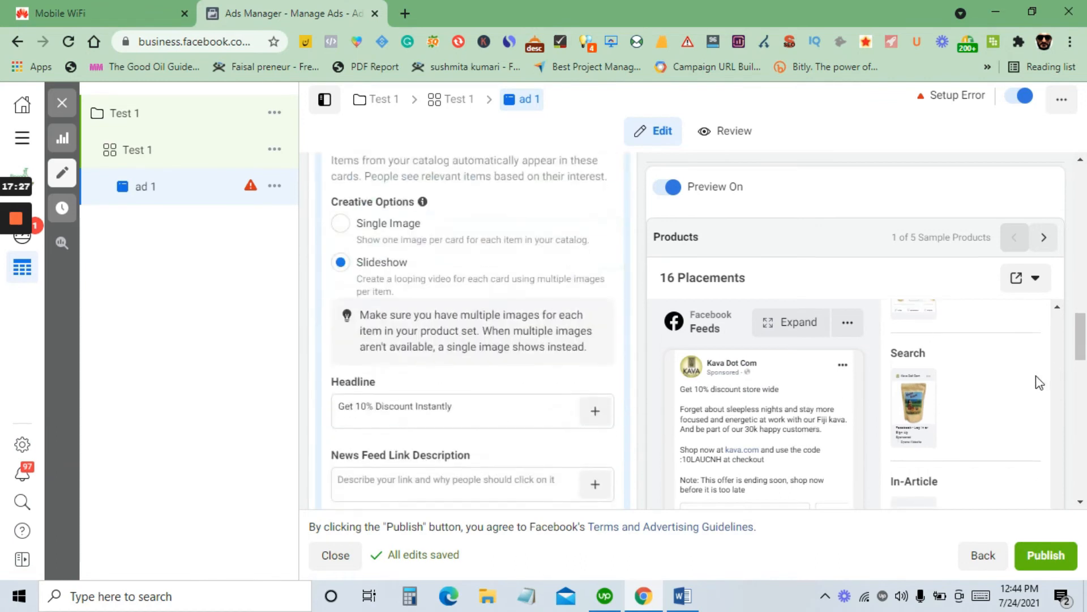
# Open the enlarged Mobile News Feed preview of the ad and show its full primary text
pyautogui.click(787, 323)
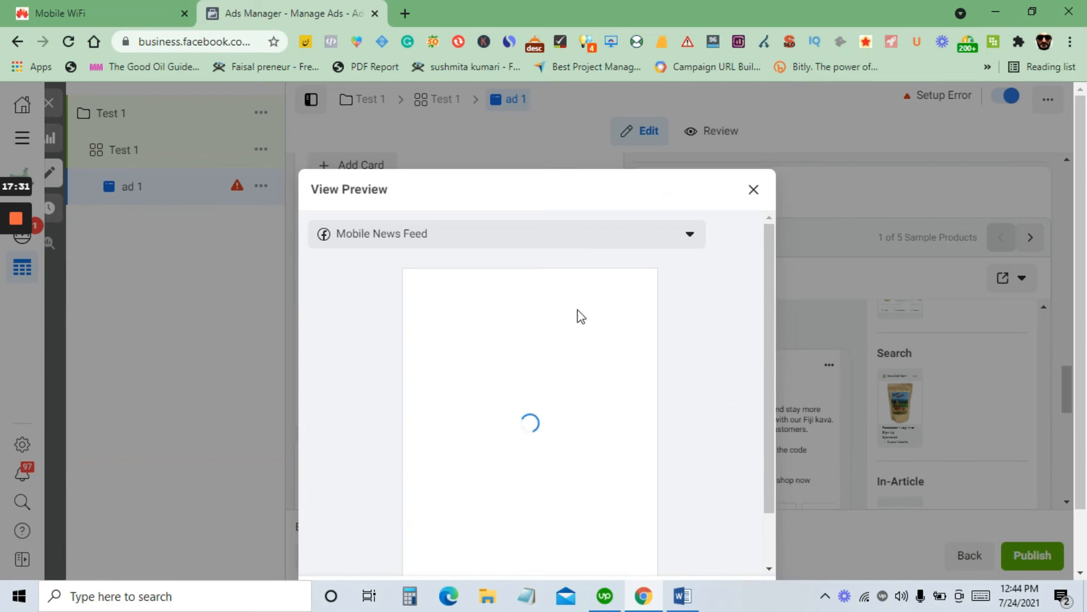
pyautogui.scroll(-2, 564, 334)
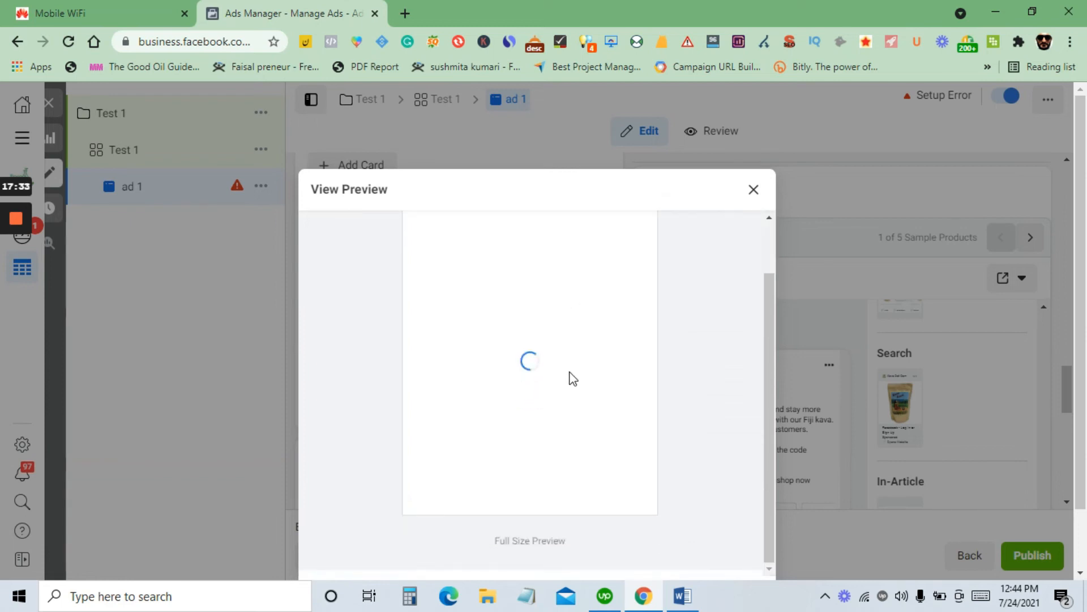
pyautogui.scroll(-2, 569, 372)
pyautogui.scroll(3, 571, 378)
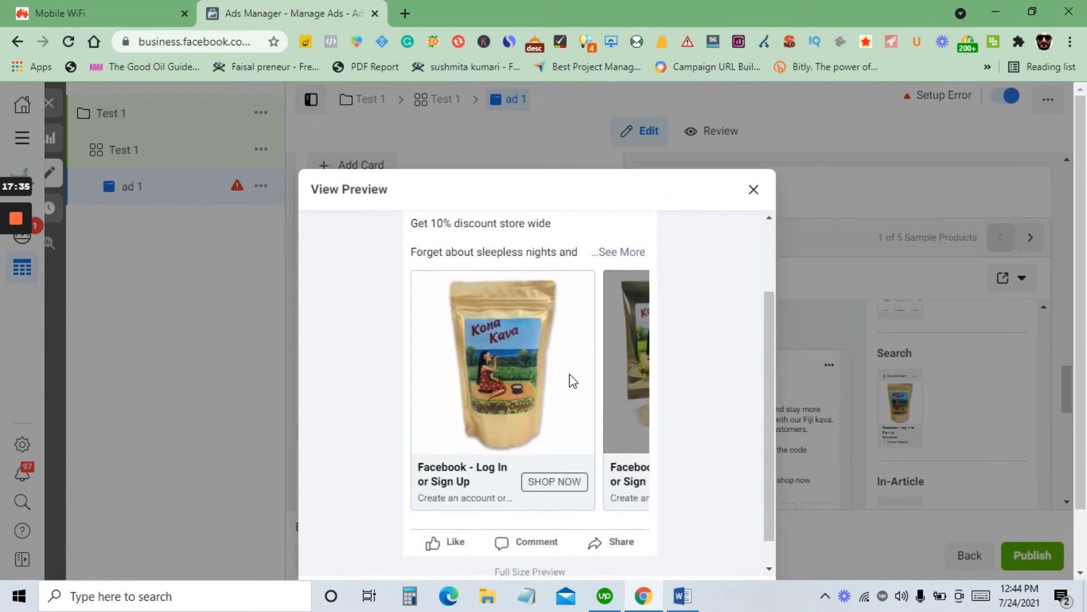
pyautogui.click(621, 302)
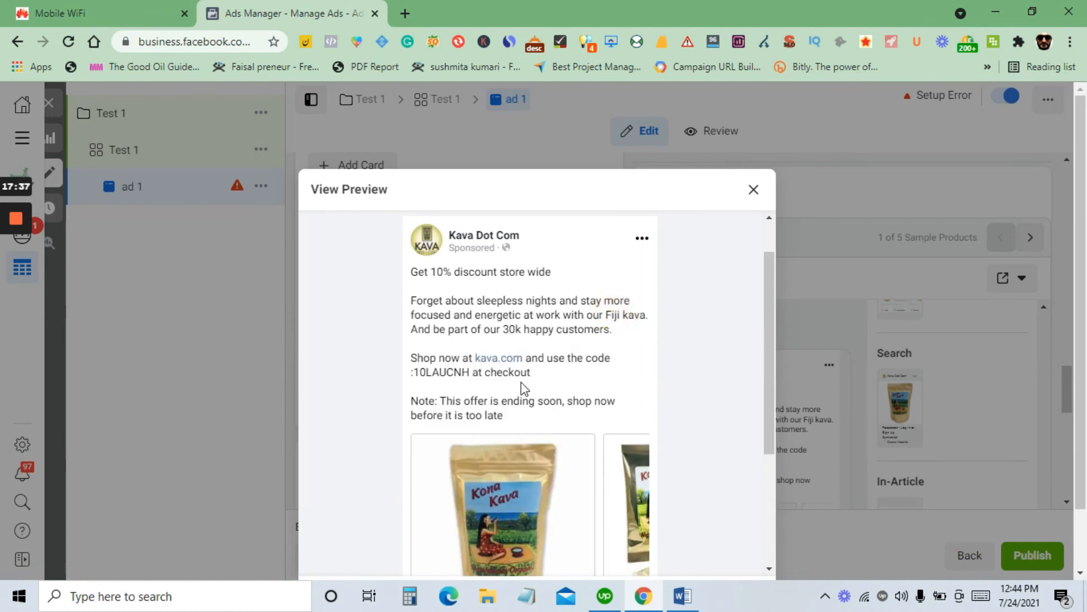
pyautogui.scroll(-1, 632, 460)
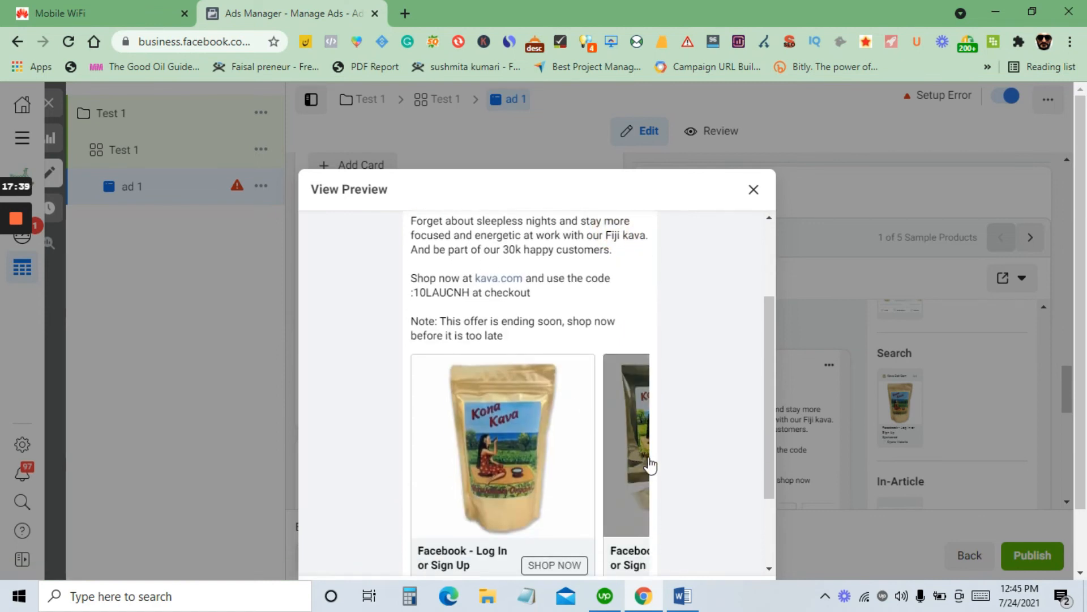
# Browse through the product cards of the carousel in the Mobile News Feed preview
pyautogui.click(634, 459)
pyautogui.click(637, 453)
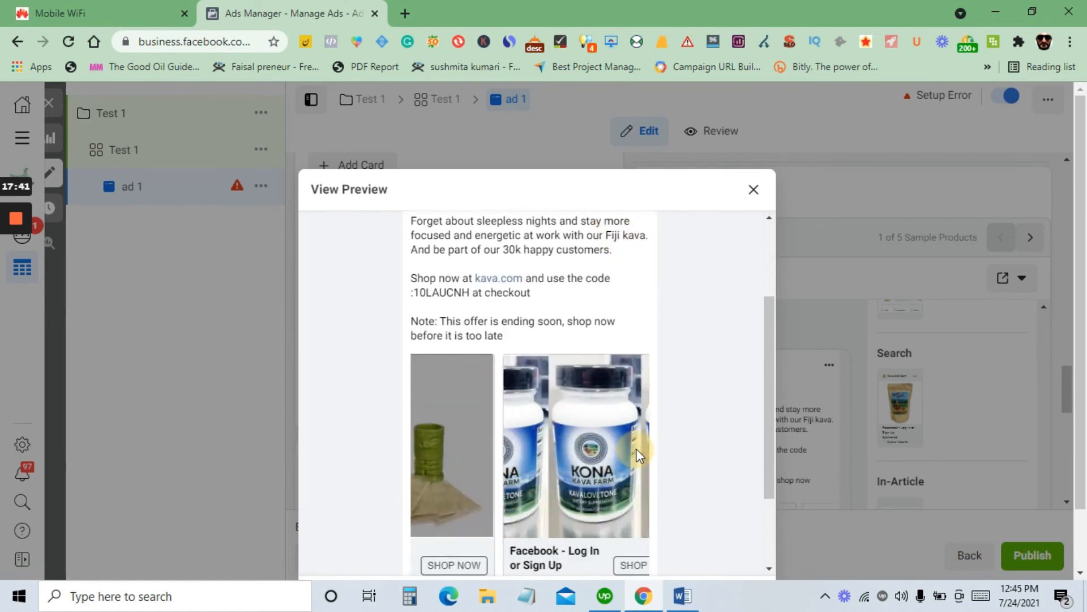
pyautogui.click(636, 448)
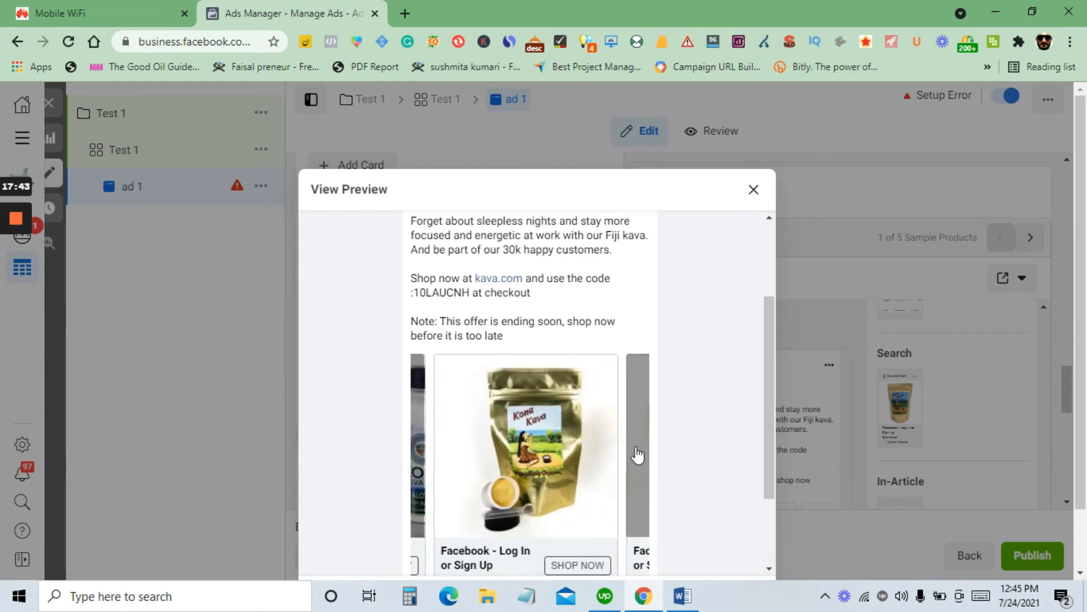
pyautogui.scroll(2, 595, 448)
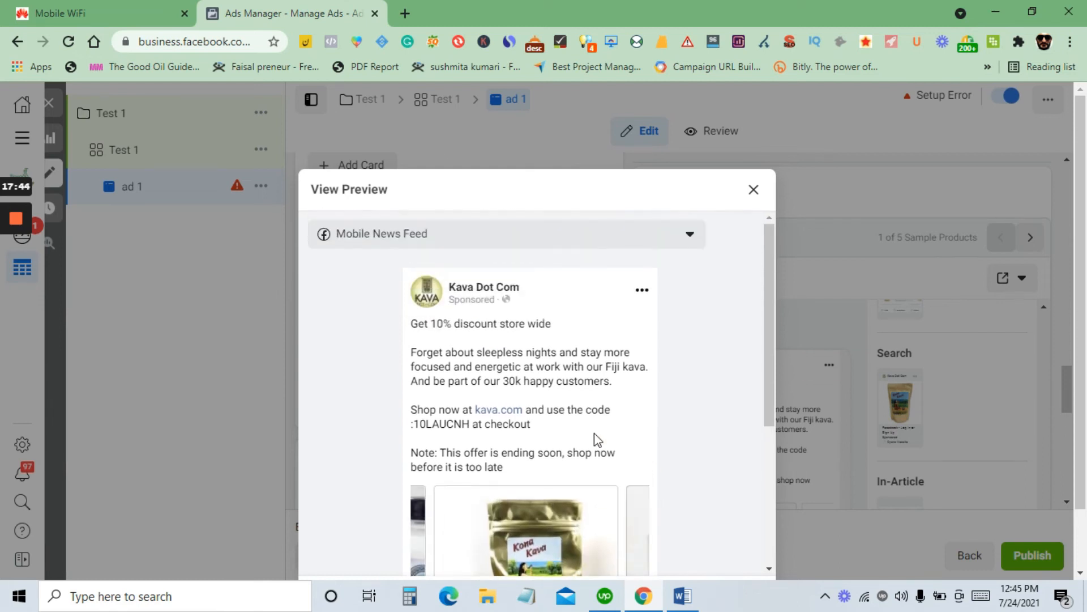
# Switch the enlarged preview to Desktop News Feed and try to show the full ad text
pyautogui.click(492, 234)
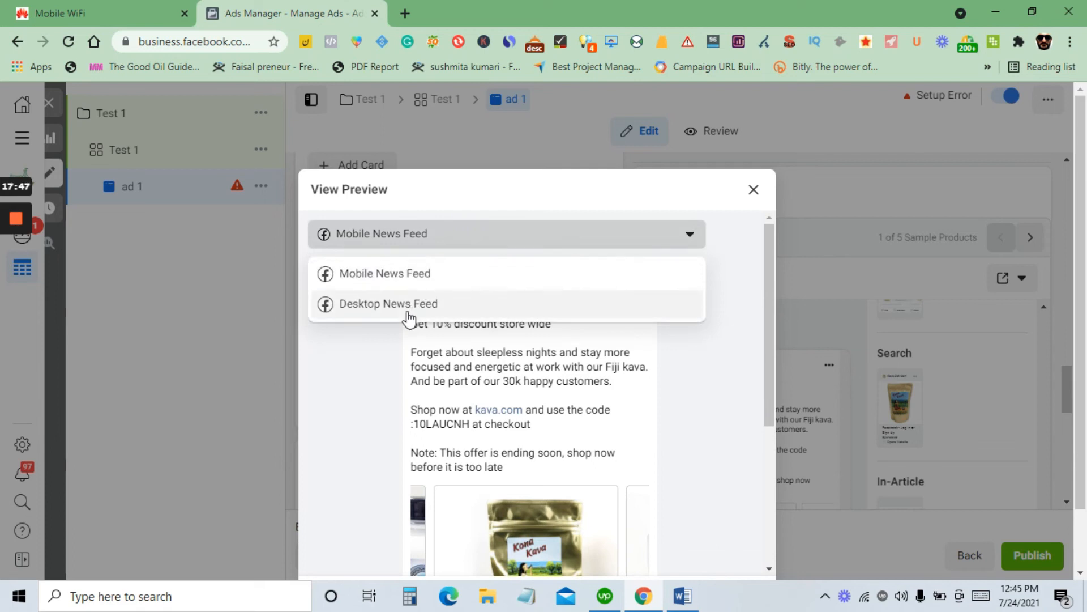
pyautogui.click(405, 305)
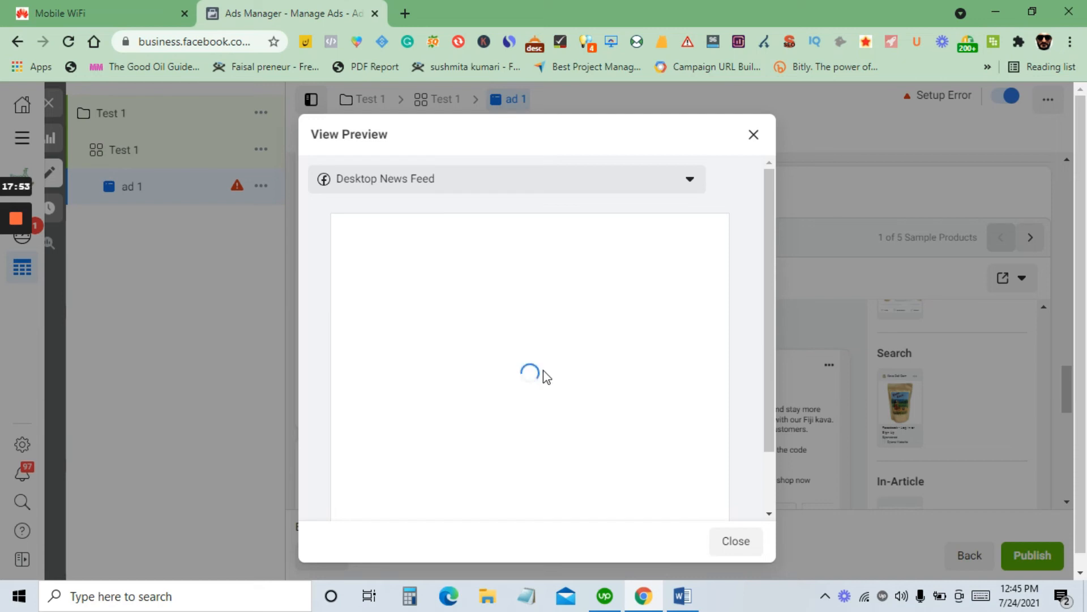
pyautogui.scroll(-2, 545, 371)
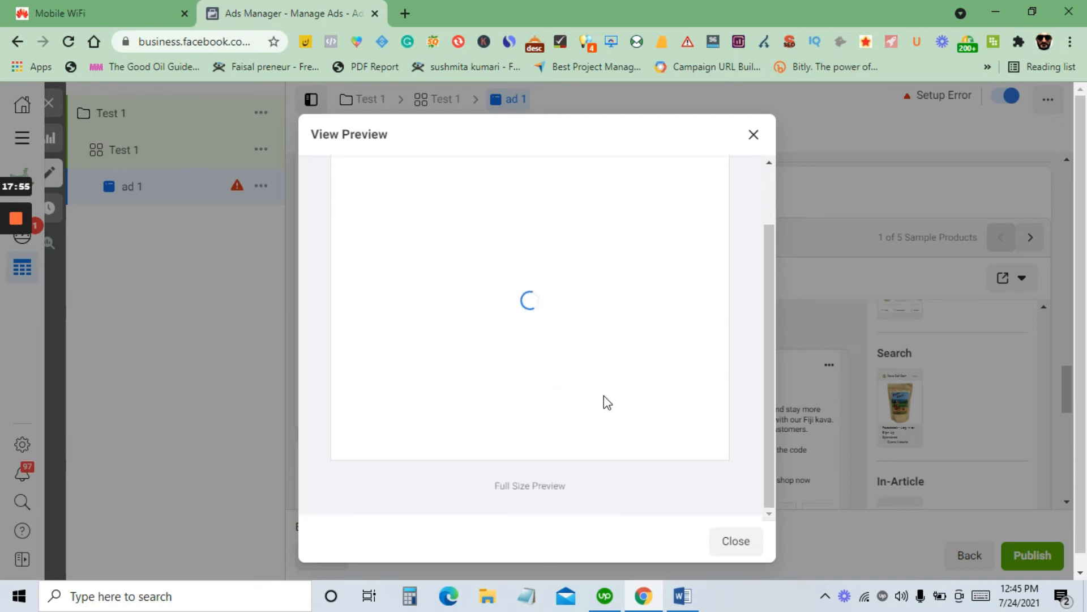
pyautogui.scroll(2, 553, 396)
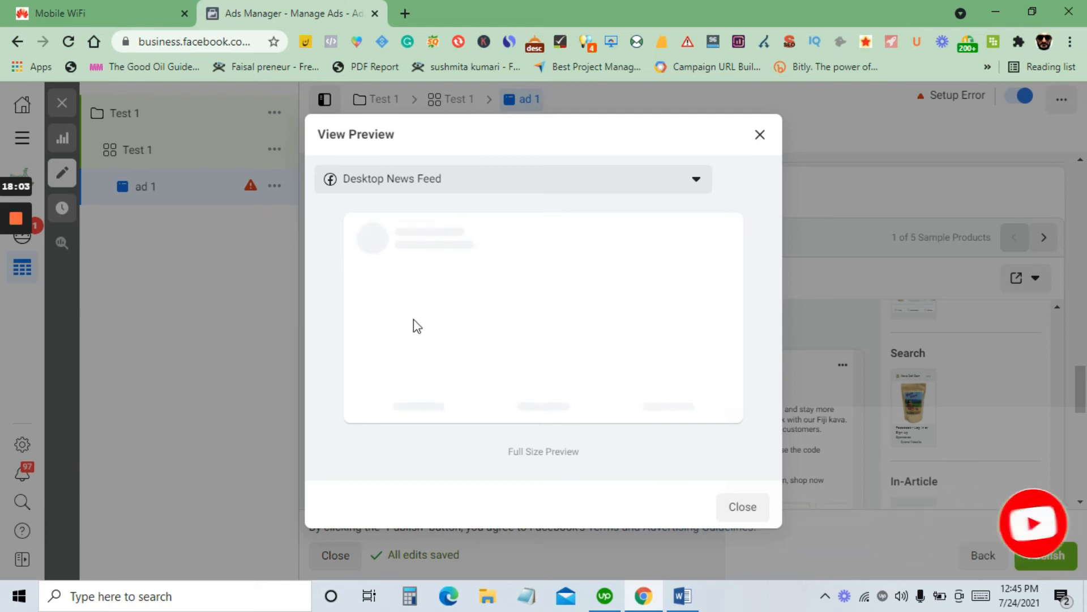
pyautogui.scroll(-5, 498, 407)
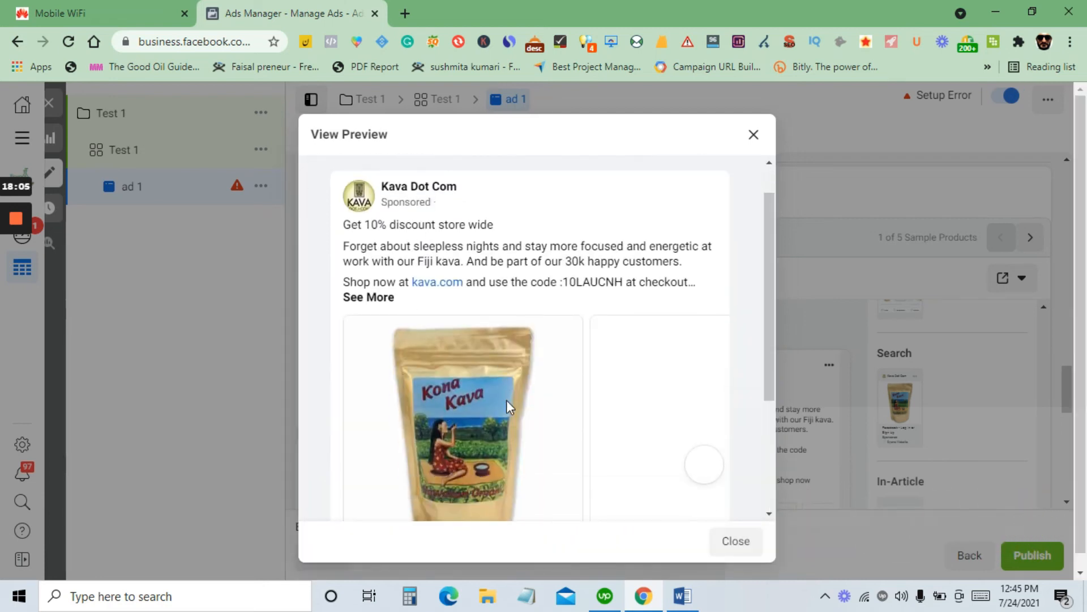
pyautogui.scroll(5, 511, 405)
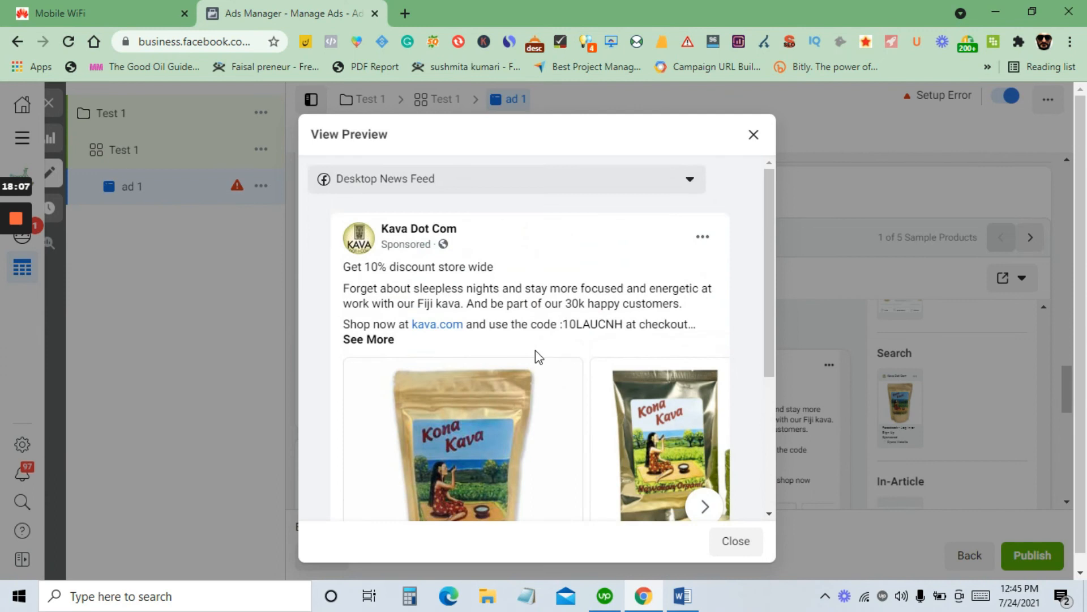
pyautogui.click(384, 340)
pyautogui.click(375, 342)
# Browse through the catalog product cards of the carousel in the Desktop News Feed preview
pyautogui.scroll(-3, 694, 311)
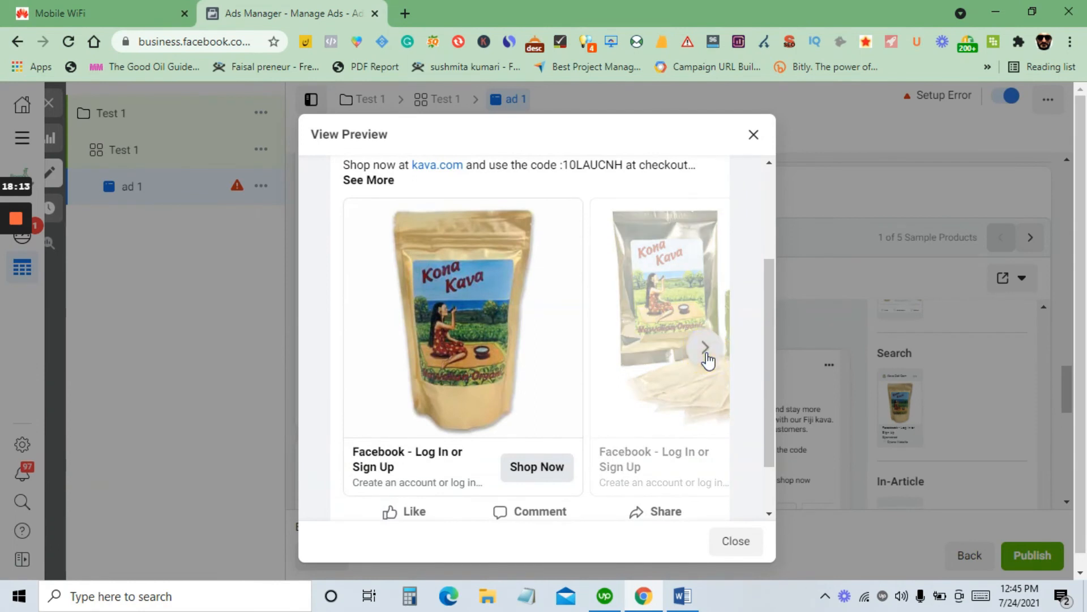
pyautogui.click(706, 358)
pyautogui.click(707, 355)
pyautogui.click(708, 356)
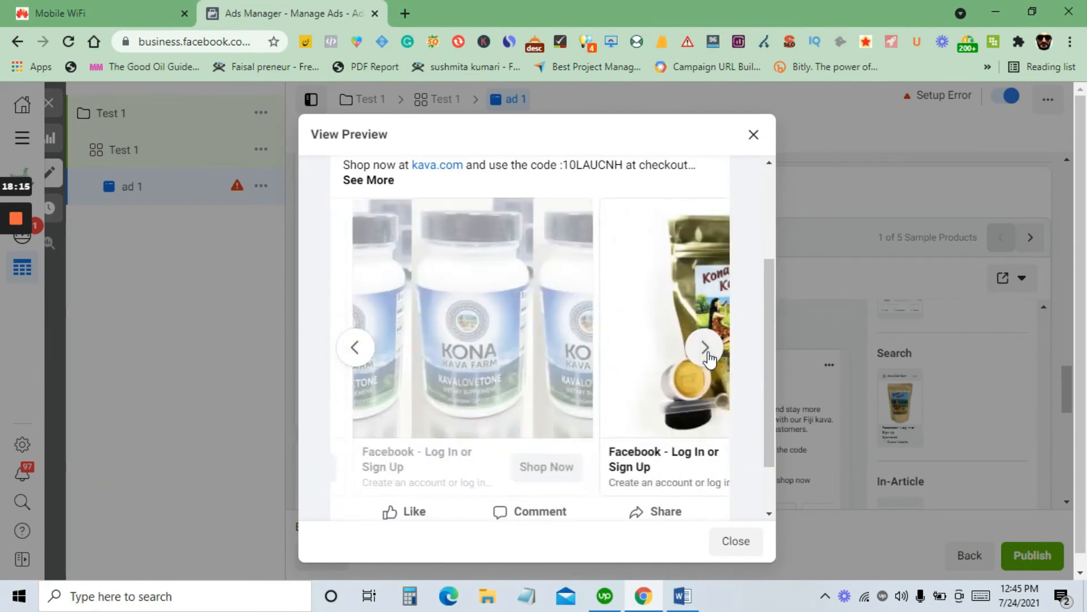
pyautogui.click(709, 355)
pyautogui.click(706, 354)
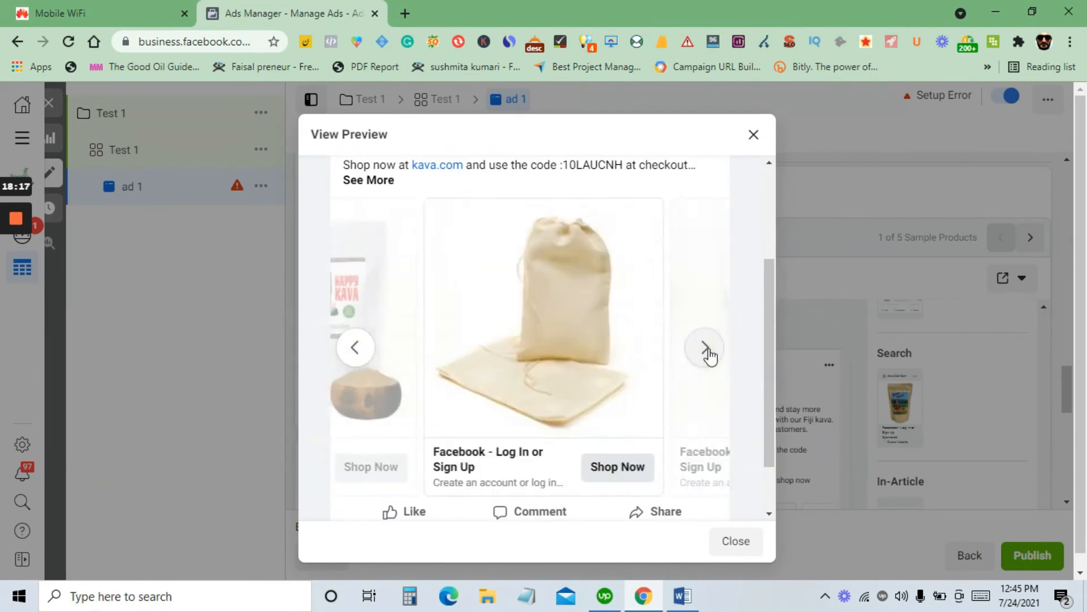
pyautogui.scroll(2, 709, 354)
pyautogui.scroll(-1, 709, 355)
pyautogui.scroll(-2, 709, 354)
pyautogui.scroll(1, 708, 359)
pyautogui.click(708, 358)
pyautogui.click(709, 360)
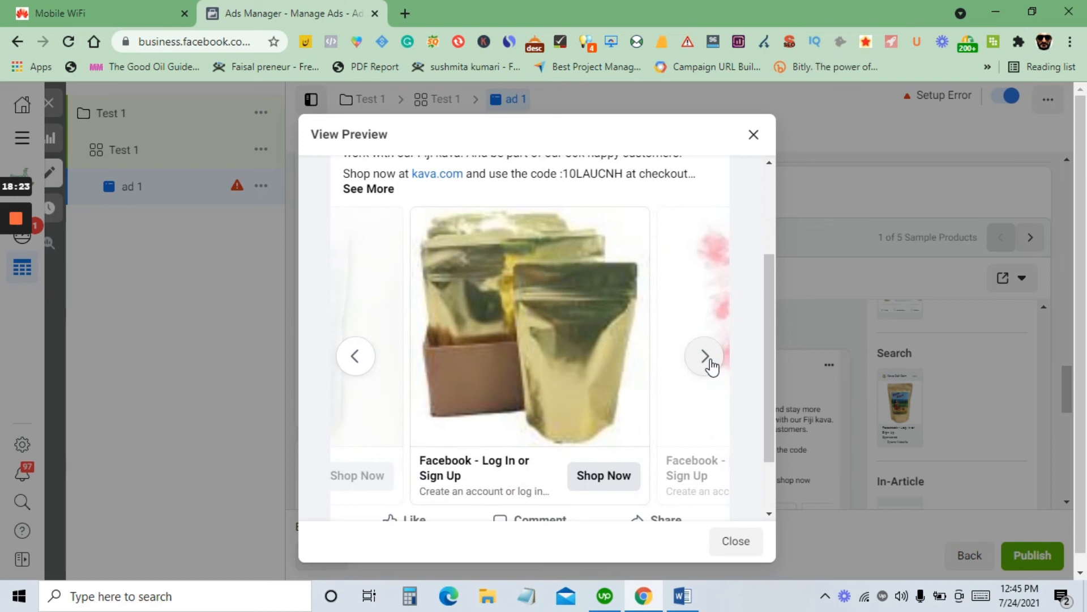
# Recheck the ad copy and carousel in the Desktop News Feed preview, trying again to expand the shortened text
pyautogui.scroll(3, 710, 362)
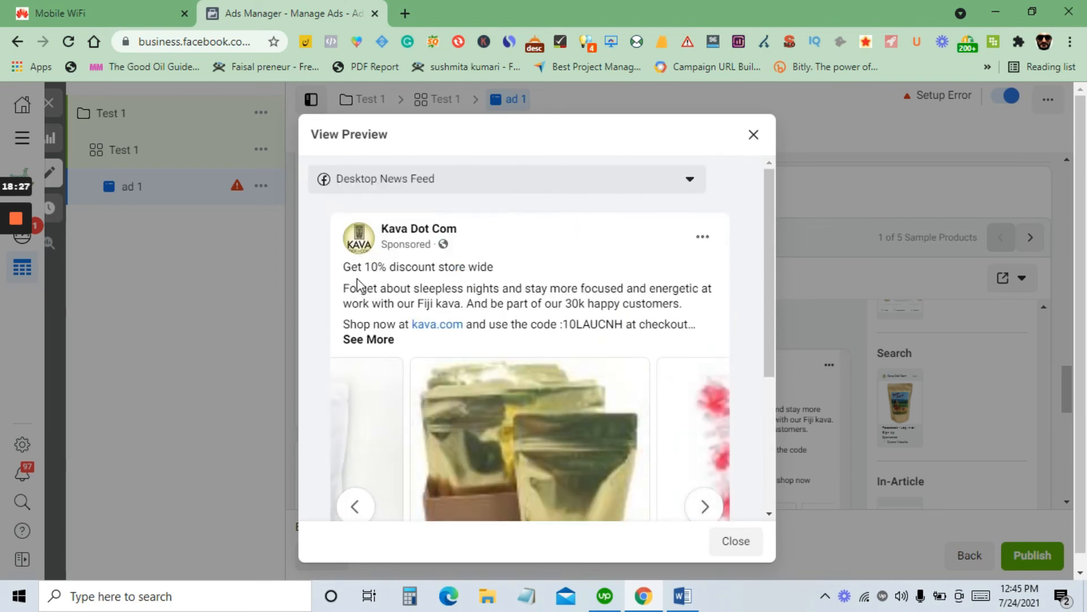
pyautogui.scroll(-3, 419, 311)
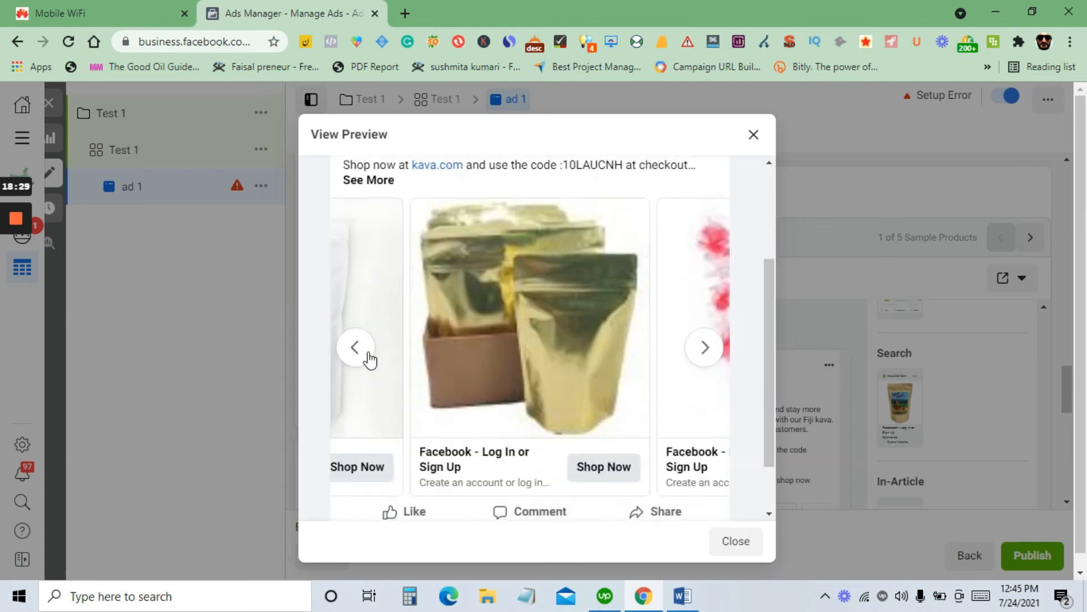
pyautogui.scroll(3, 477, 361)
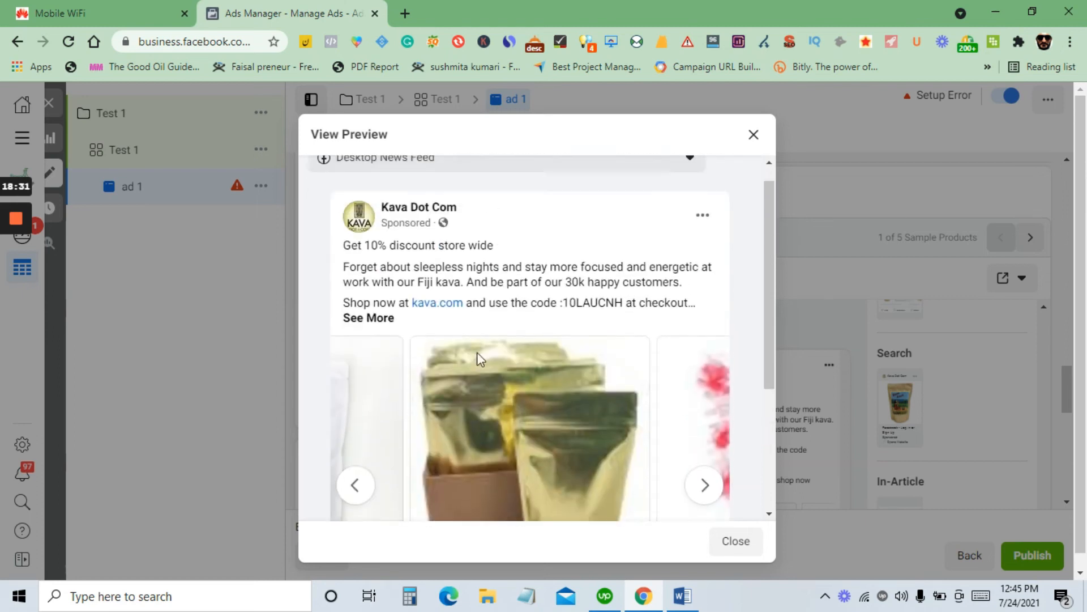
pyautogui.click(365, 339)
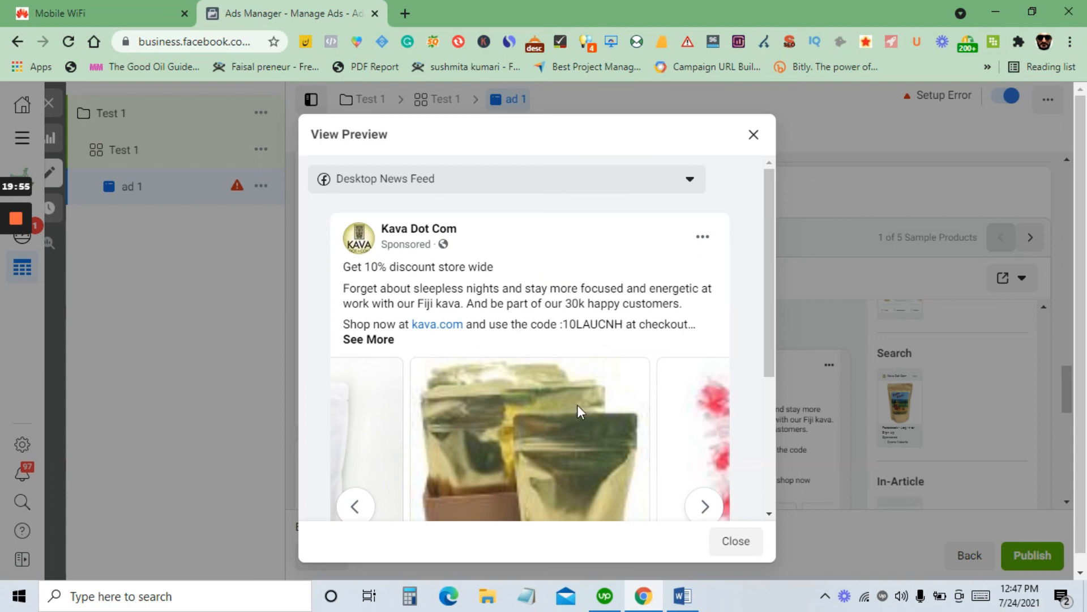
pyautogui.moveTo(7, 230)
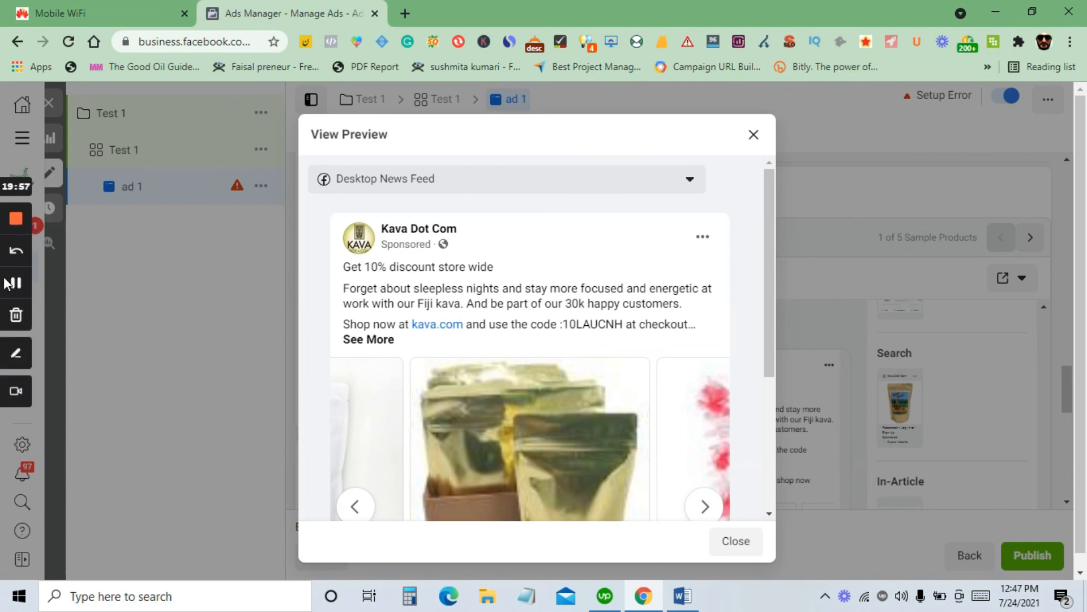